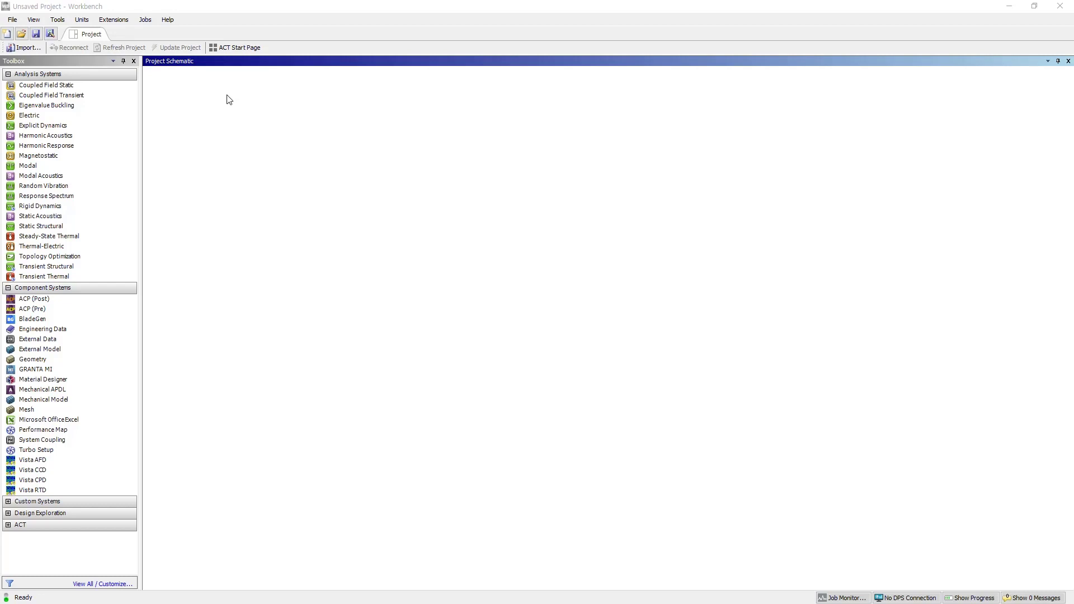
Save the project as CAE2021_Lec02_0908 in the D:\Users\CAE folder
click(36, 34)
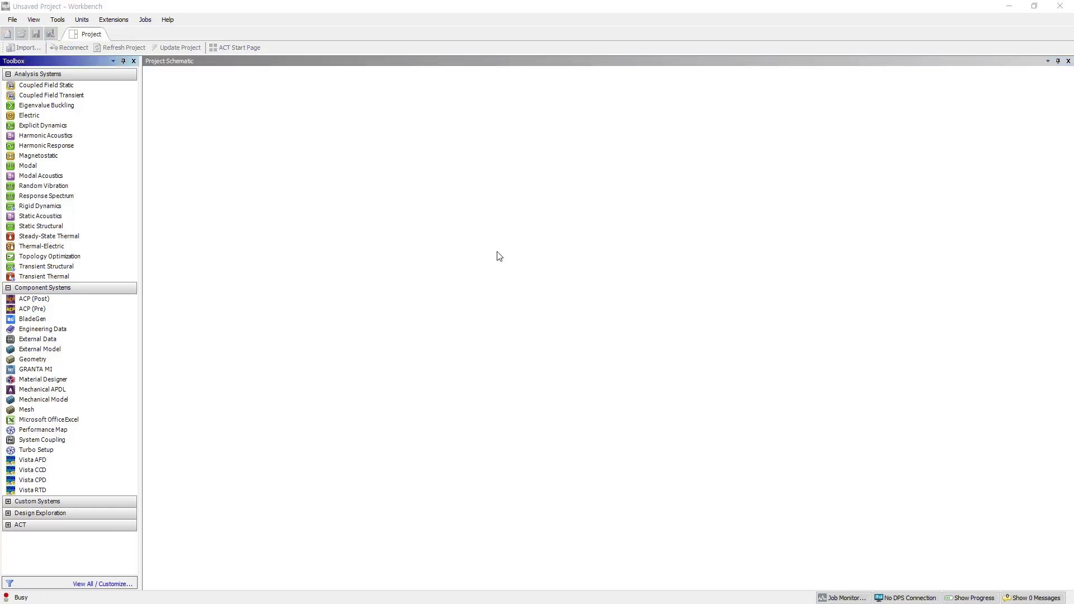
scroll(116, 139, down, 2)
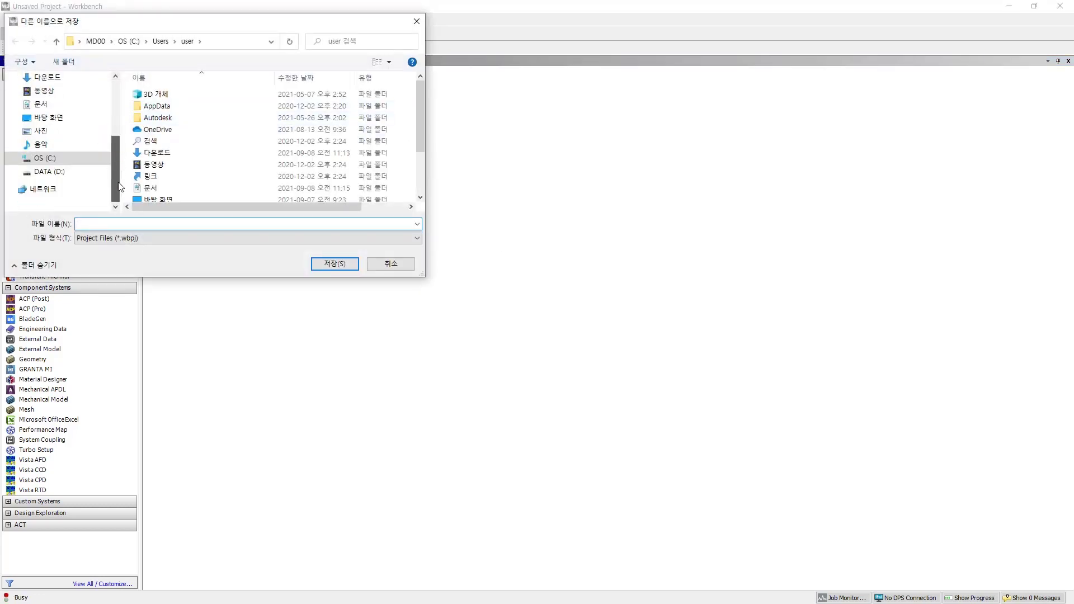
click(49, 171)
double_click(150, 107)
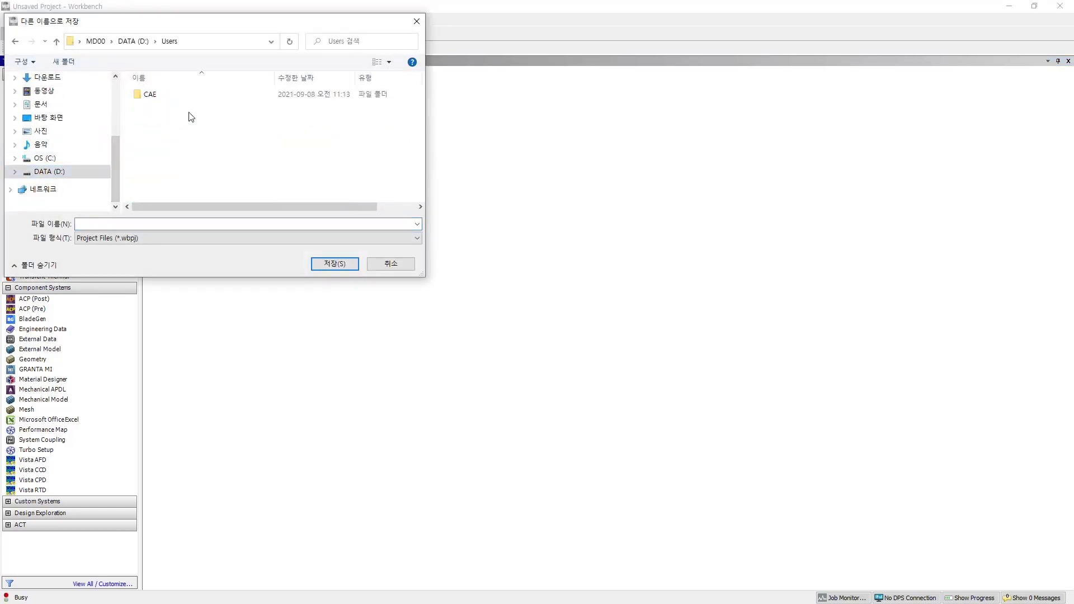
click(157, 100)
double_click(157, 100)
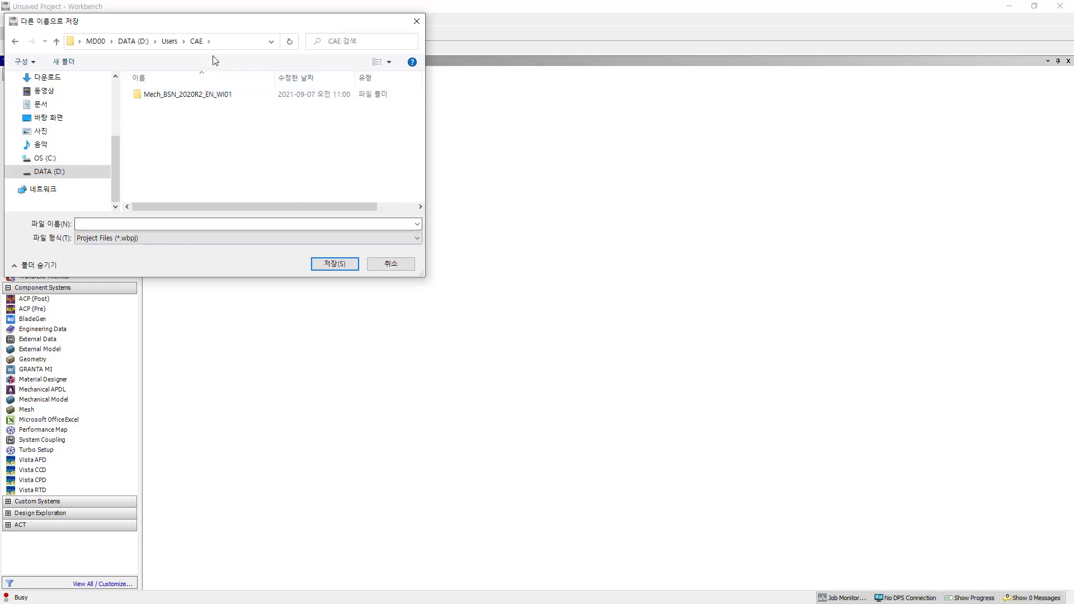
drag(232, 26, 515, 161)
click(385, 358)
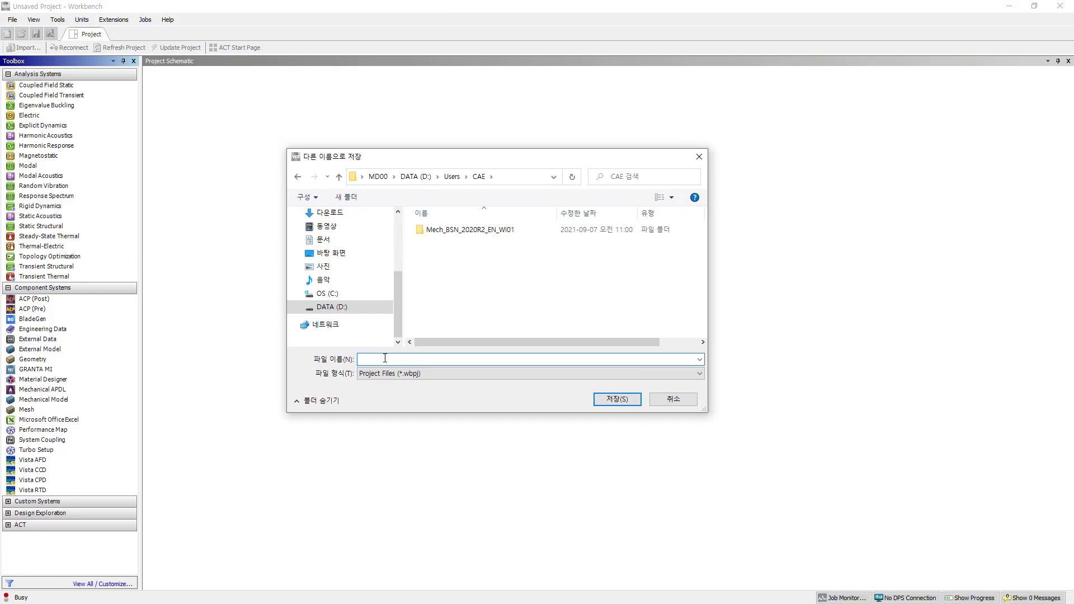
text(CAE2021_Lec02_0908)
click(616, 399)
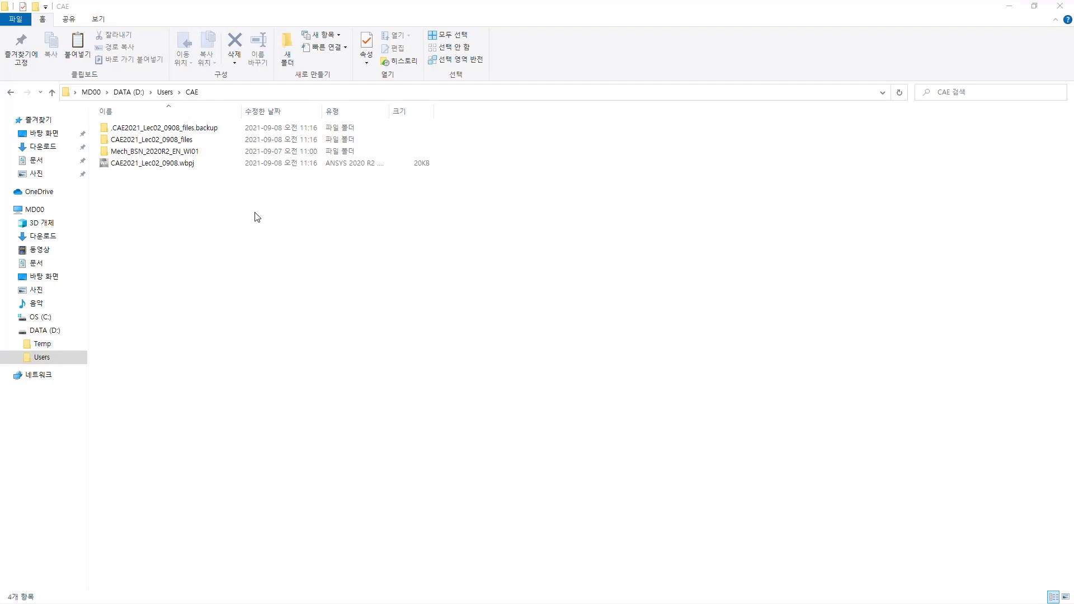
In File Explorer, paste the copied ex2021_cantilver_wi_block.scdoc geometry file into the user_files folder inside CAE2021_Lec02_0908_files
double_click(188, 140)
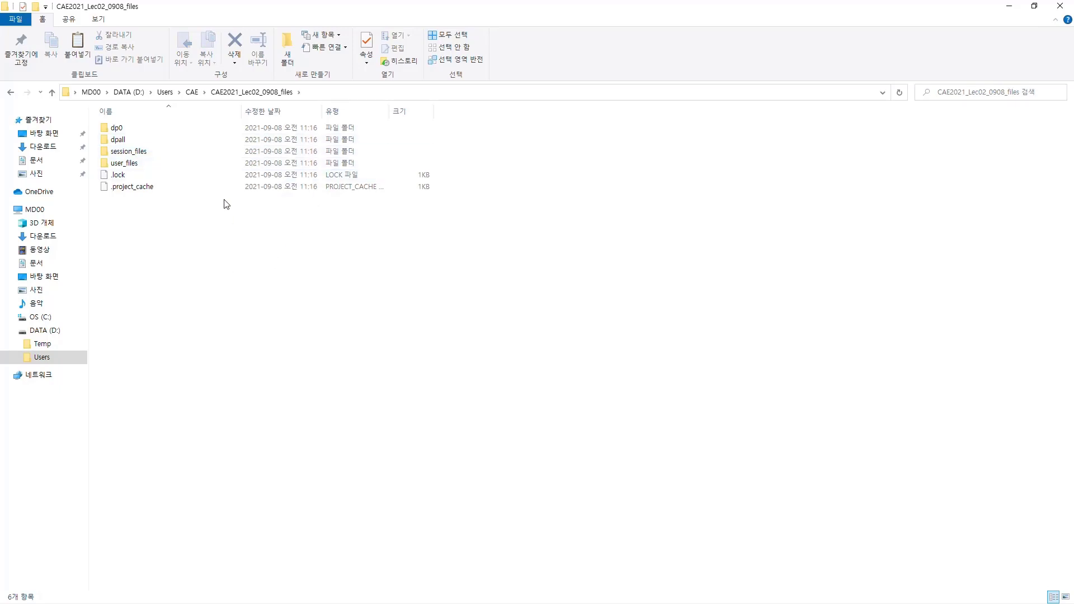
double_click(137, 163)
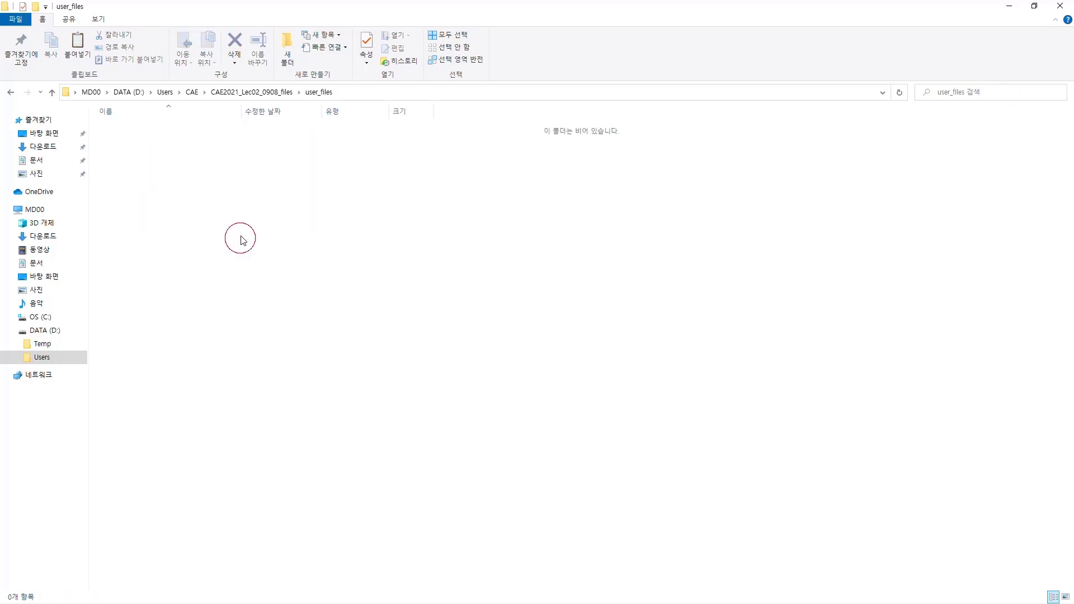
key(ctrl+v)
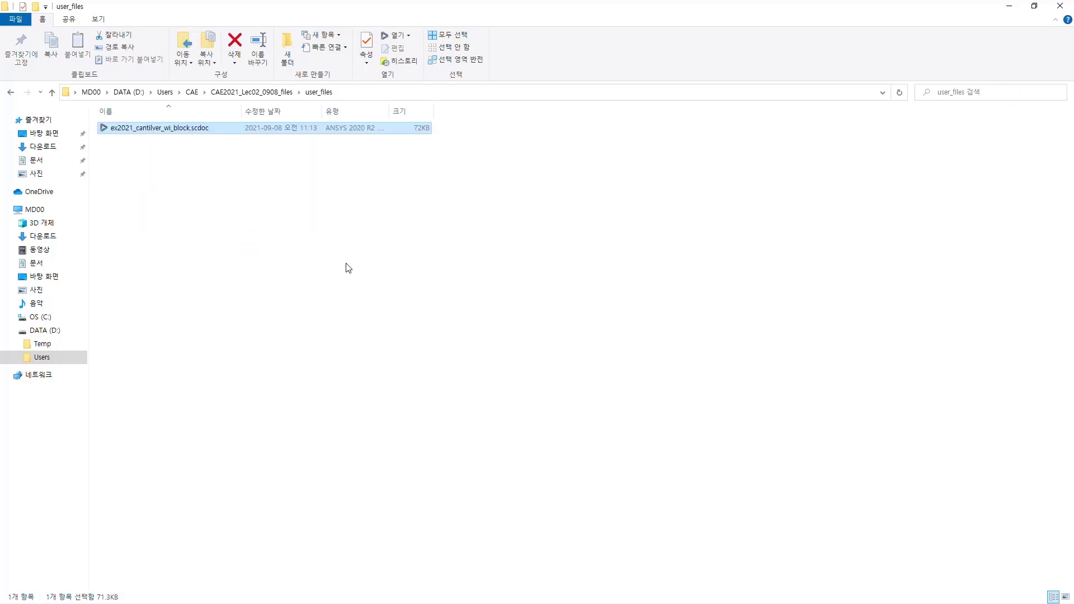
click(244, 263)
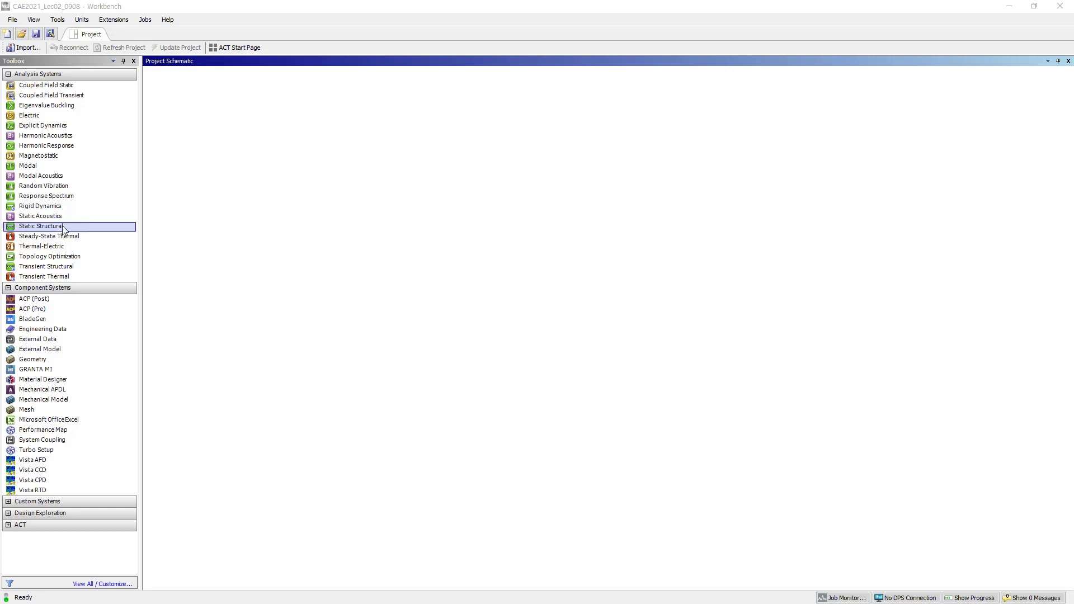
In Workbench, create a standalone Static Structural system in the project schematic and open its Engineering Data
drag(47, 233, 198, 136)
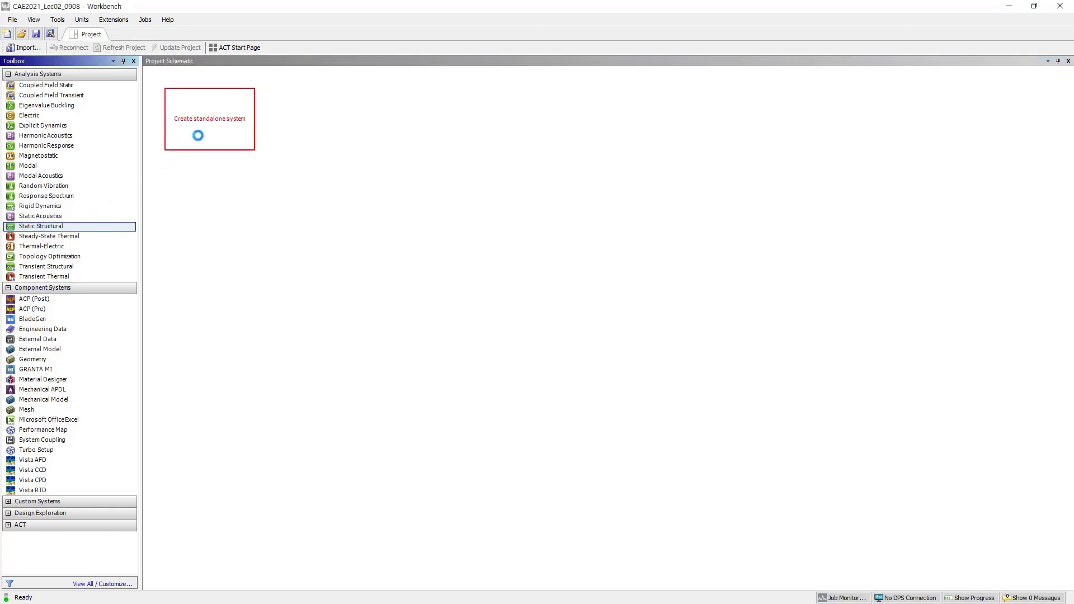
click(340, 288)
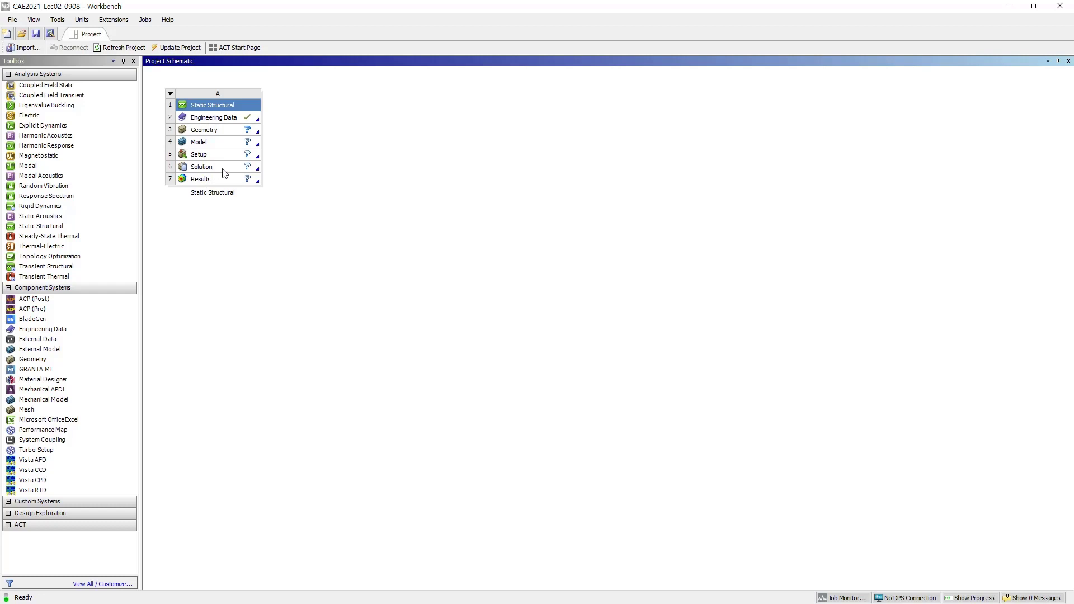
double_click(221, 122)
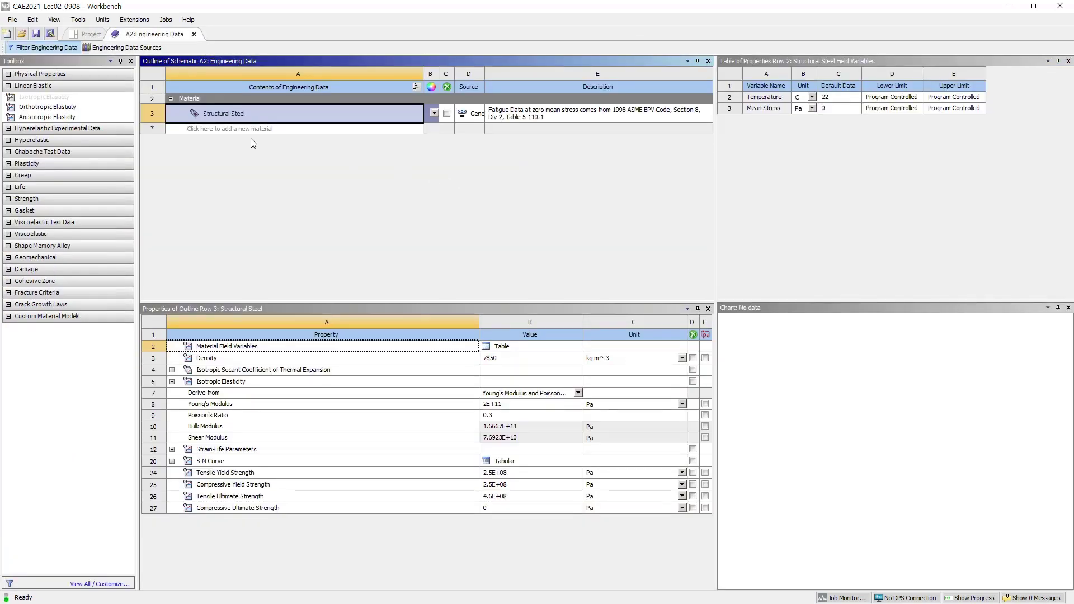
Review Structural Steel's density, Young's modulus and Poisson's ratio, and return to the project schematic
click(230, 115)
click(350, 212)
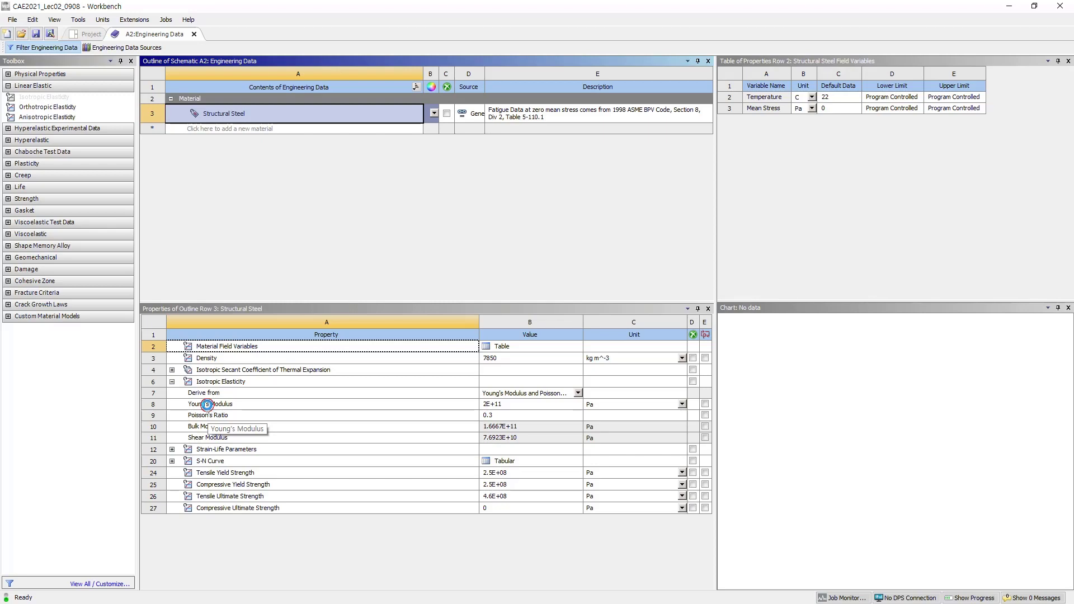
click(208, 406)
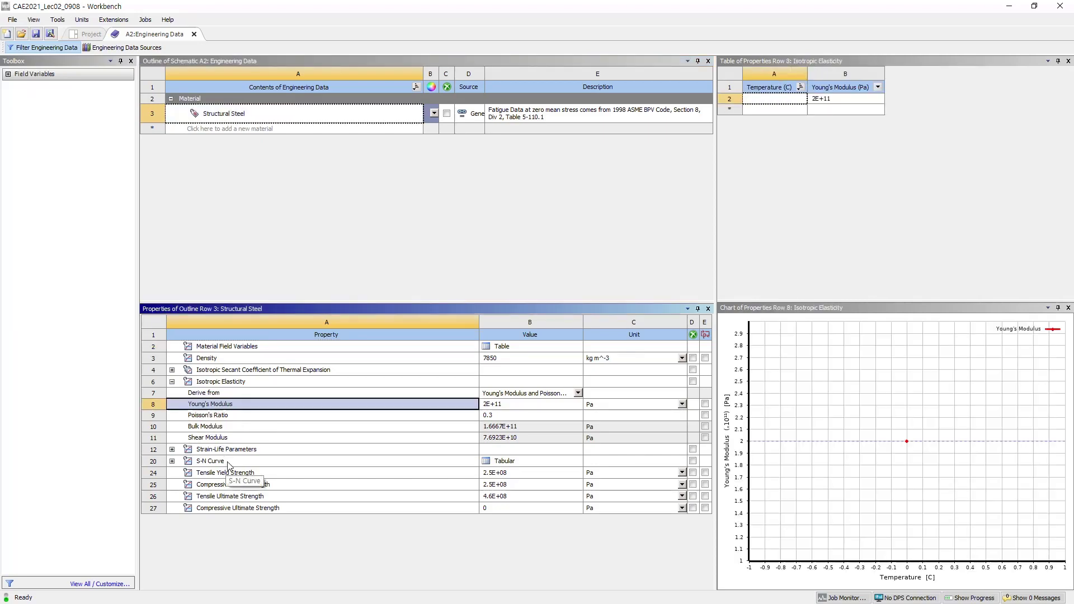
click(204, 417)
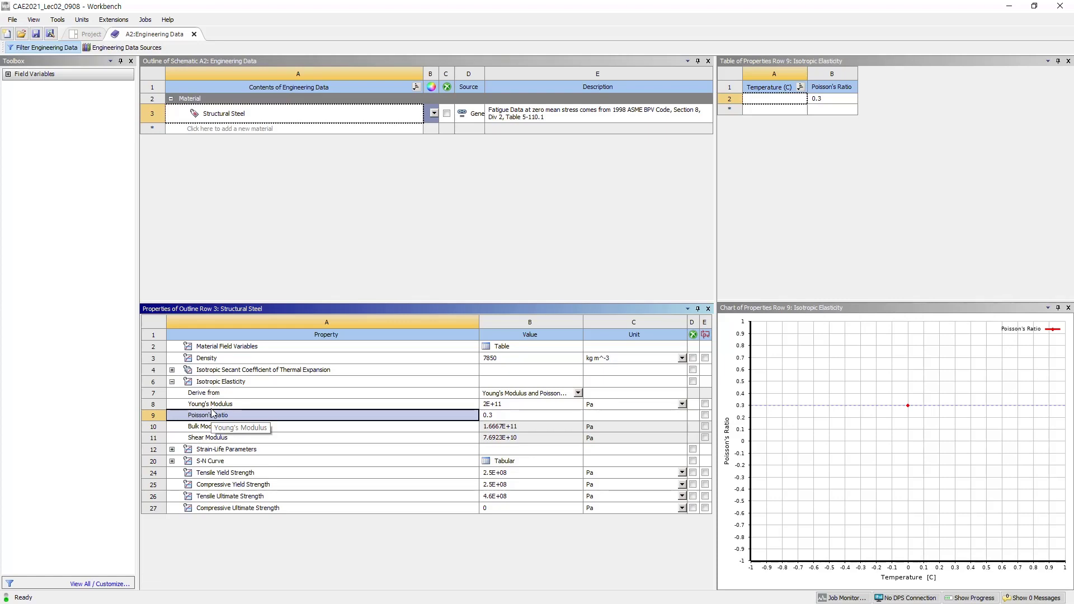
click(208, 359)
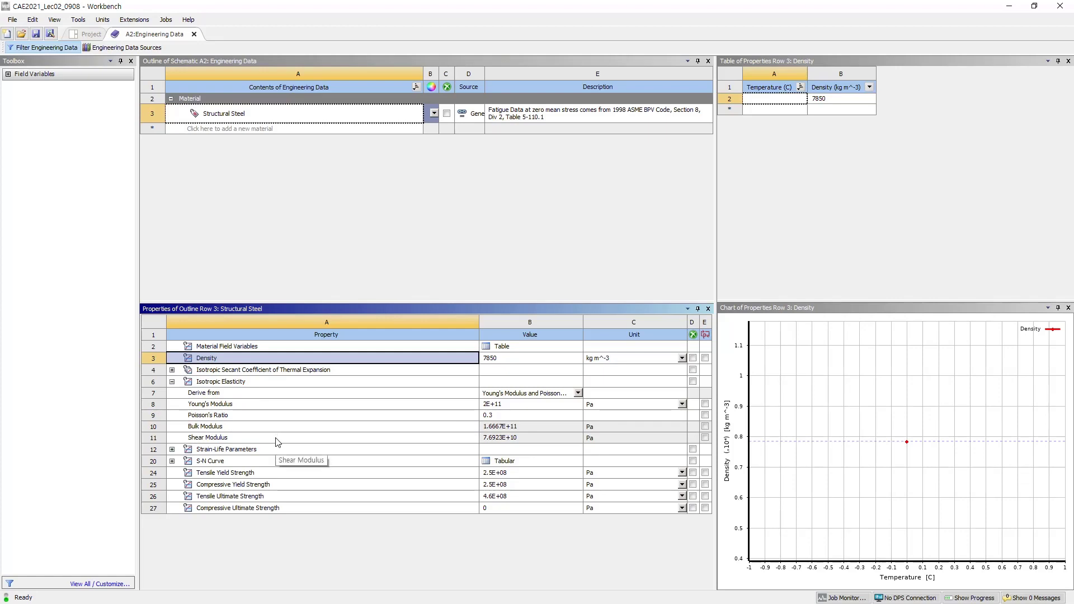
click(233, 406)
click(224, 418)
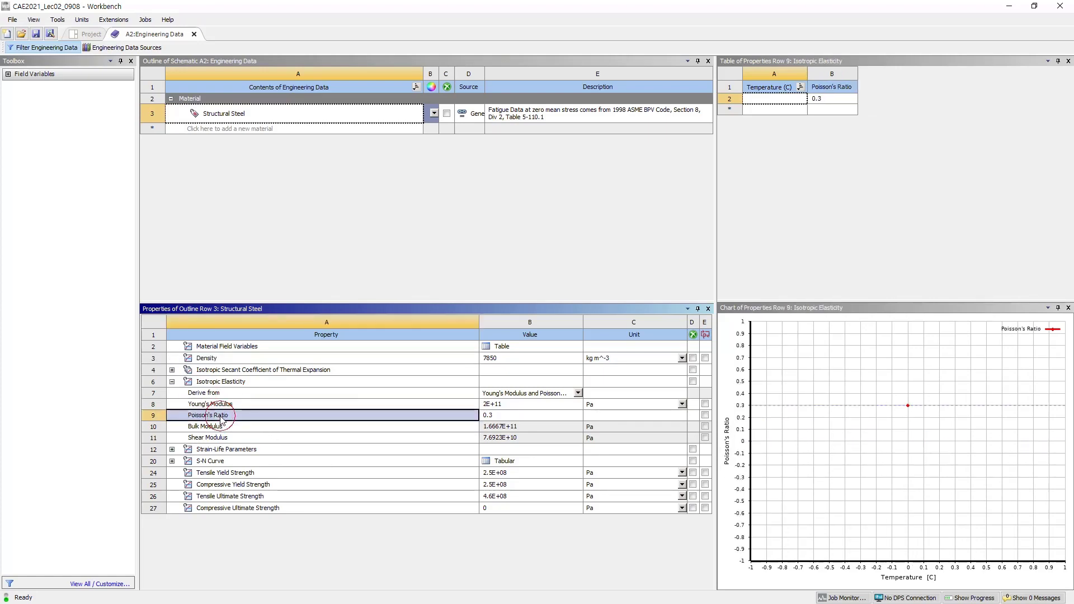
click(208, 360)
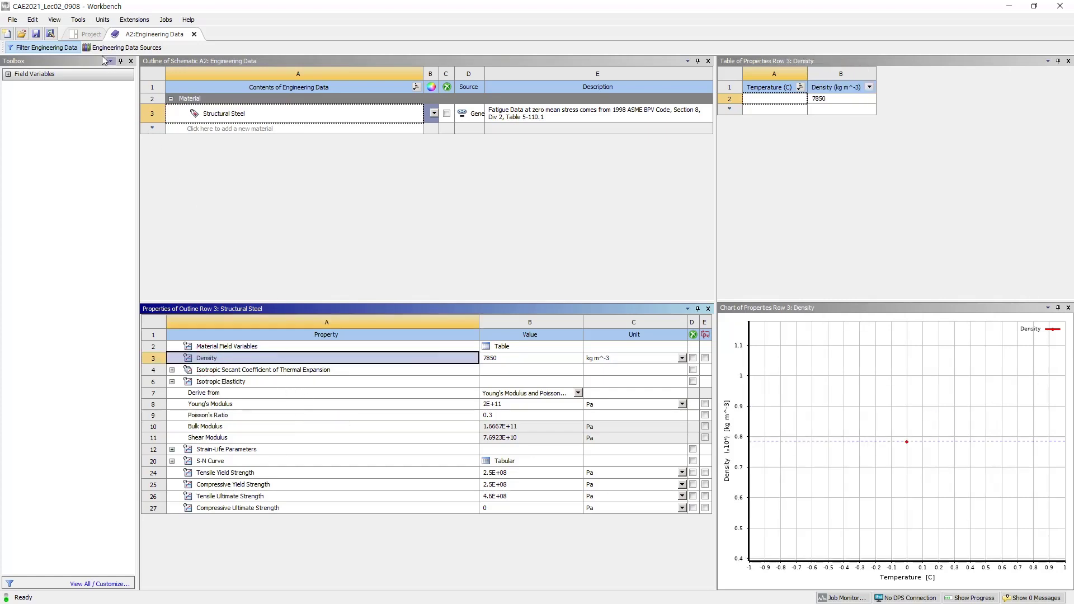
click(92, 34)
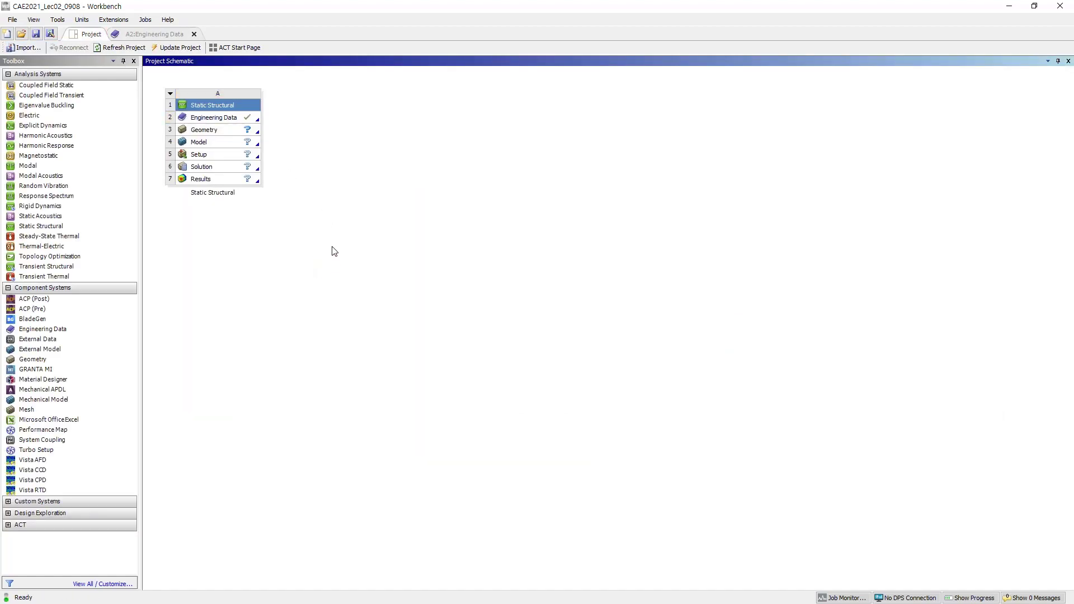
Import ex2021_cantilver_wi_block.scdoc from the project's user_files folder as the Static Structural system's geometry
click(240, 132)
right_click(241, 131)
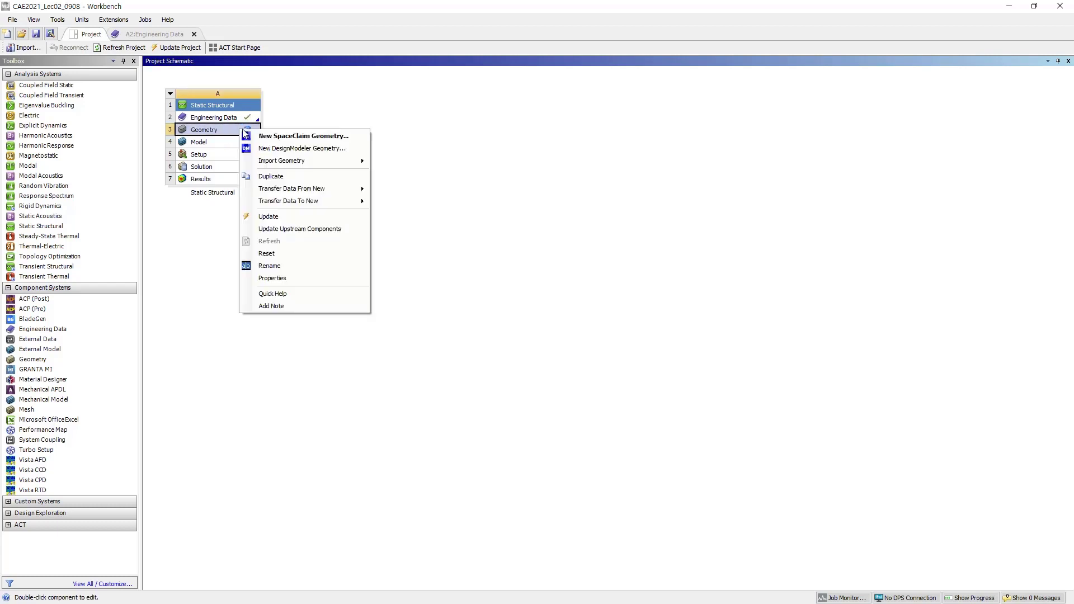
mouse_move(307, 164)
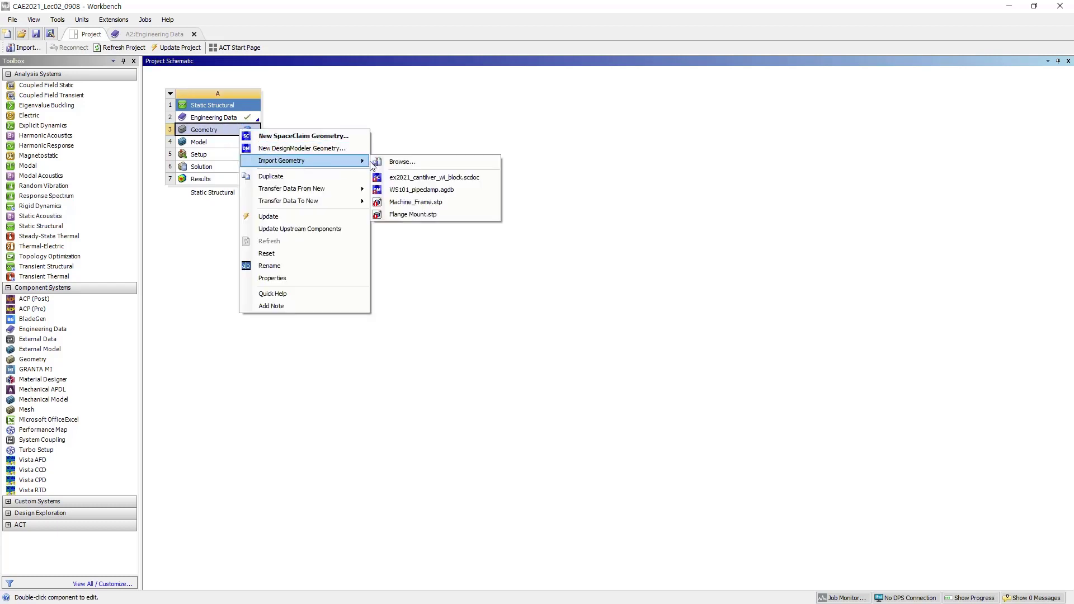
click(405, 163)
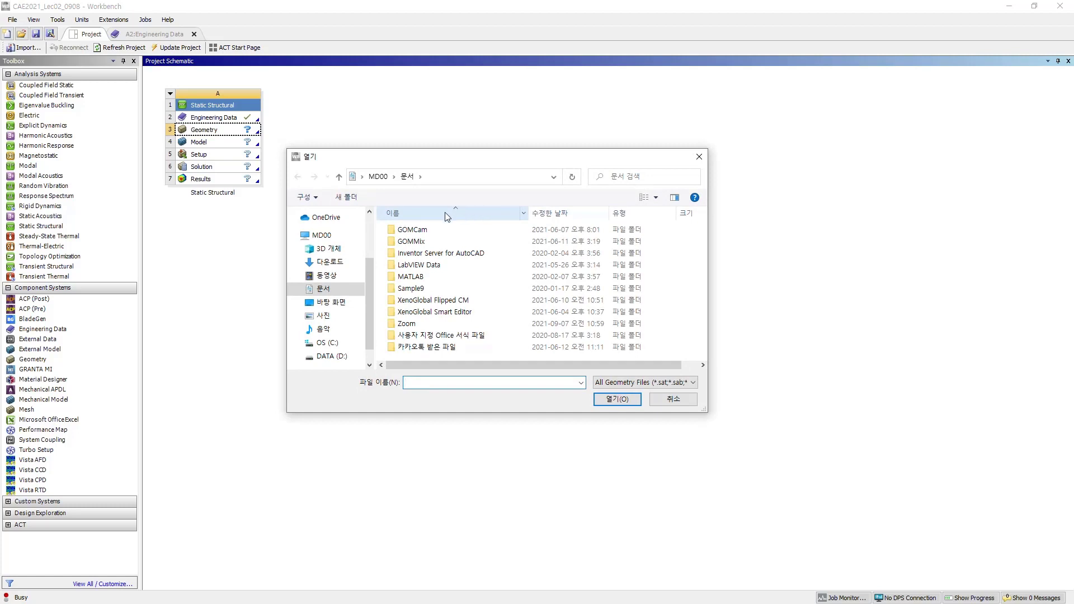
drag(367, 262, 375, 286)
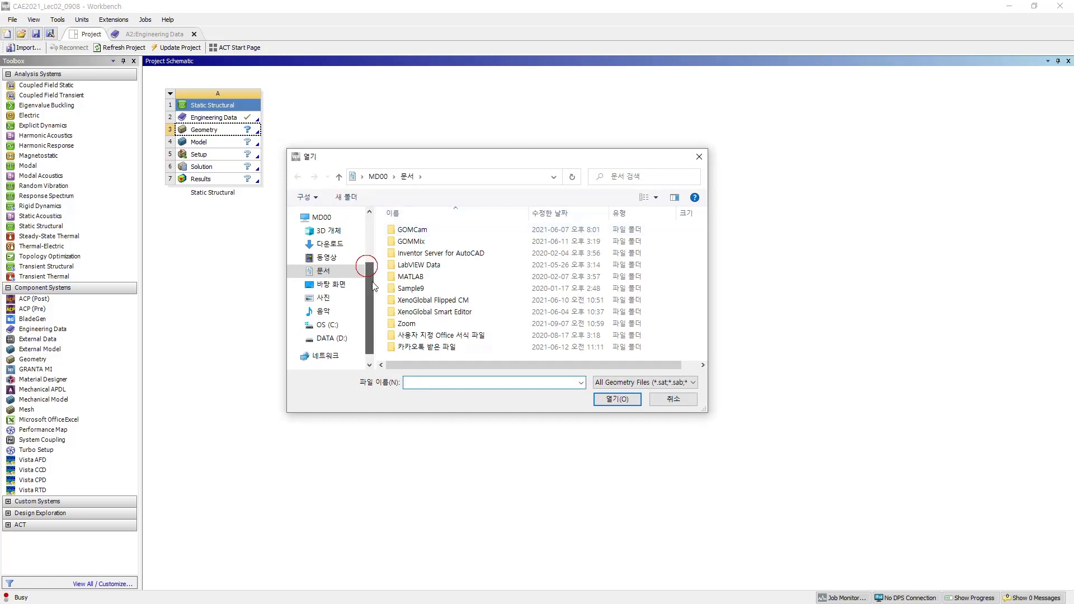
click(332, 339)
click(407, 242)
double_click(407, 242)
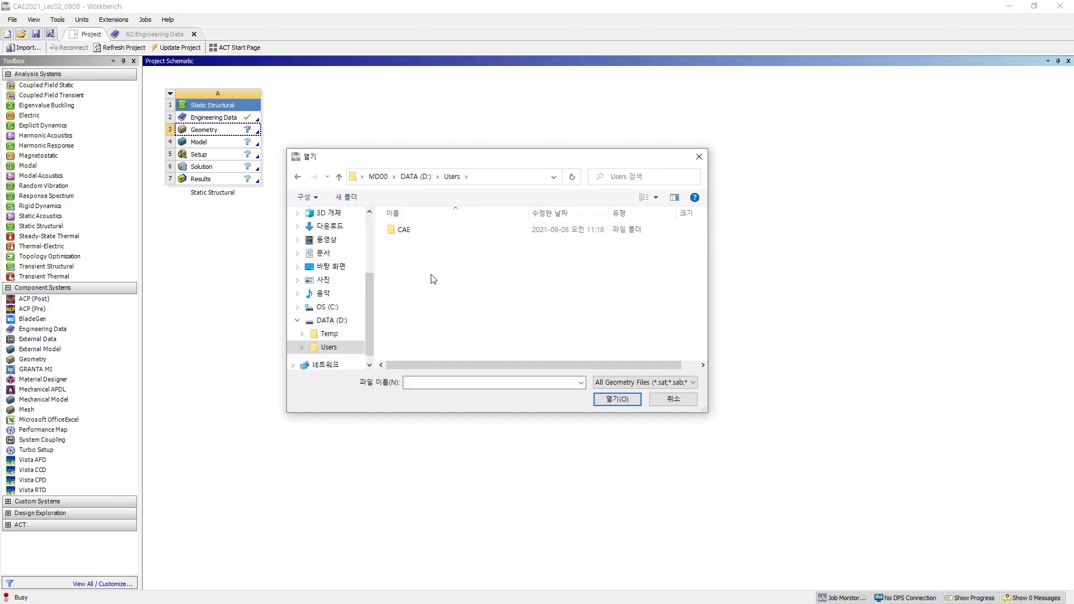
double_click(407, 230)
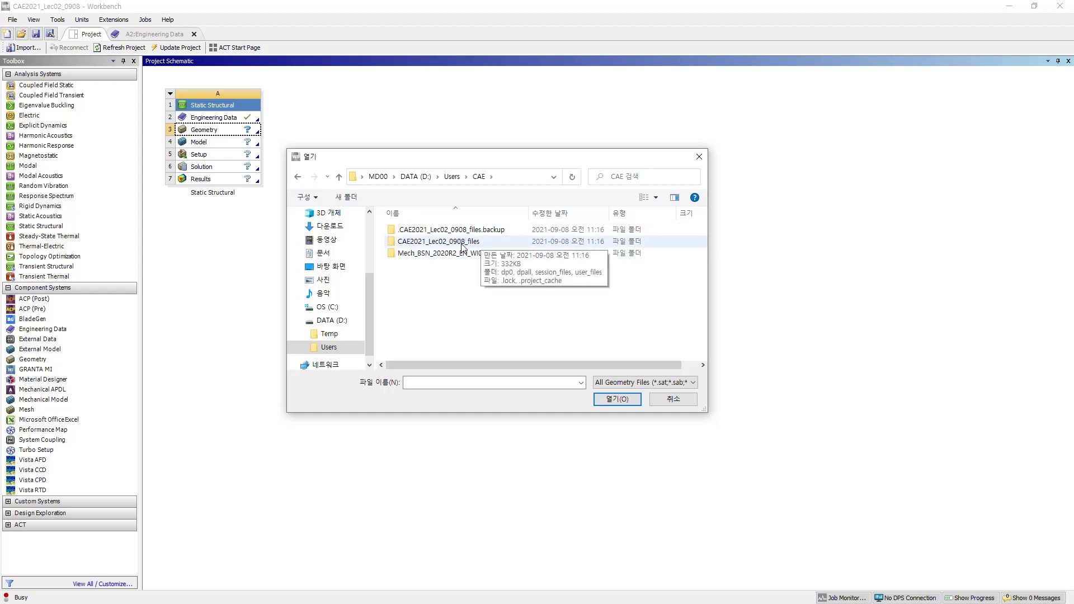
double_click(462, 243)
double_click(417, 266)
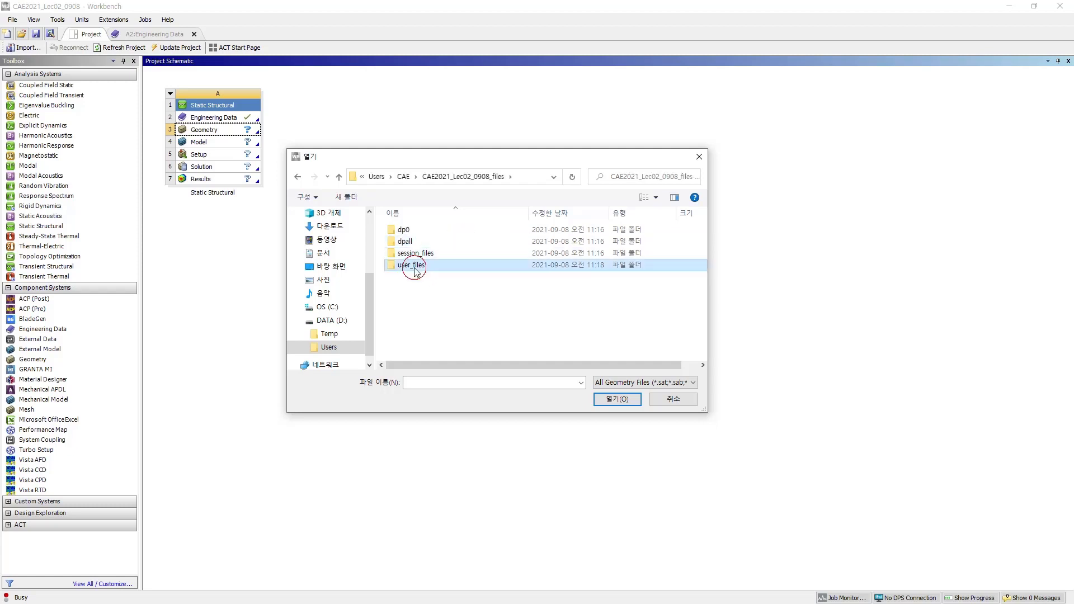
click(492, 231)
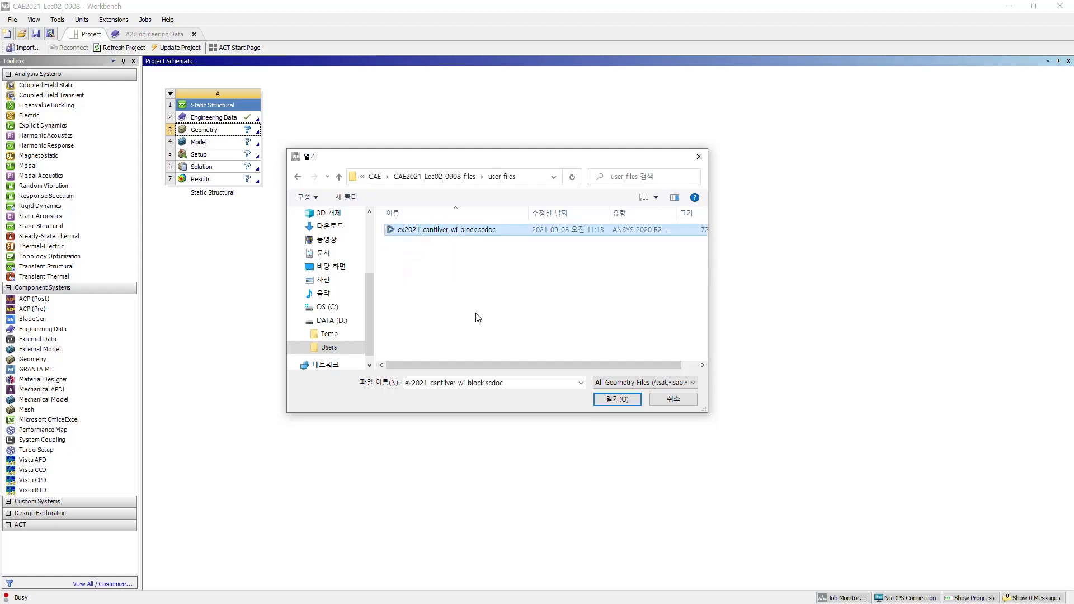
click(623, 402)
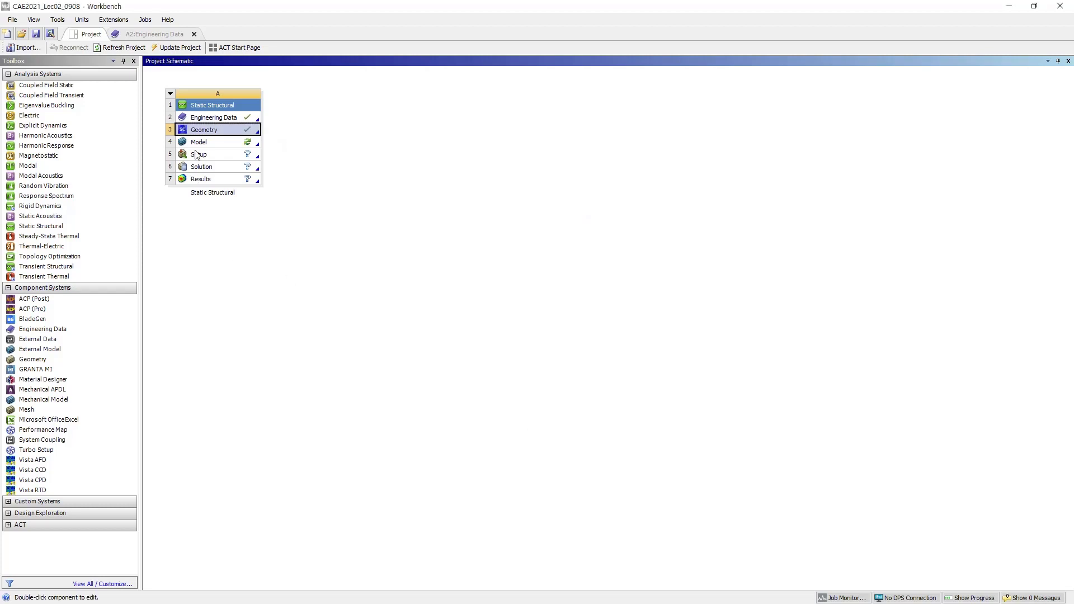
click(343, 196)
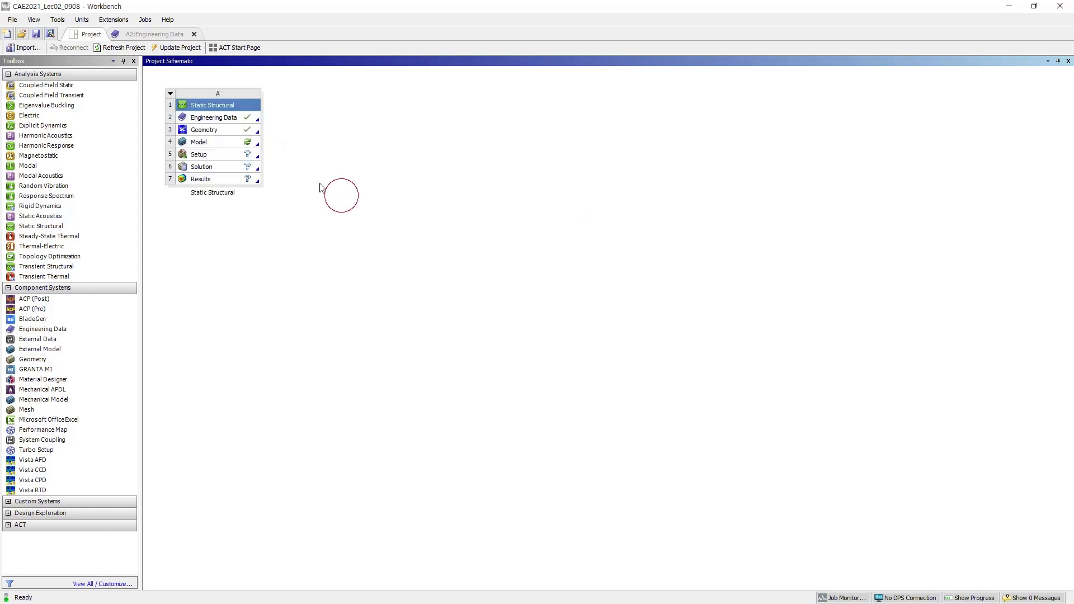
Open the Static Structural model in Mechanical and inspect the beam and block parts under Geometry
double_click(224, 142)
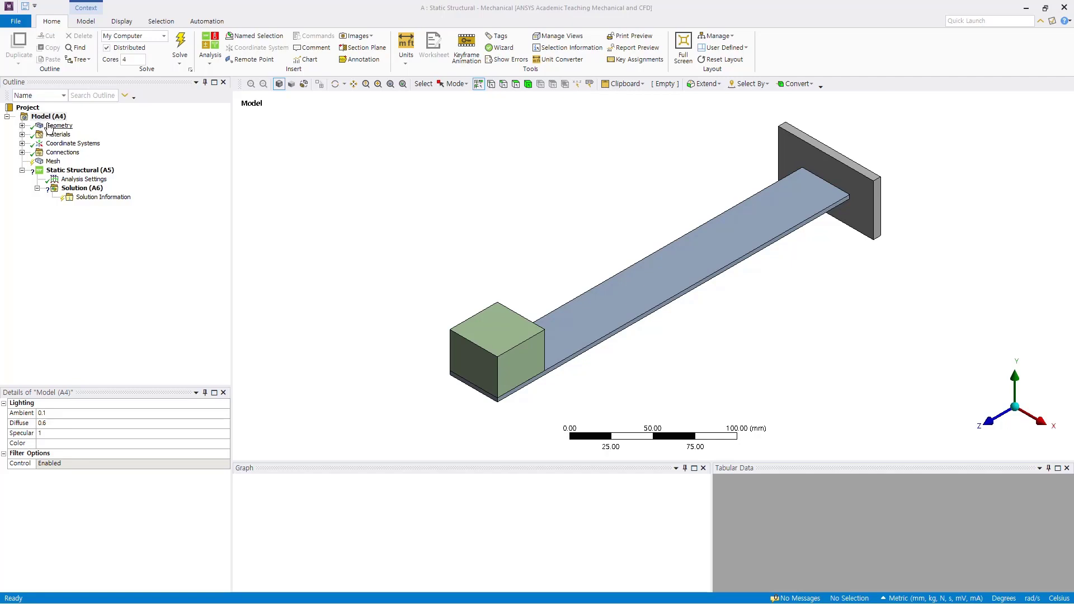
click(22, 125)
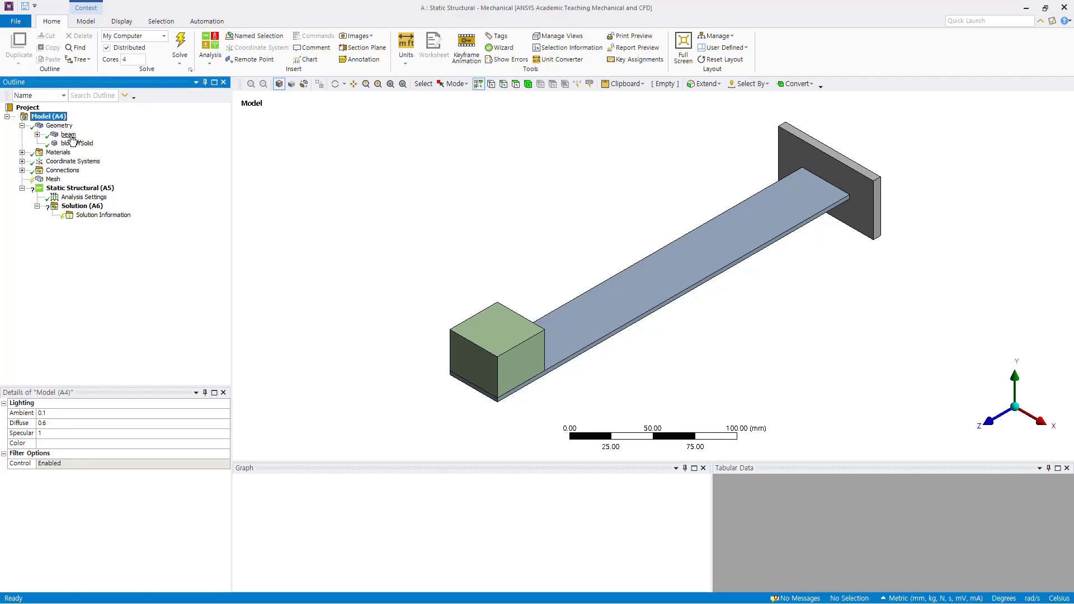
click(68, 134)
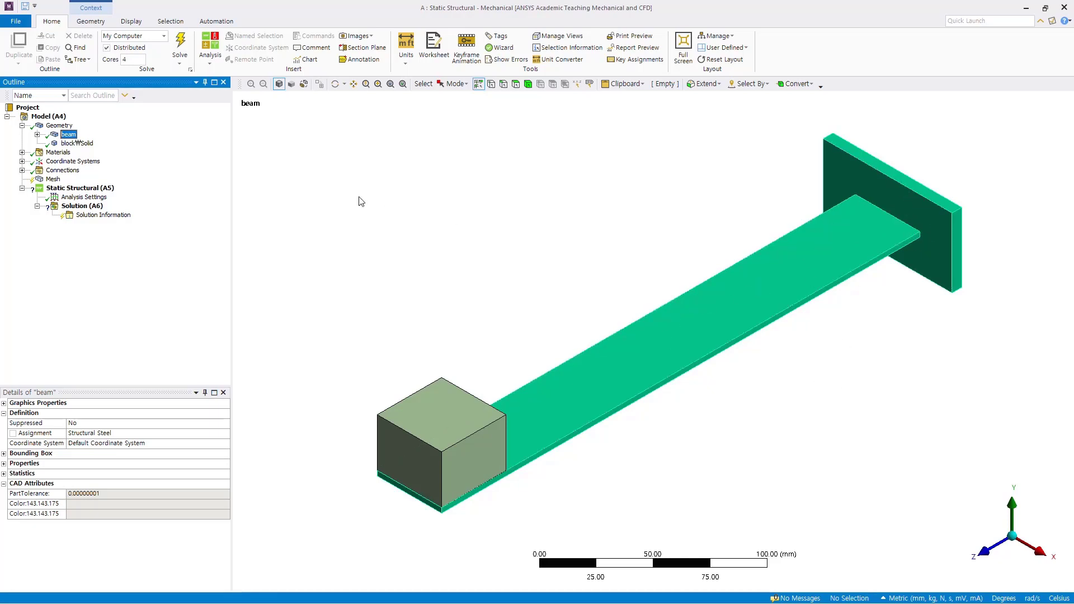
click(79, 144)
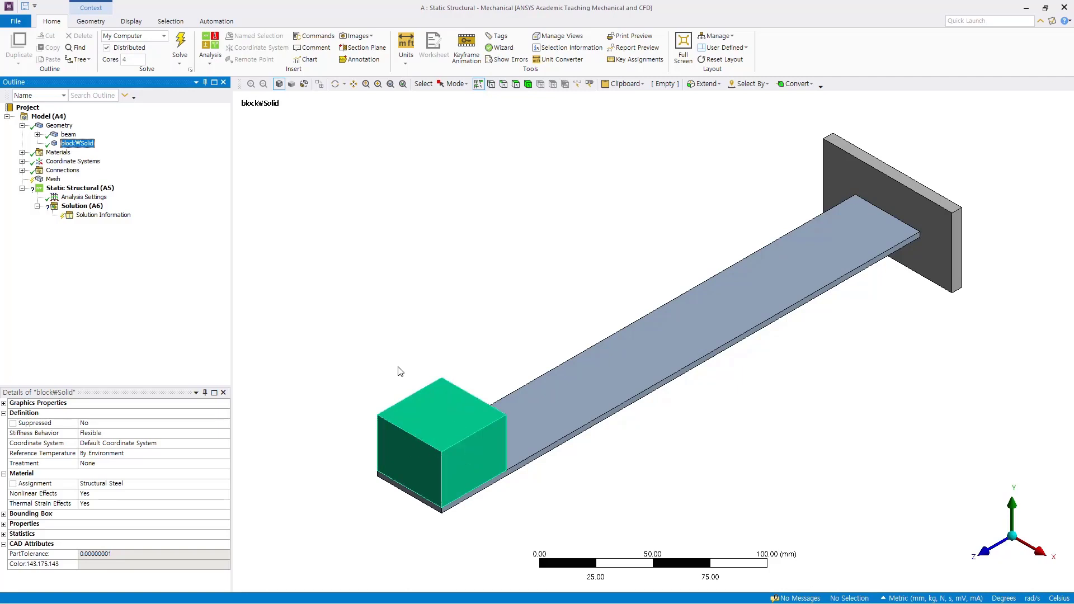
click(70, 136)
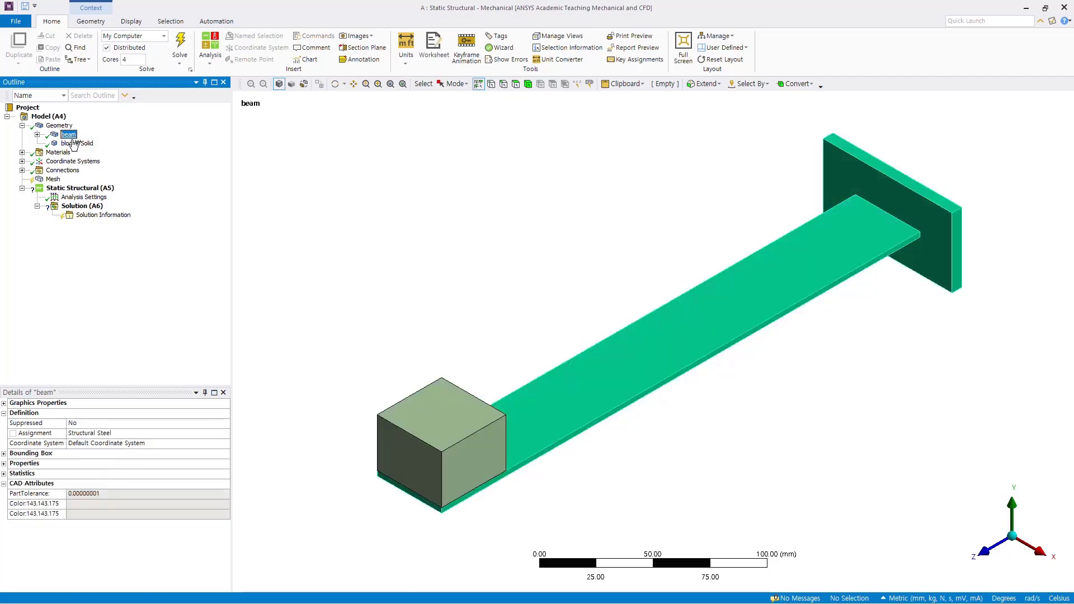
Examine the beam and block parts individually, and review the Structural Steel properties listed under Materials
click(73, 143)
click(70, 135)
click(73, 144)
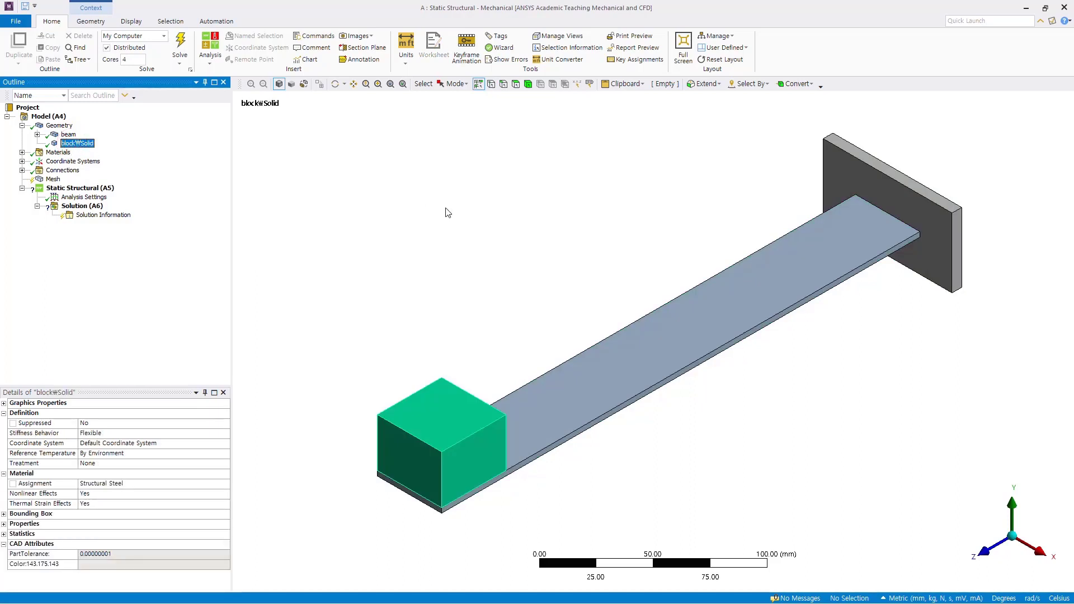
click(446, 210)
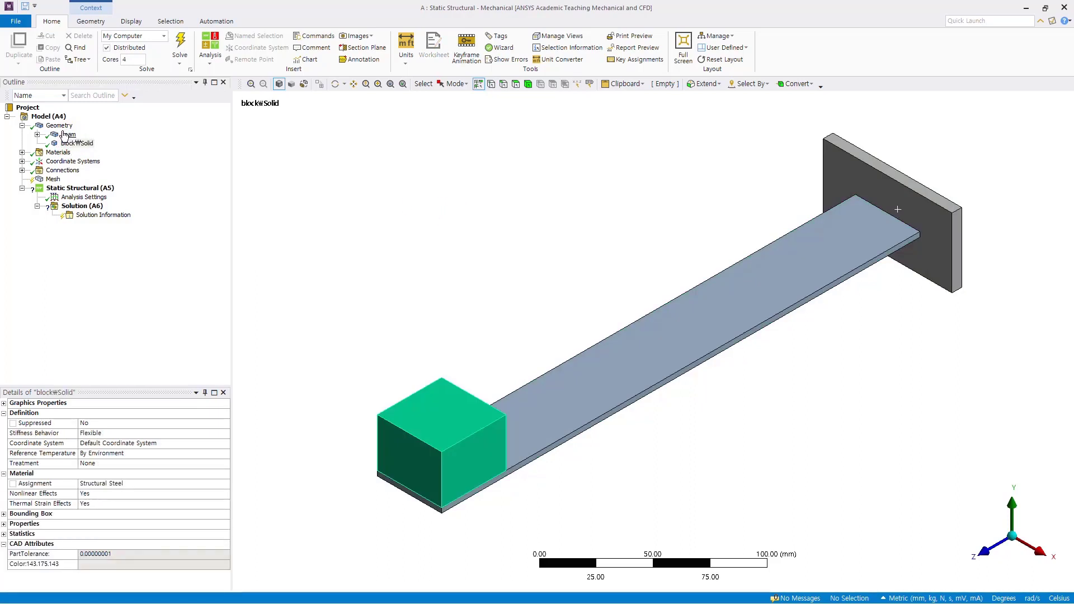
click(22, 152)
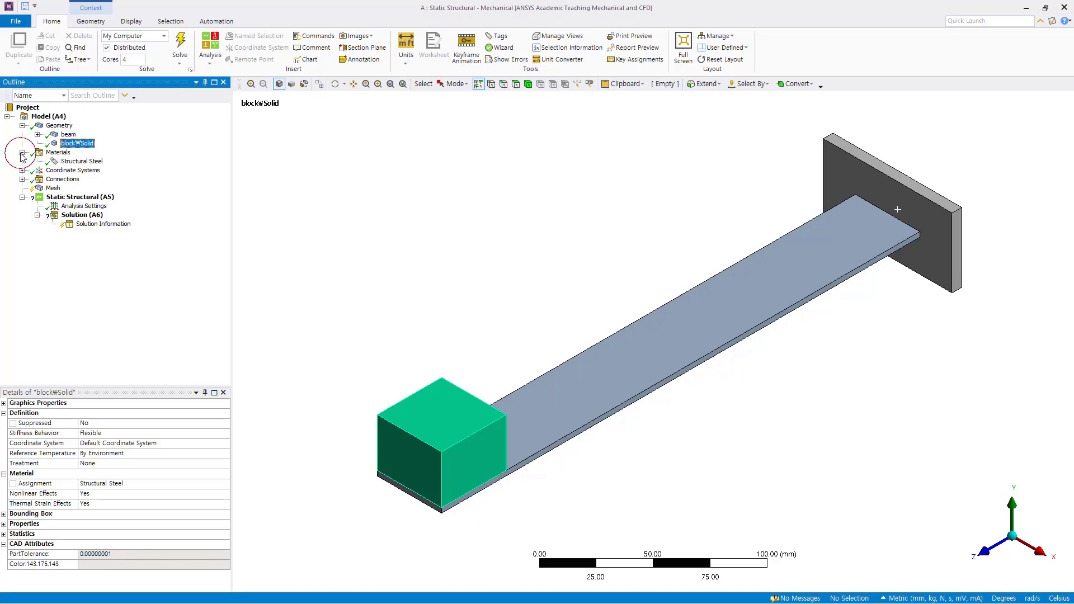
click(81, 161)
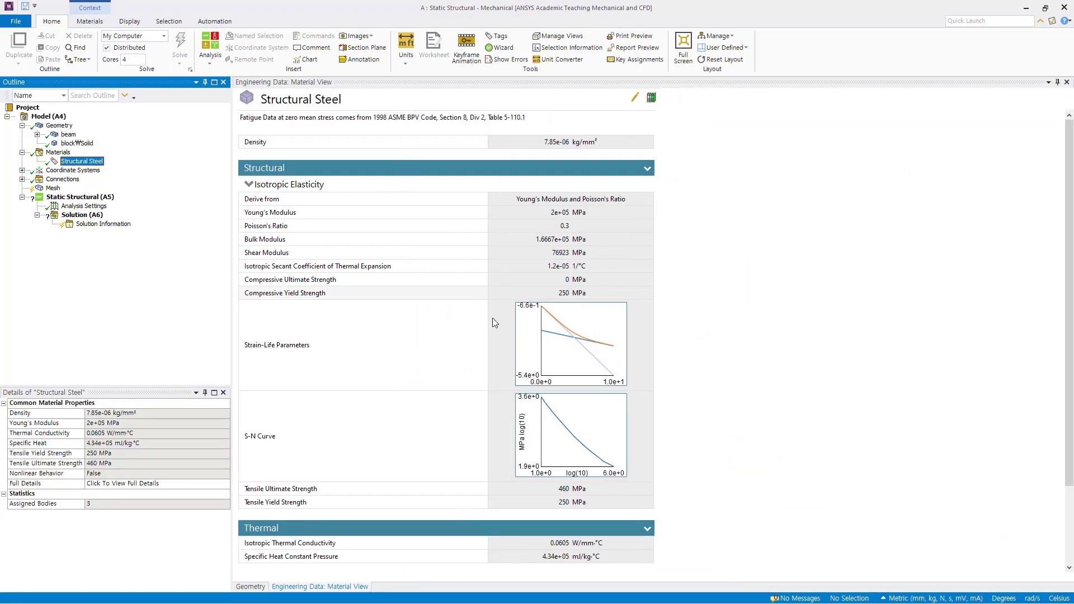
Inspect the Contact Region between beam and block, checking its contact and target faces and bonded type from below the block
click(59, 180)
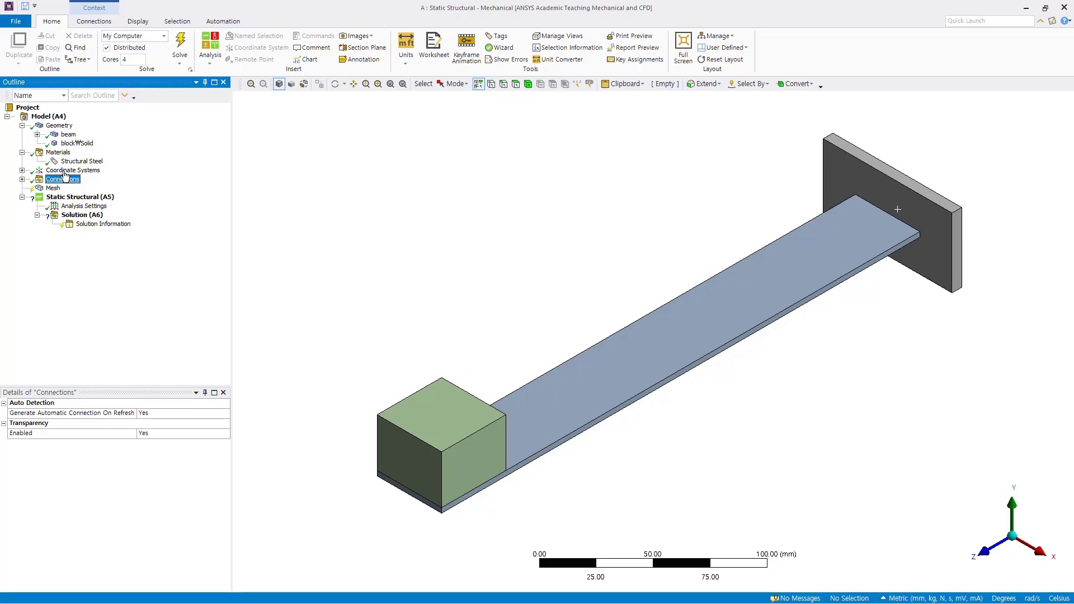
click(22, 179)
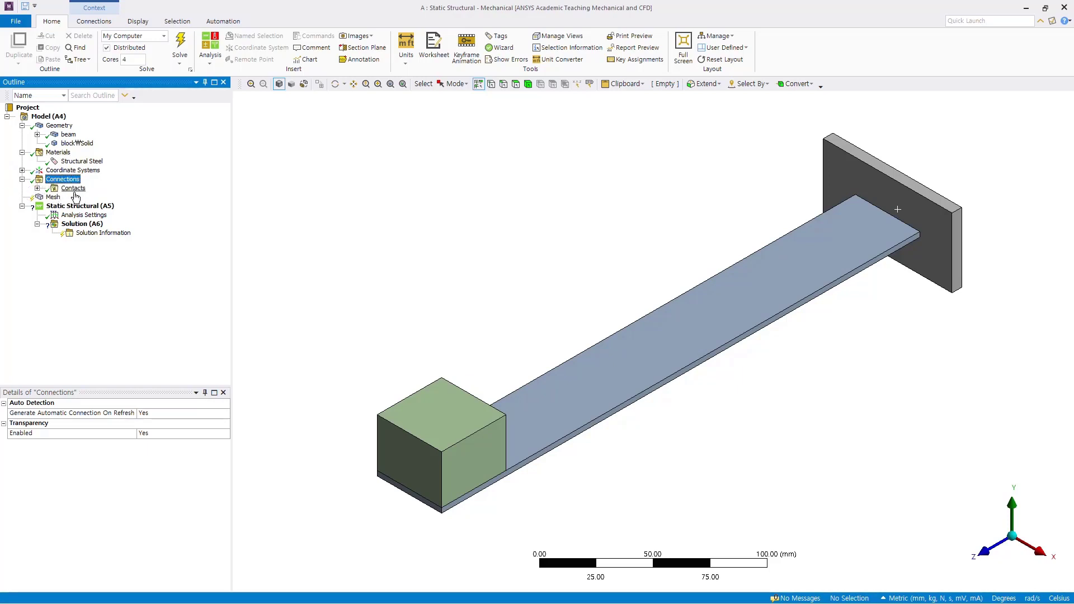
click(37, 189)
click(98, 197)
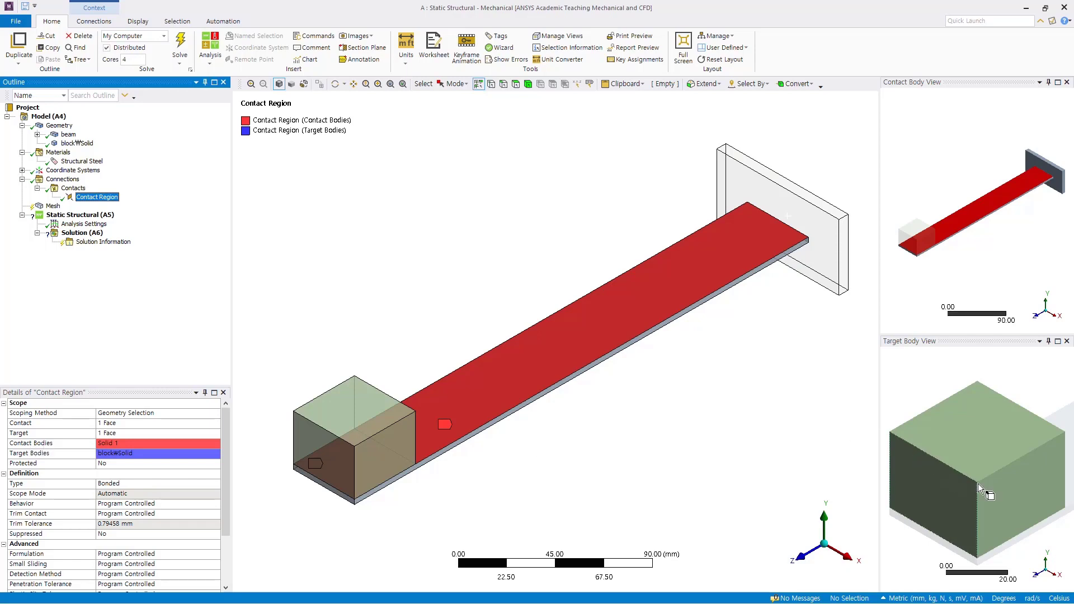
middle_drag(978, 483, 954, 433)
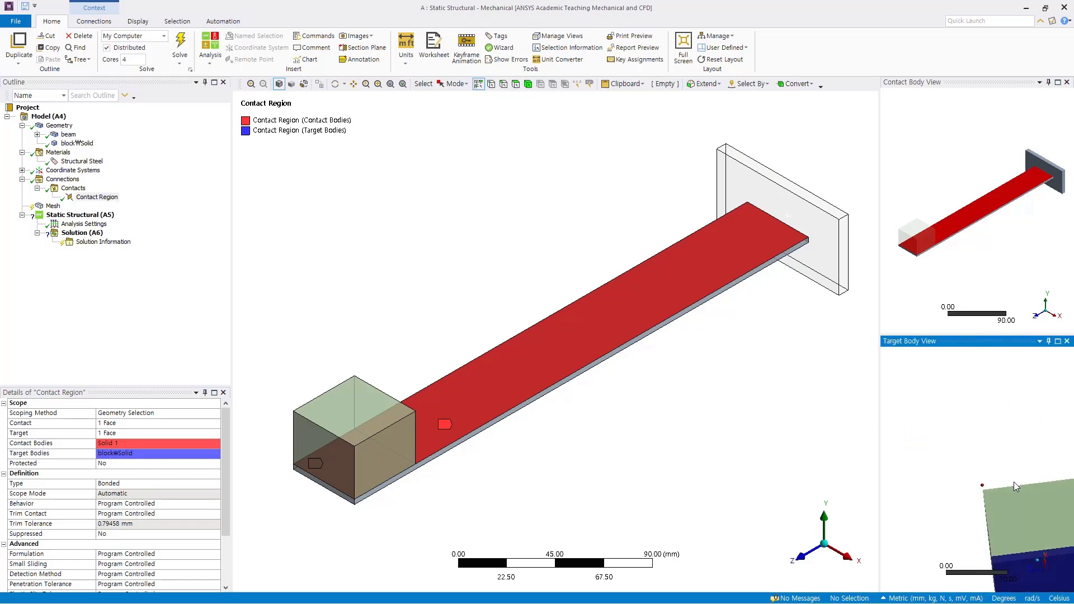
ctrl+middle_drag(1013, 481, 939, 404)
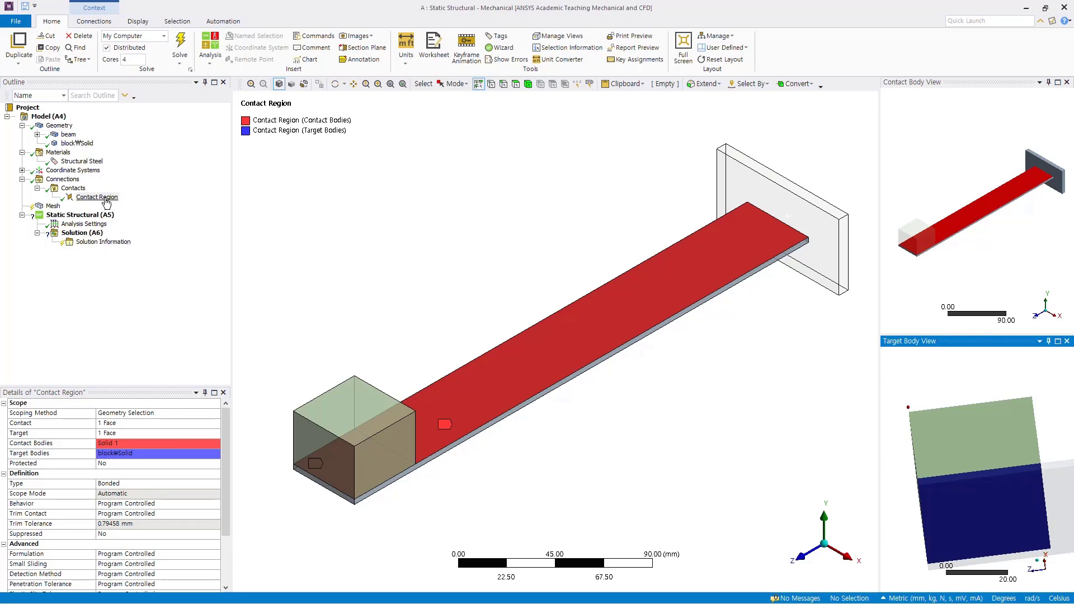
click(327, 231)
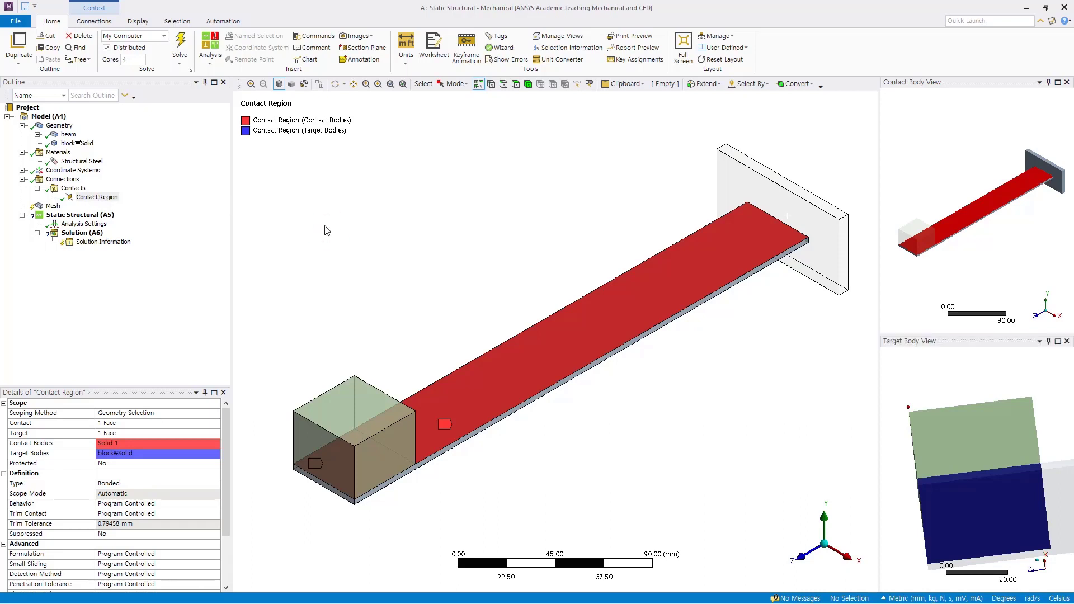
Set the global mesh element size to 5 mm
click(53, 205)
click(398, 264)
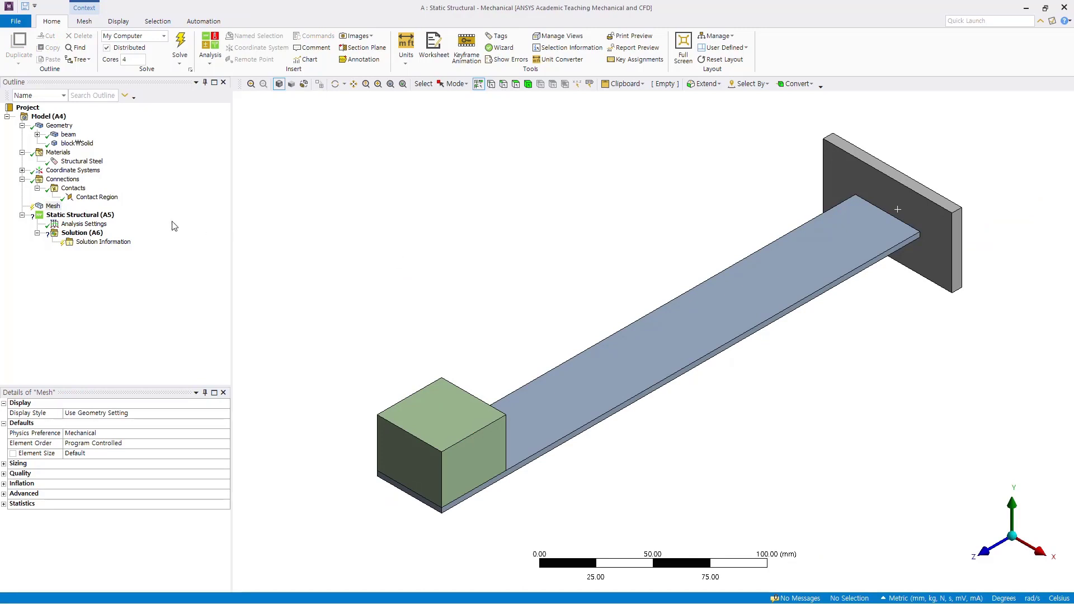
click(53, 207)
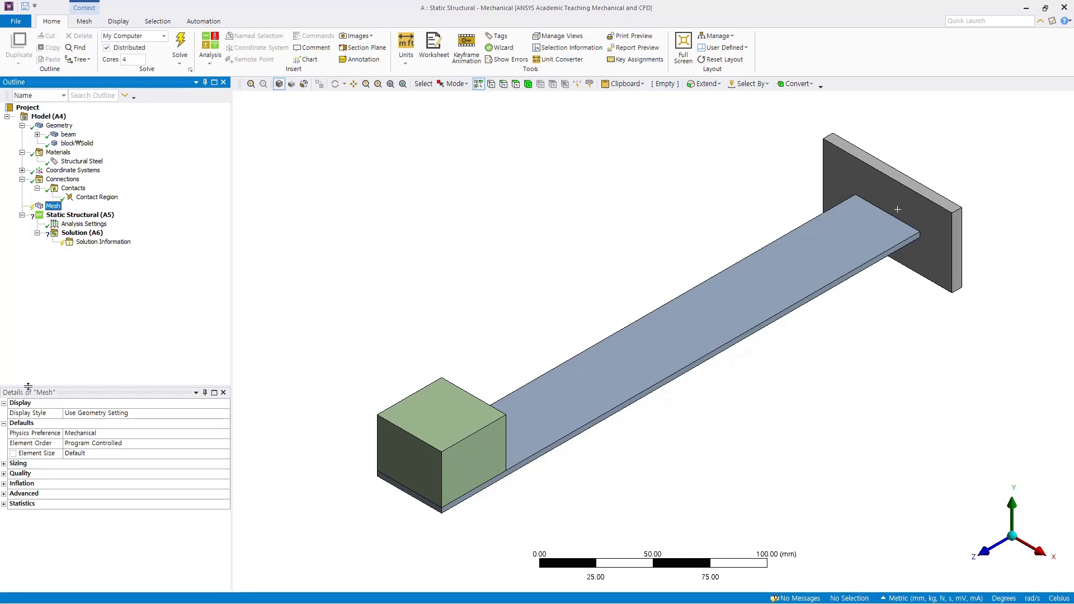
click(93, 455)
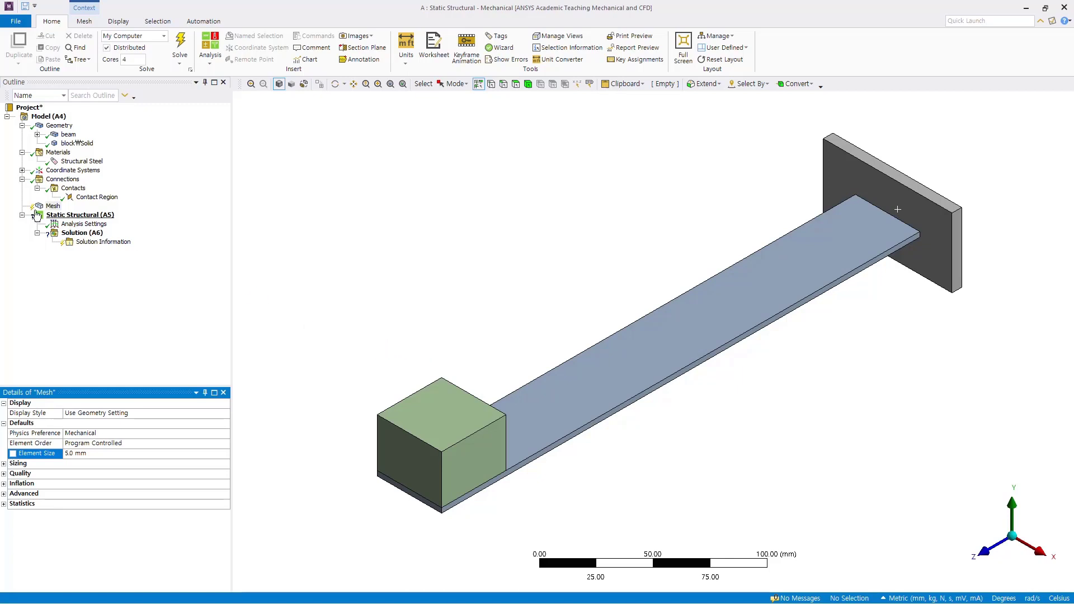
Insert a Sizing control under Mesh and select the beam's short vertical thickness edge at the free-end corner below the block
click(52, 207)
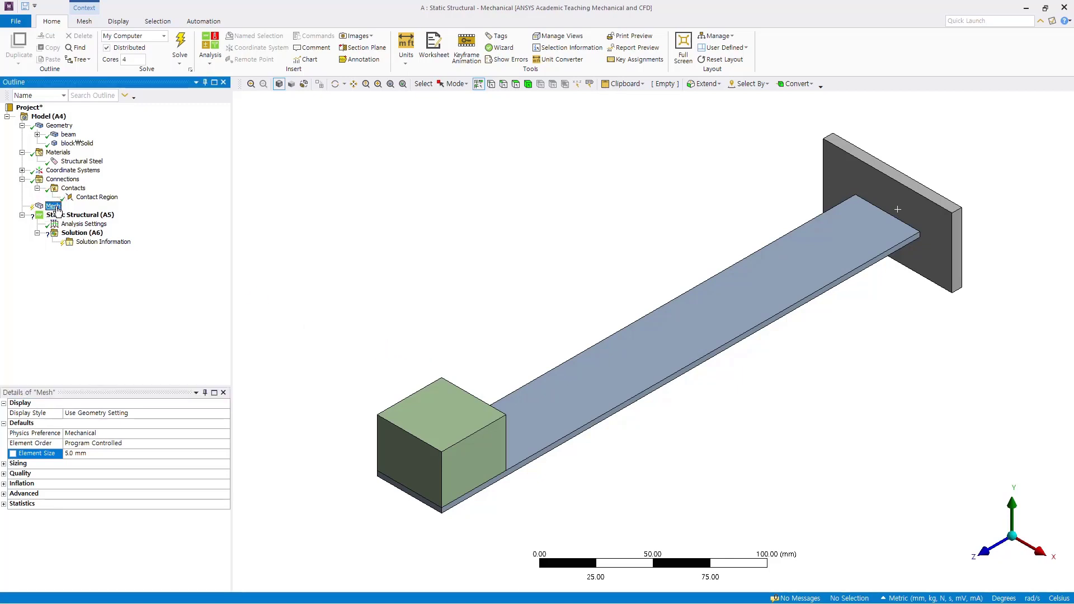
right_click(55, 210)
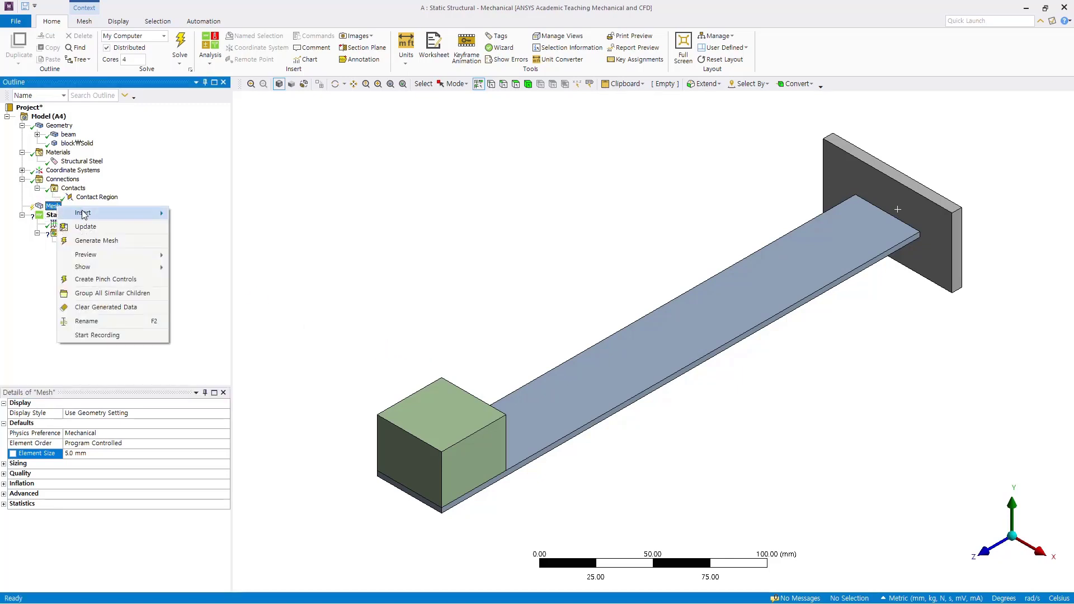
mouse_move(107, 214)
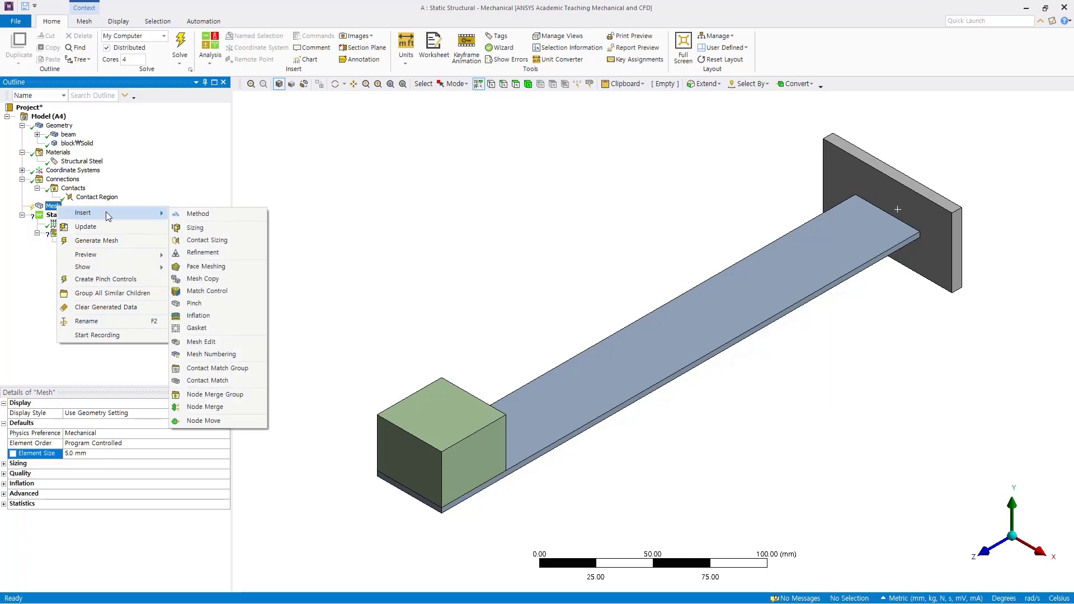
click(195, 229)
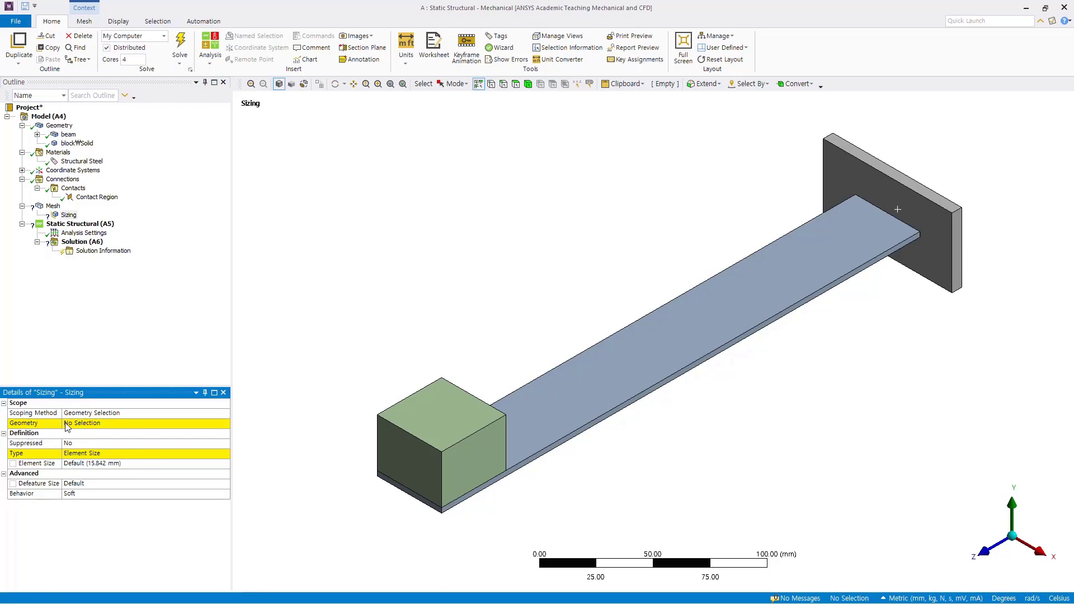
click(79, 428)
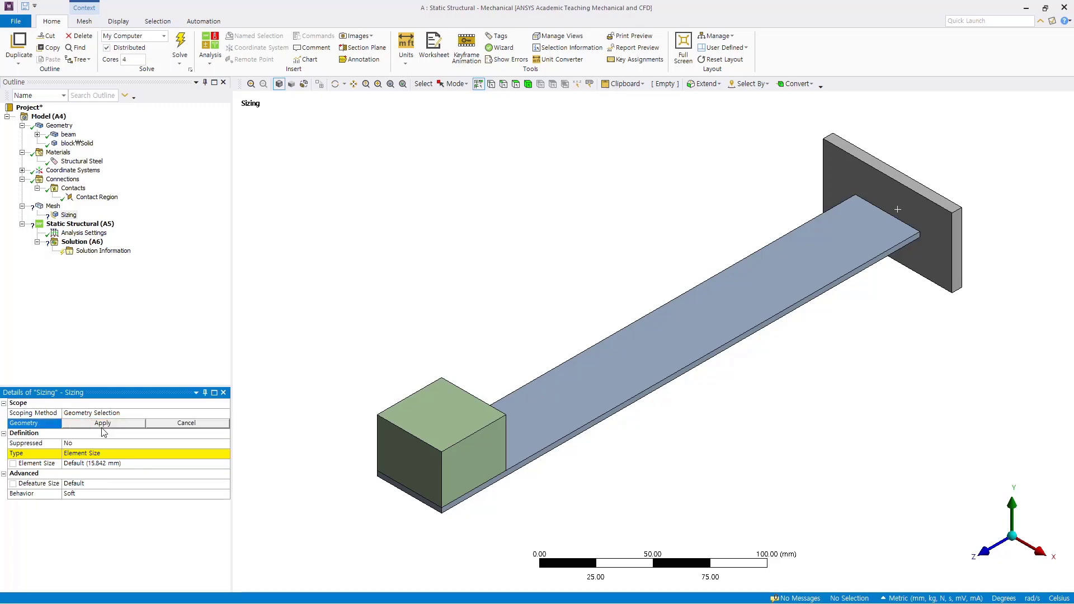
click(504, 84)
ctrl+middle_drag(590, 490, 592, 376)
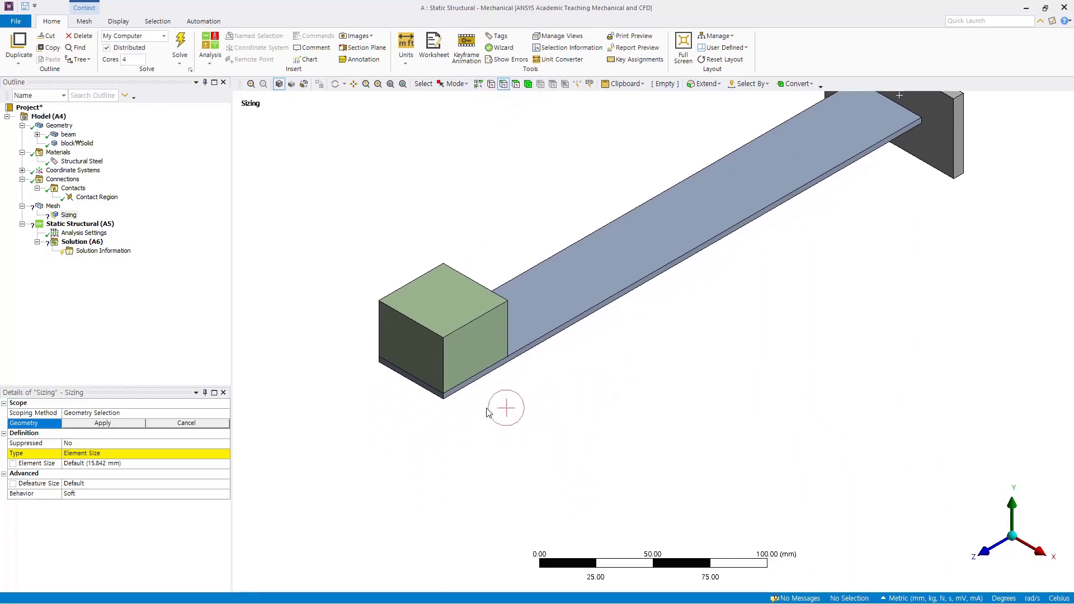
scroll(485, 409, down, 1)
scroll(487, 413, up, 3)
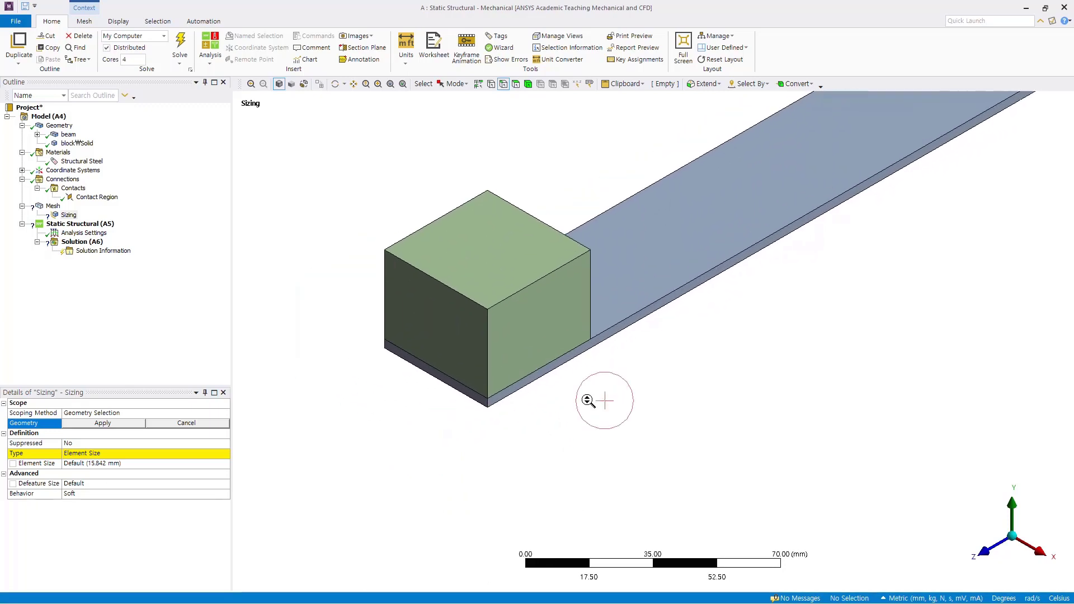
scroll(484, 414, up, 2)
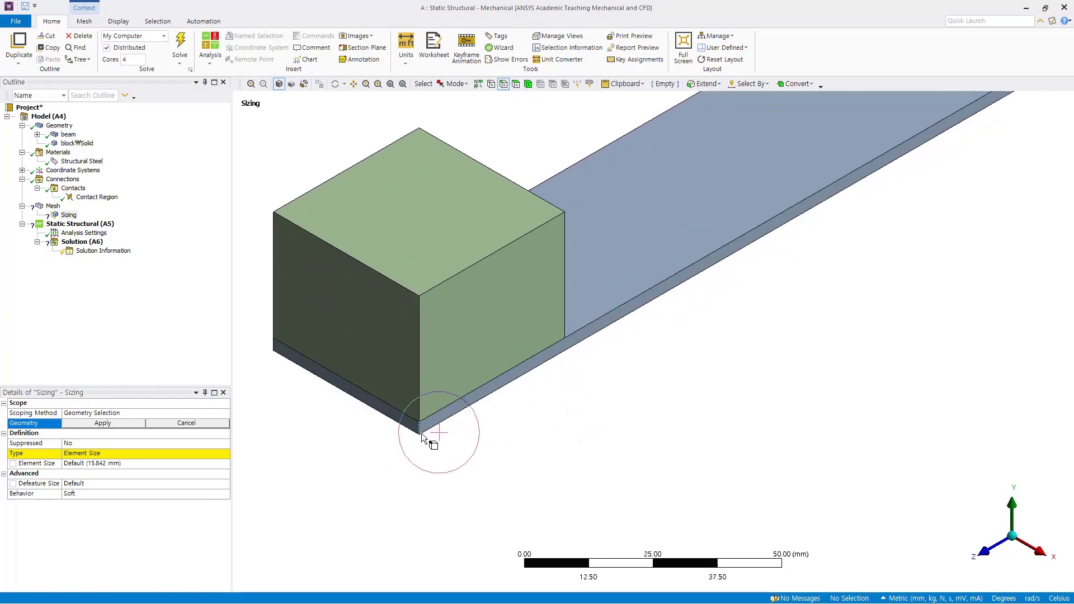
click(422, 433)
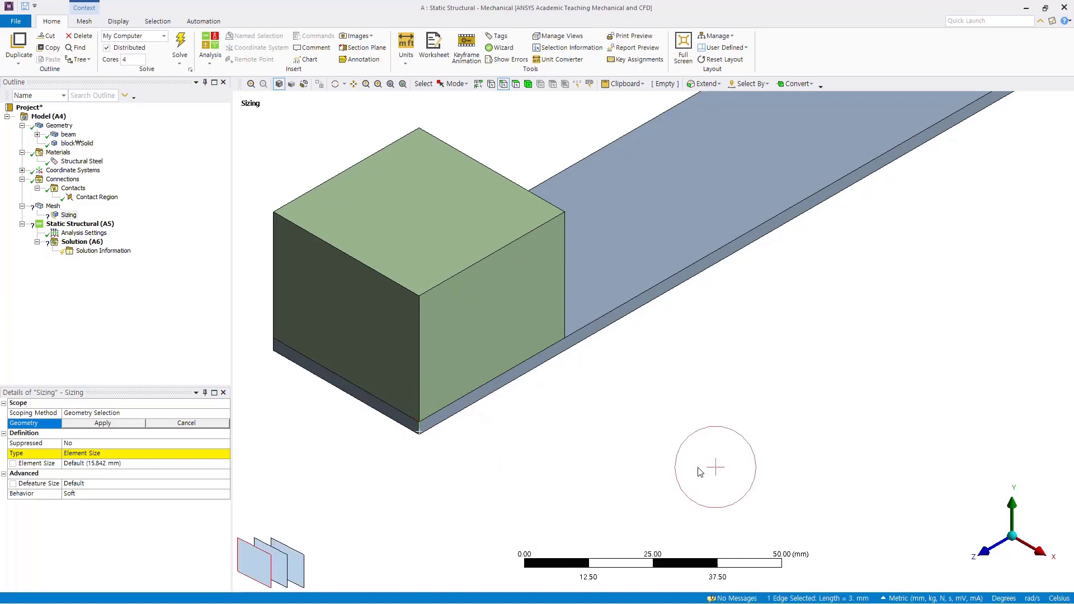
Extend the selection to all edges of the same size and apply them as the sizing control's geometry
scroll(668, 451, down, 4)
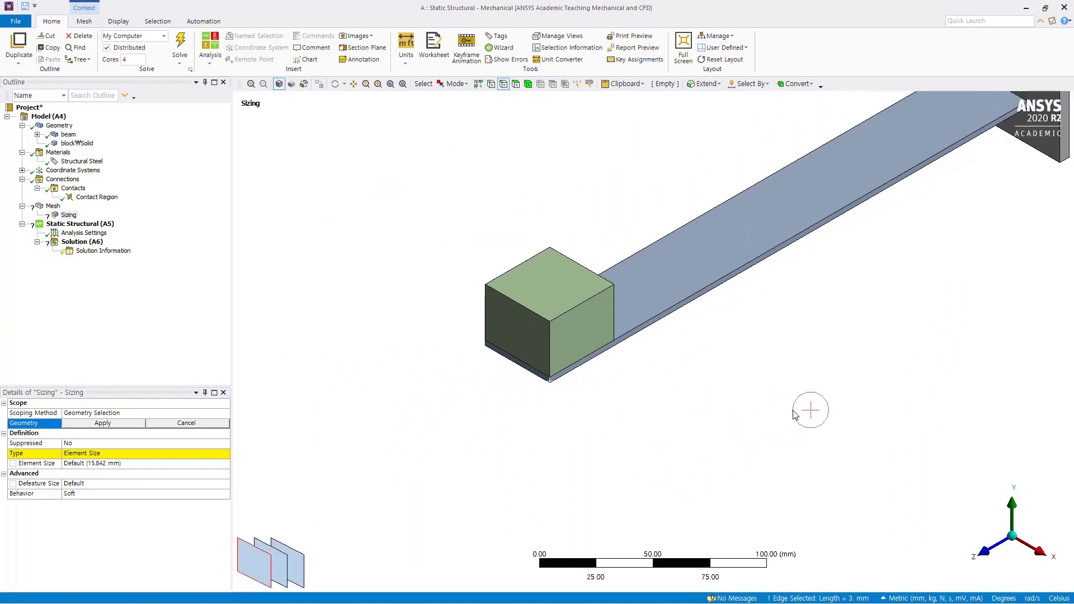
ctrl+middle_drag(810, 409, 659, 472)
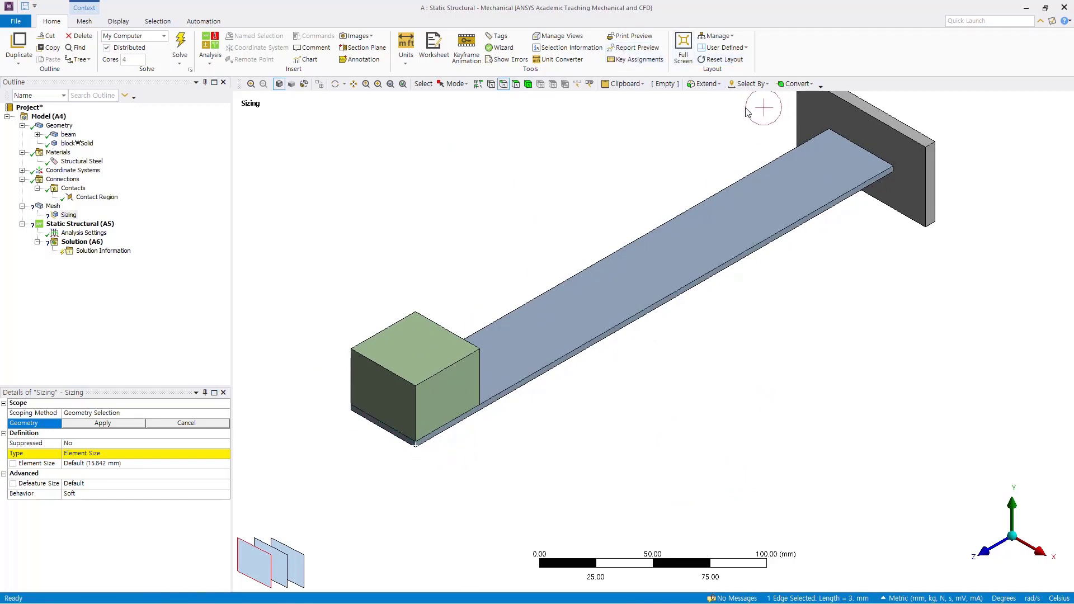
click(770, 85)
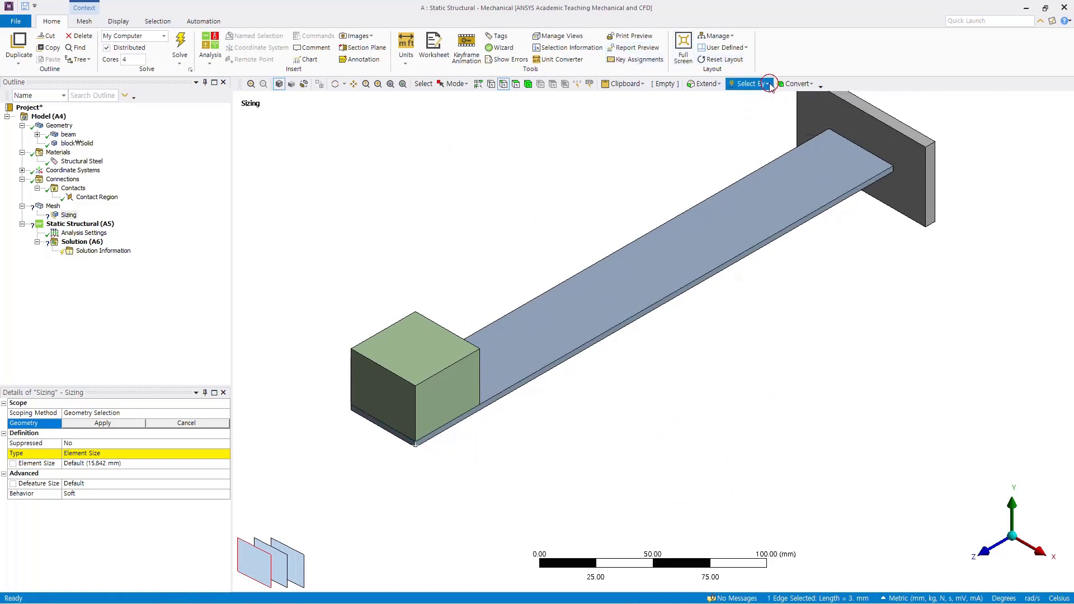
mouse_move(763, 124)
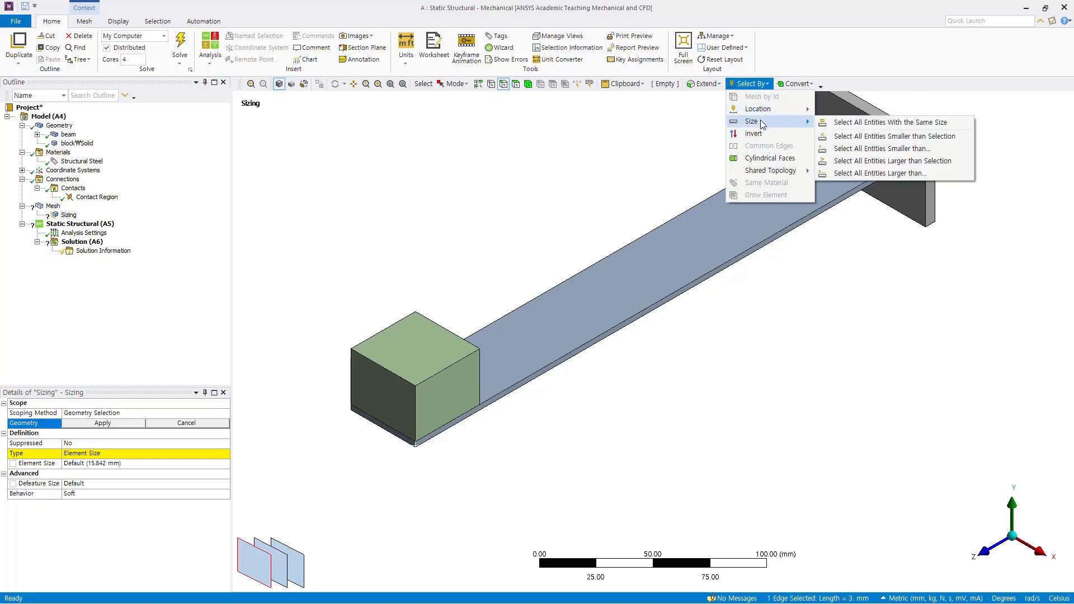
click(844, 123)
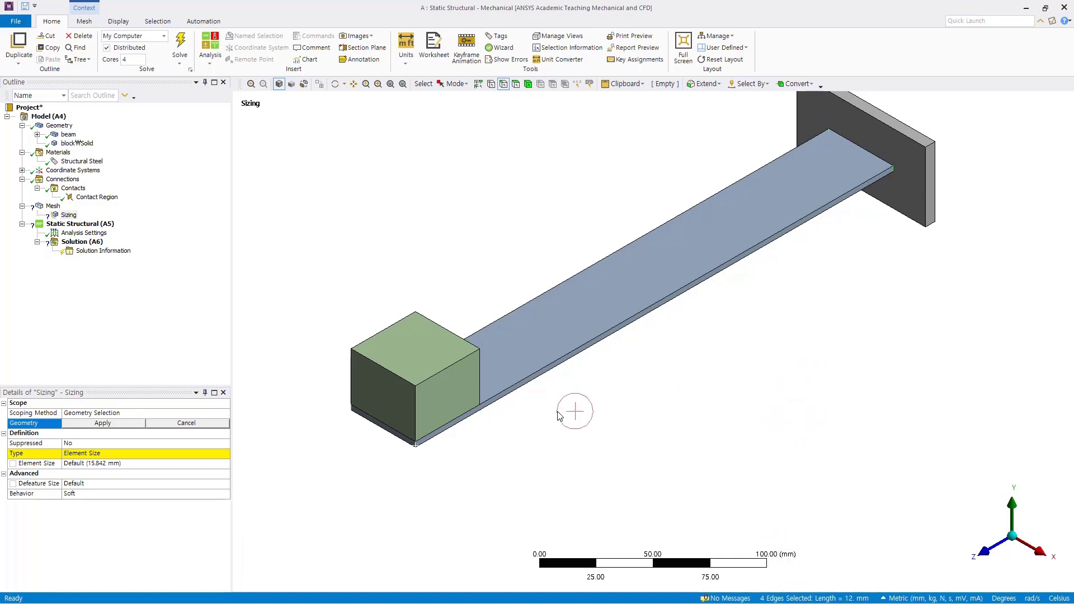
click(98, 423)
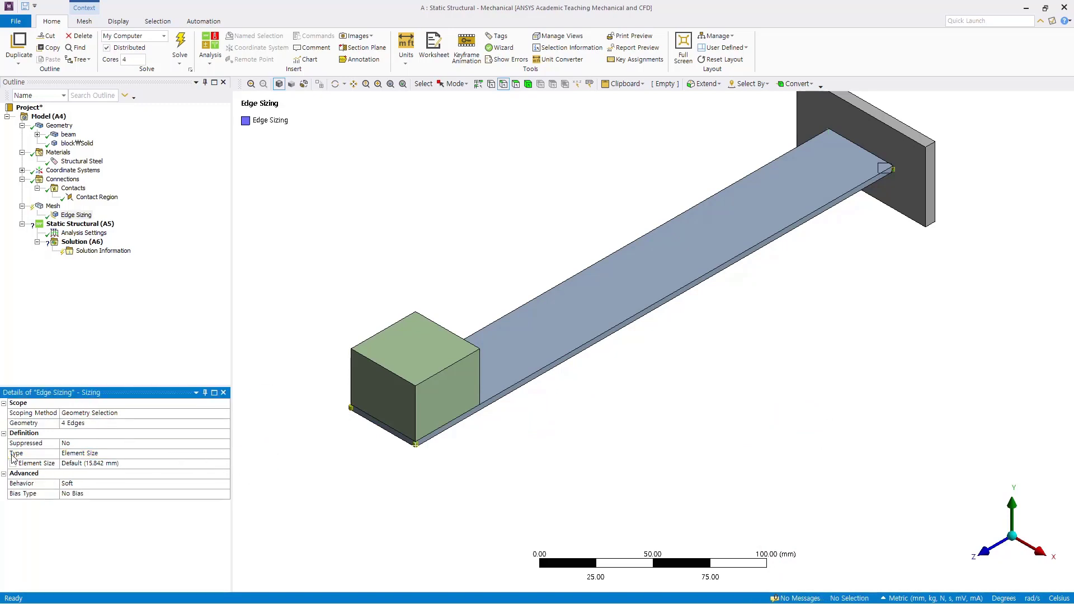
Change the edge sizing type to Number of Divisions and set it to 2
click(225, 453)
click(226, 453)
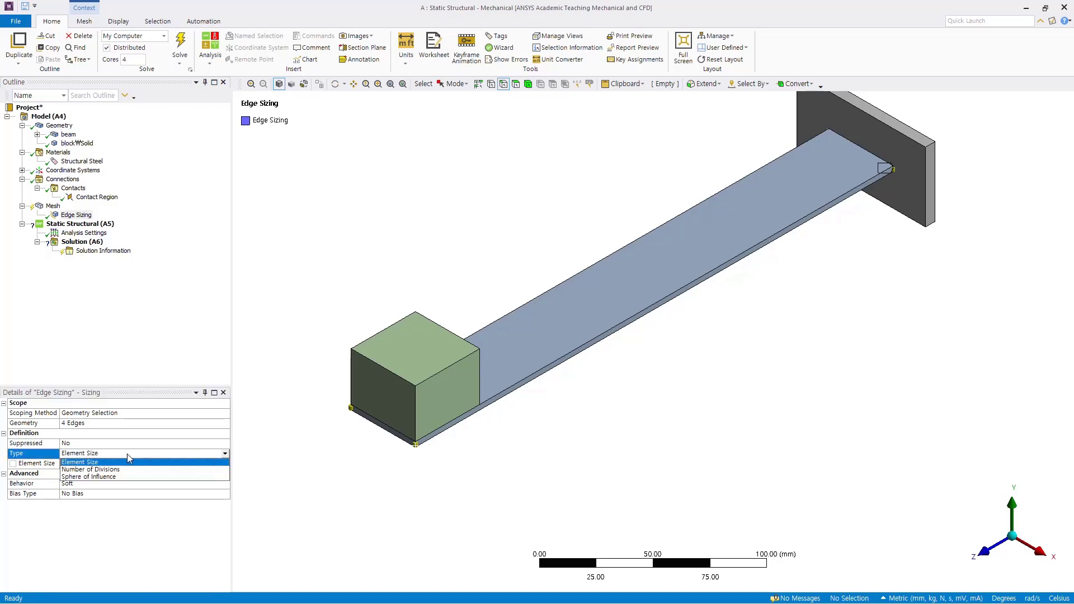
click(81, 470)
click(94, 464)
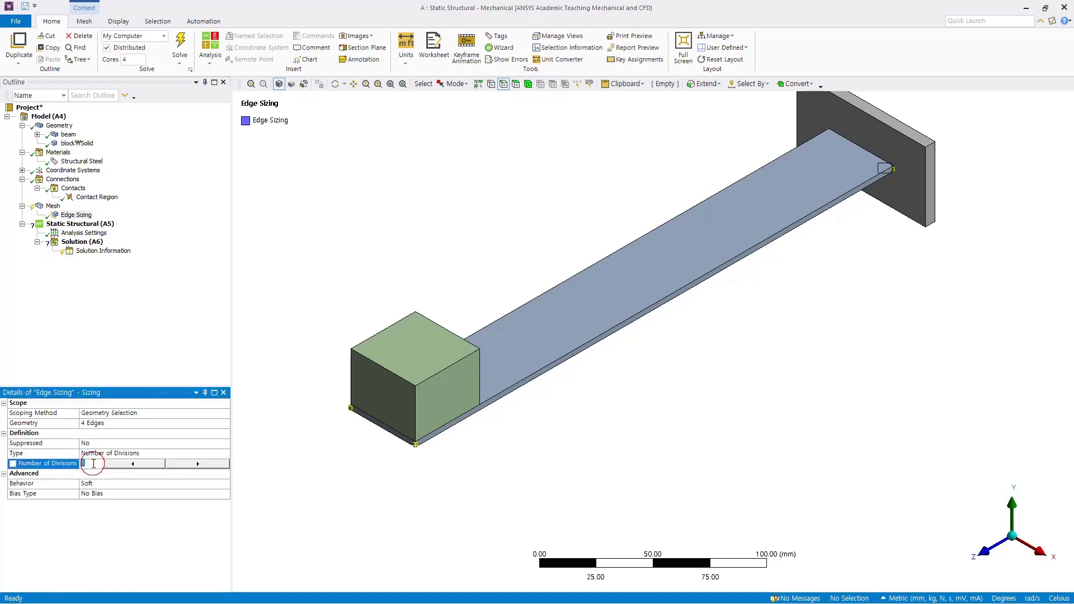
text(2)
key(Return)
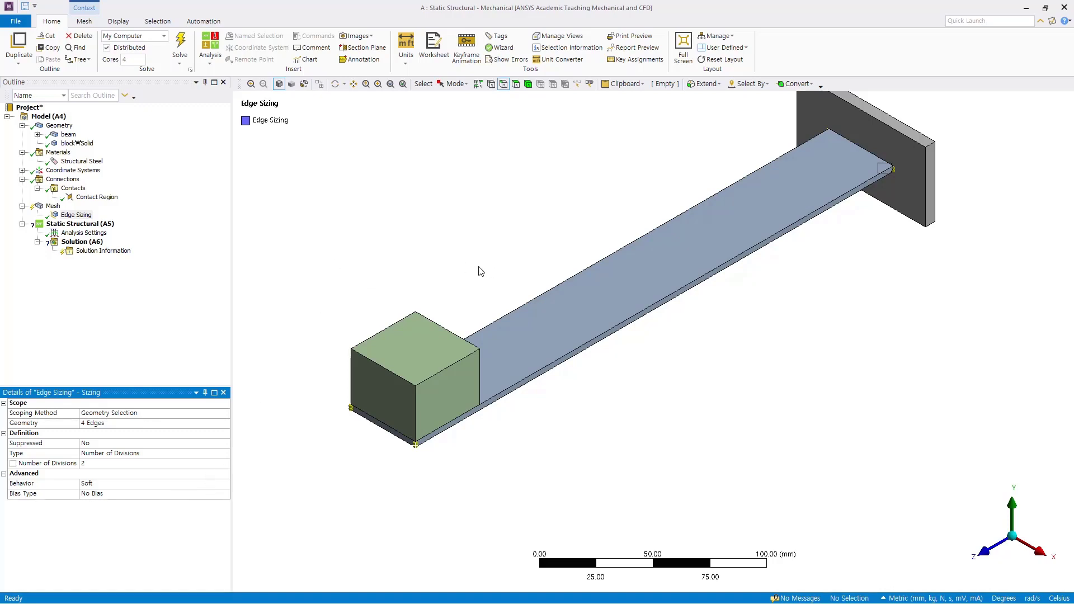
Insert a Method control under Mesh and apply it to the beam body and the wall plate body
click(54, 207)
right_click(54, 207)
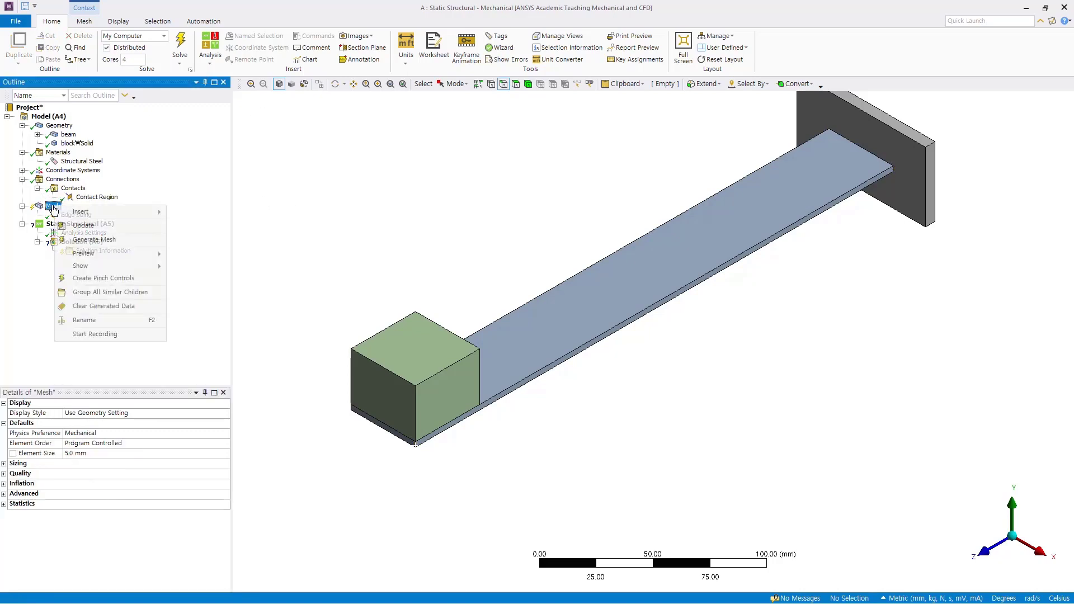
mouse_move(98, 212)
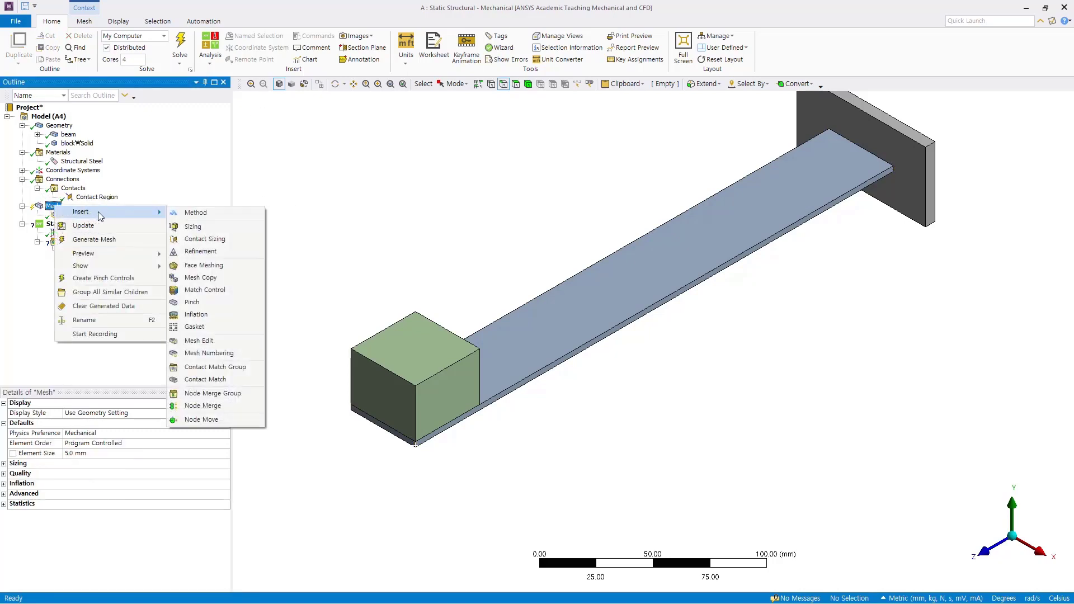
click(202, 216)
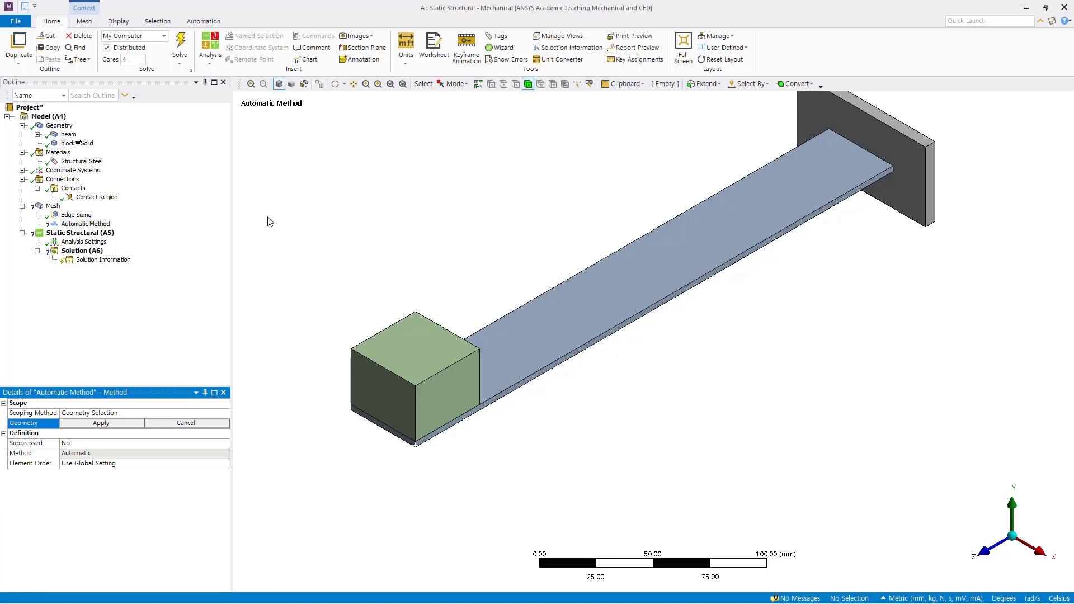
click(623, 286)
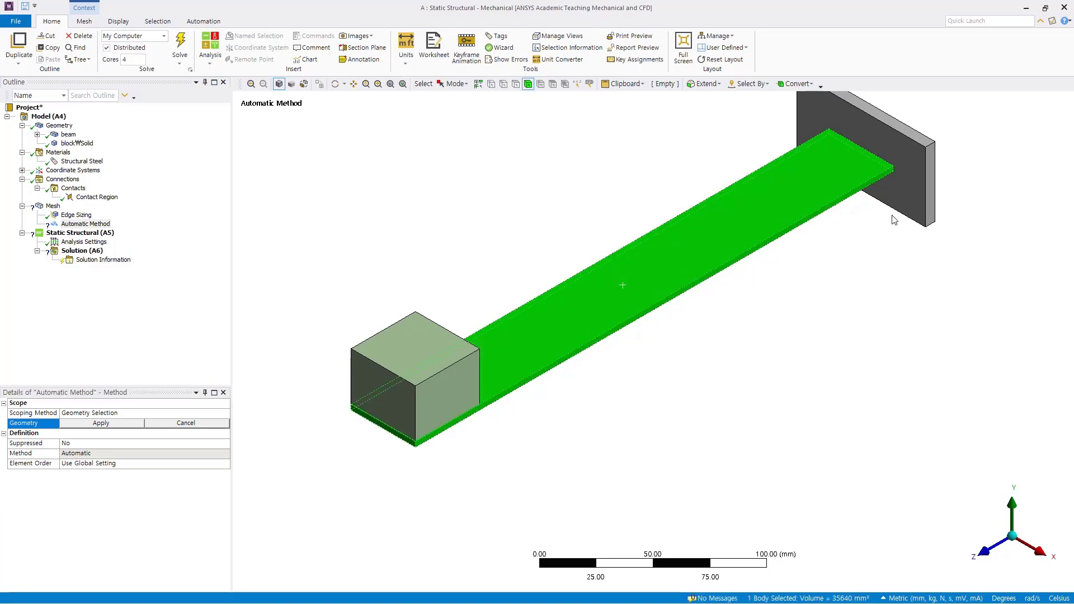
ctrl+click(905, 202)
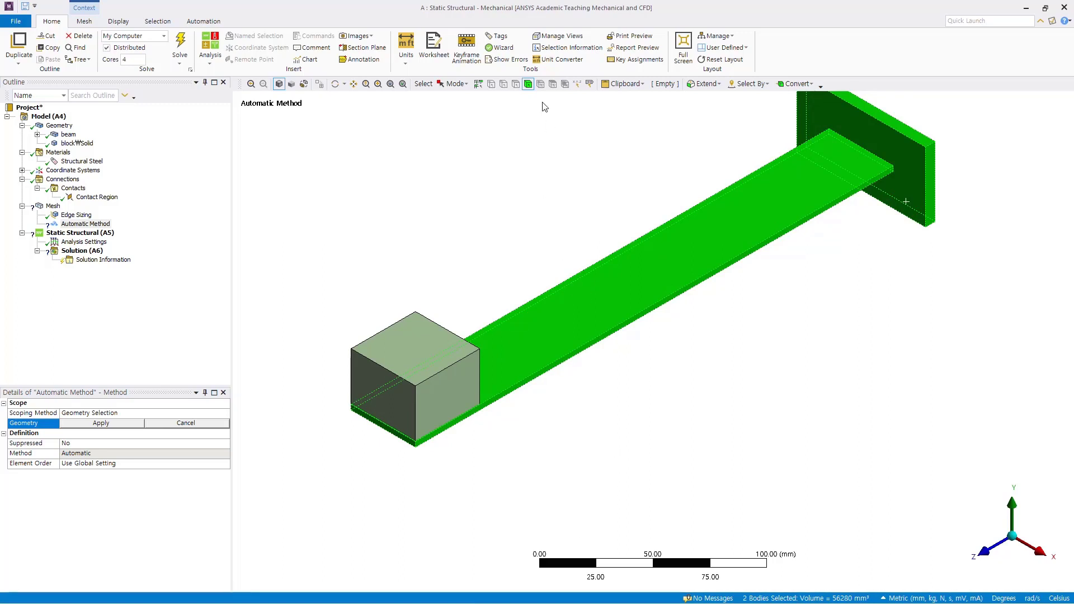
click(97, 423)
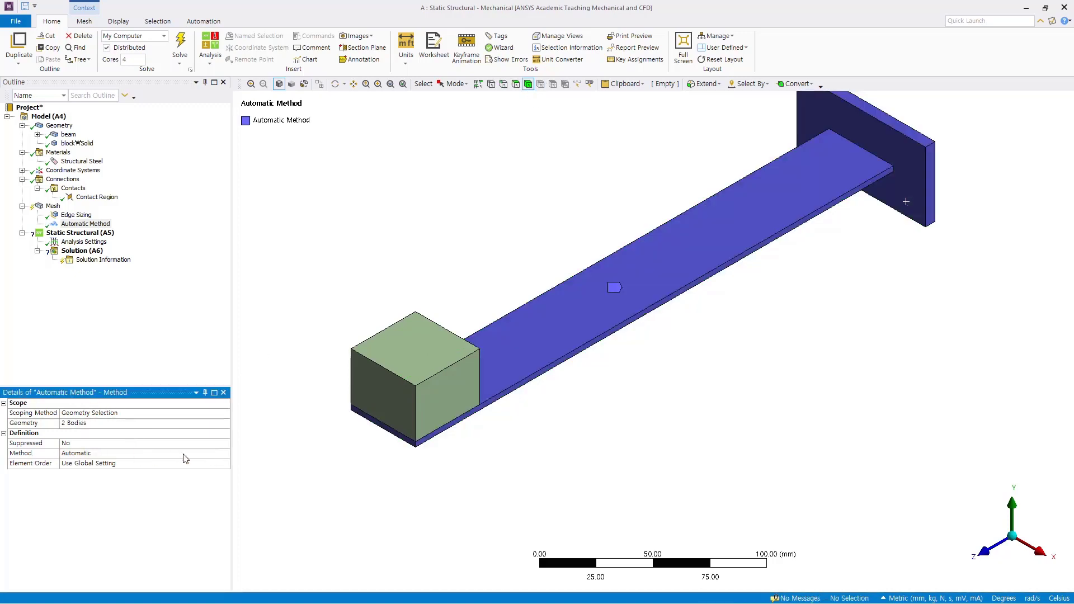
Change the mesh method for the beam and wall plate to MultiZone
click(223, 455)
click(225, 454)
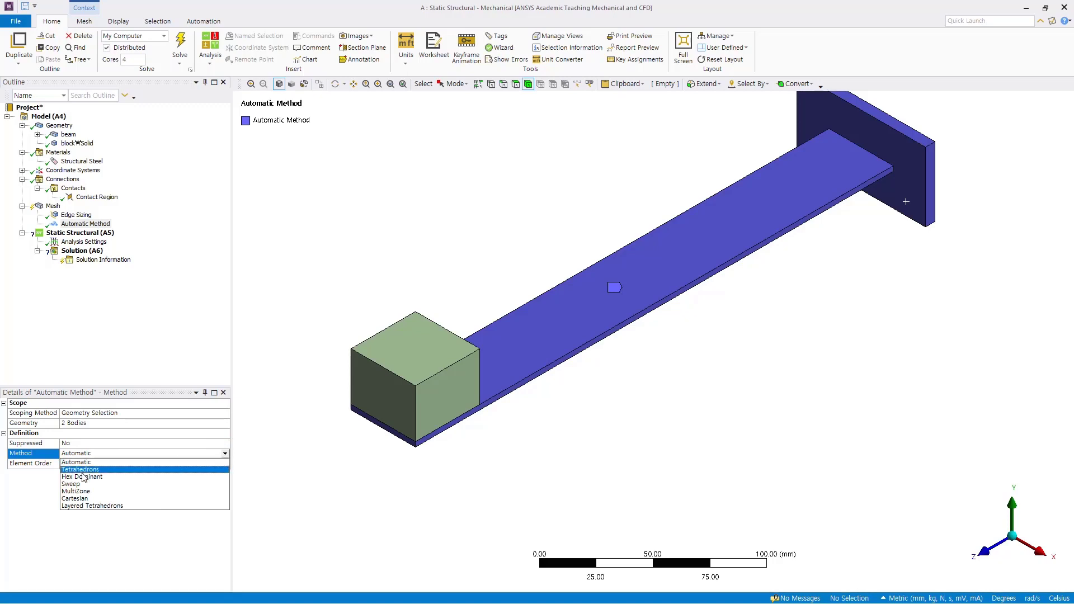
click(82, 491)
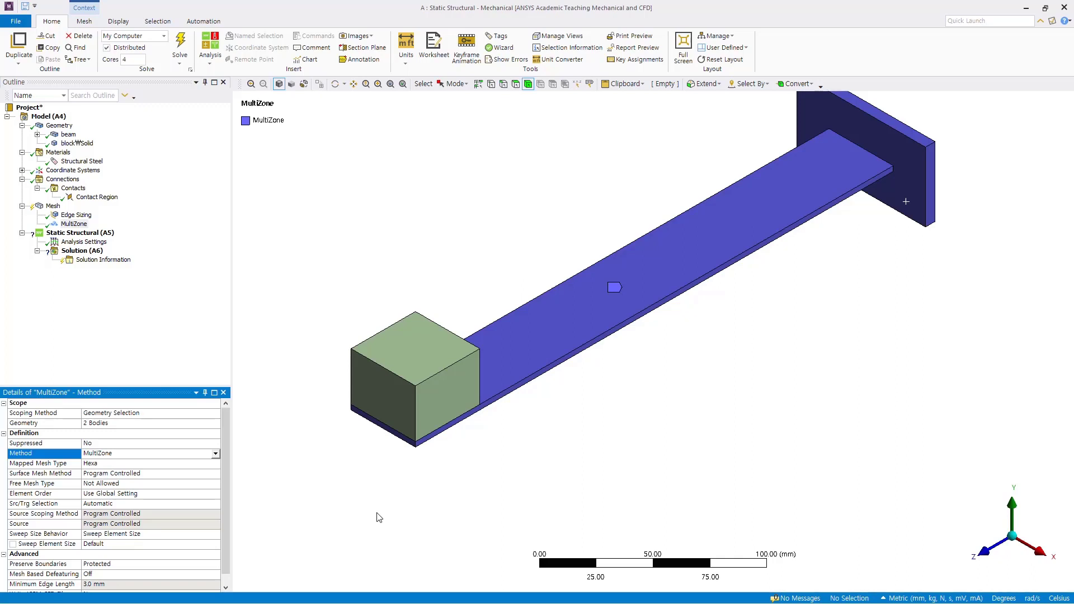
Generate the mesh for the whole beam and block model
click(403, 84)
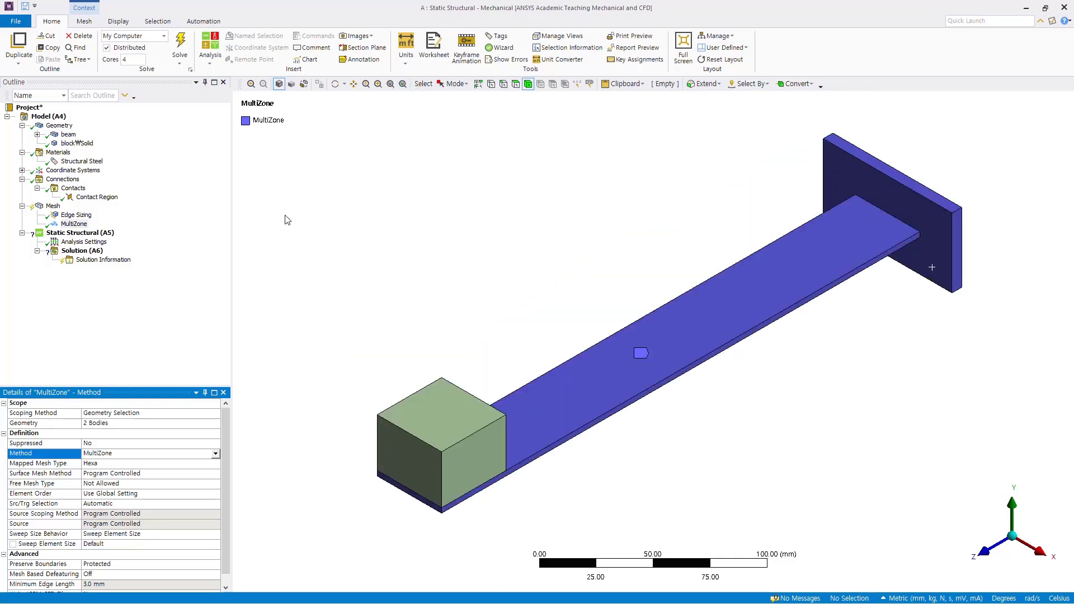
click(52, 206)
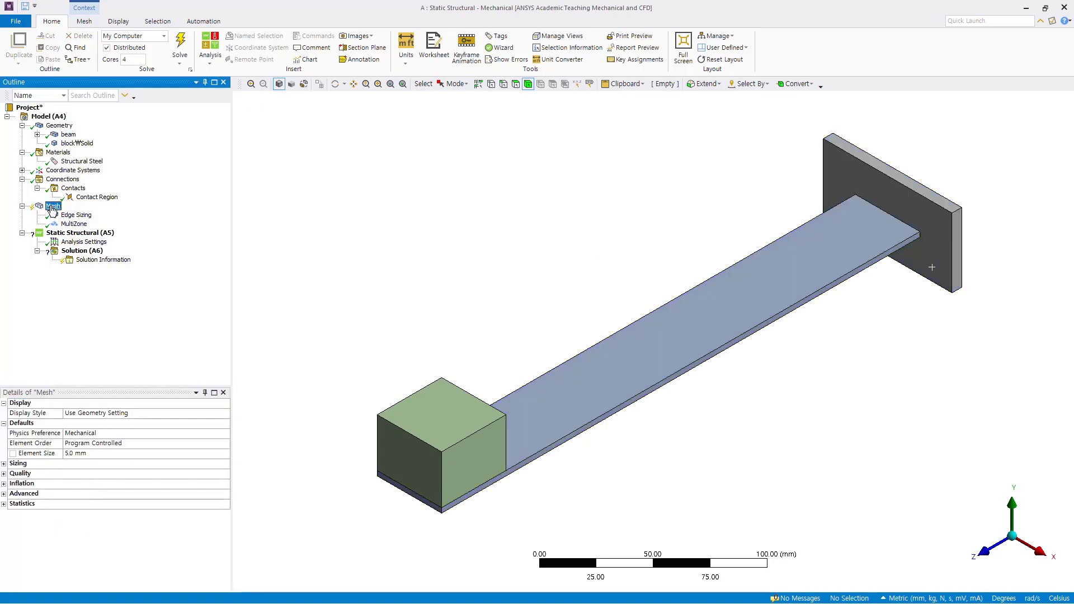
right_click(52, 207)
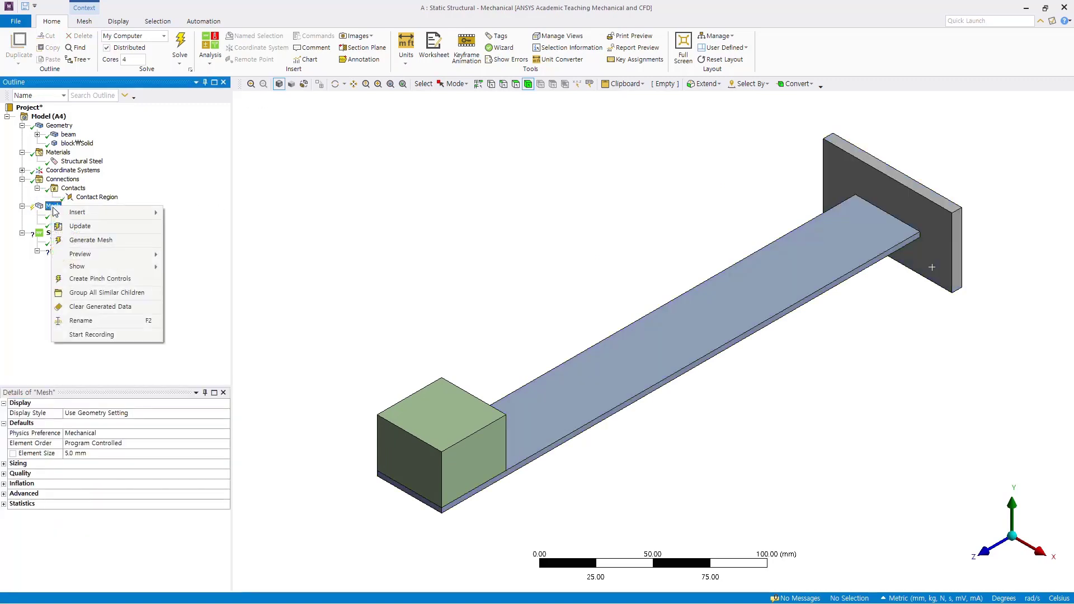
click(86, 241)
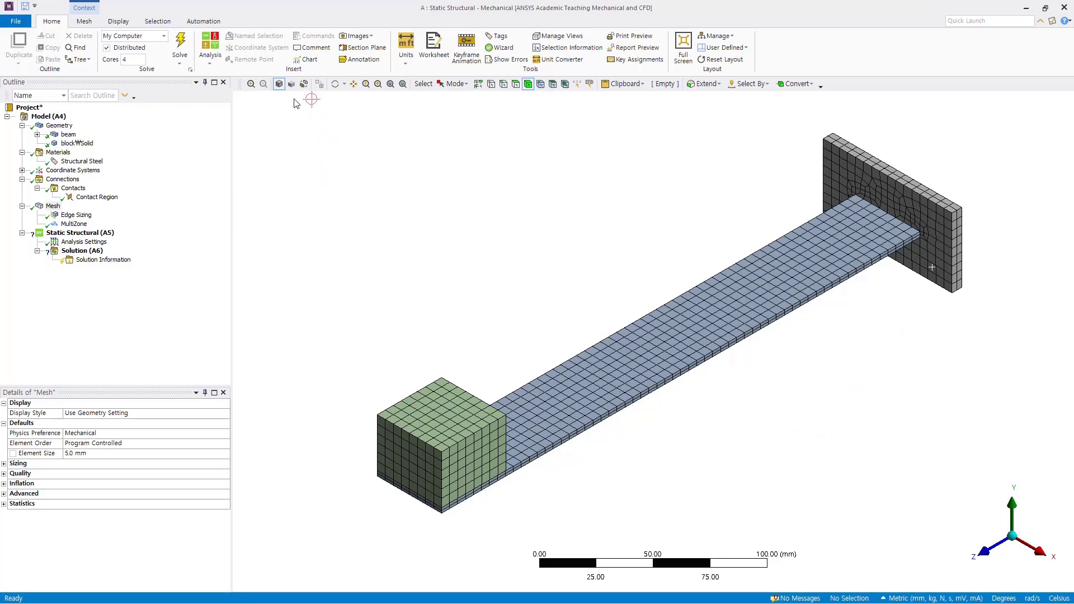
Apply a Fixed Support to the wall plate's back face, opposite the beam, in the Static Structural analysis
click(70, 233)
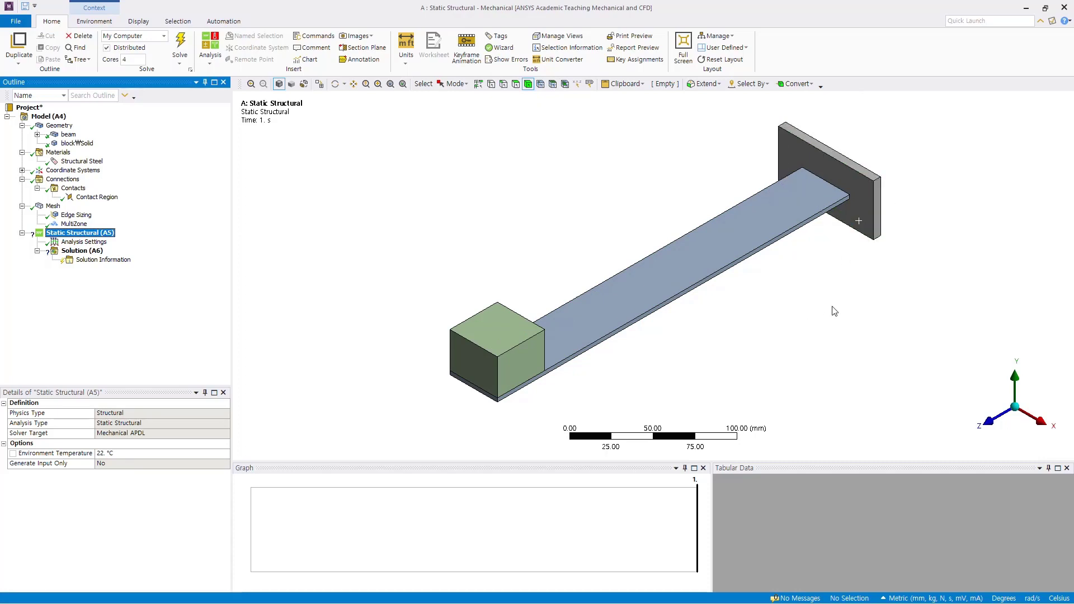
middle_drag(834, 311, 672, 300)
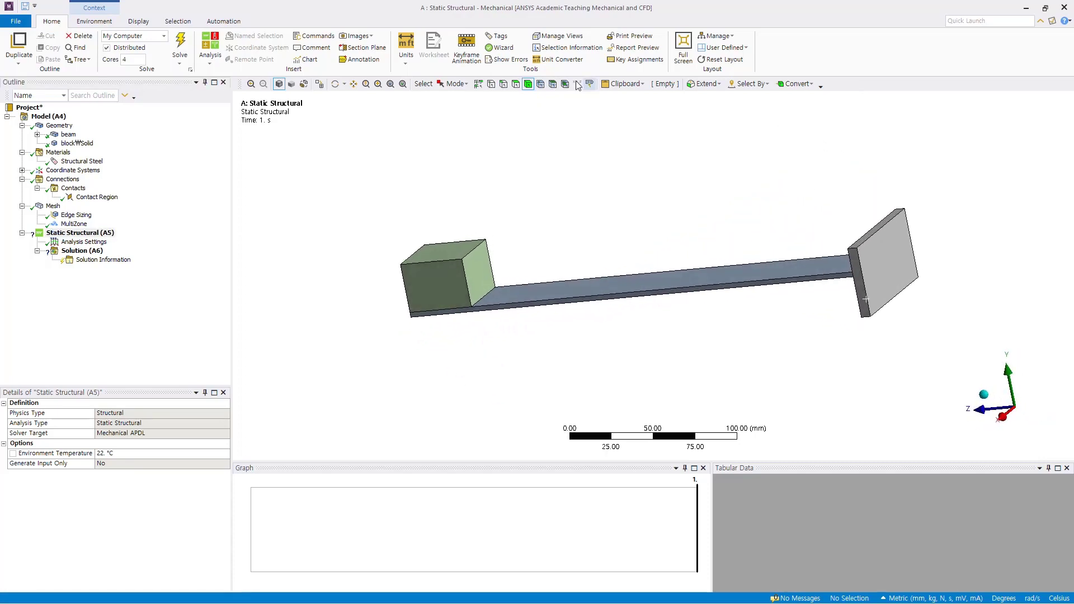
click(516, 85)
click(873, 262)
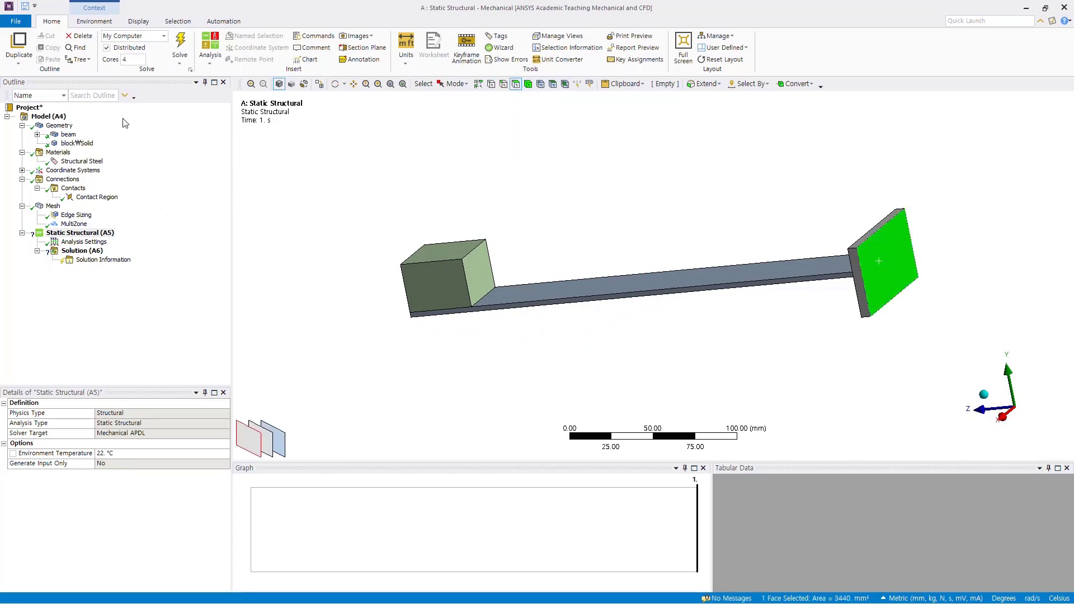
click(94, 22)
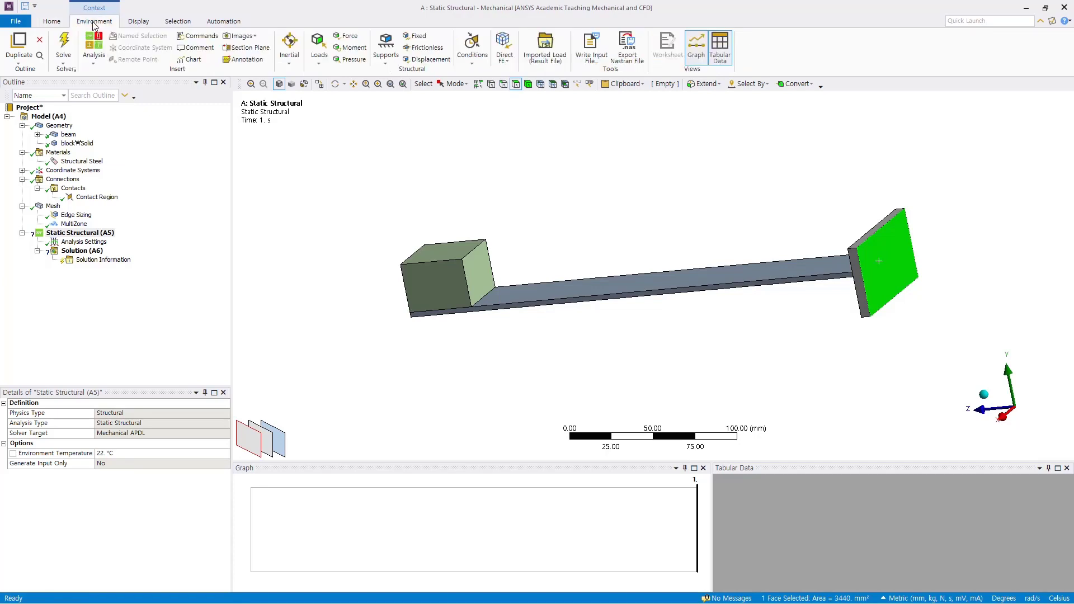
click(418, 37)
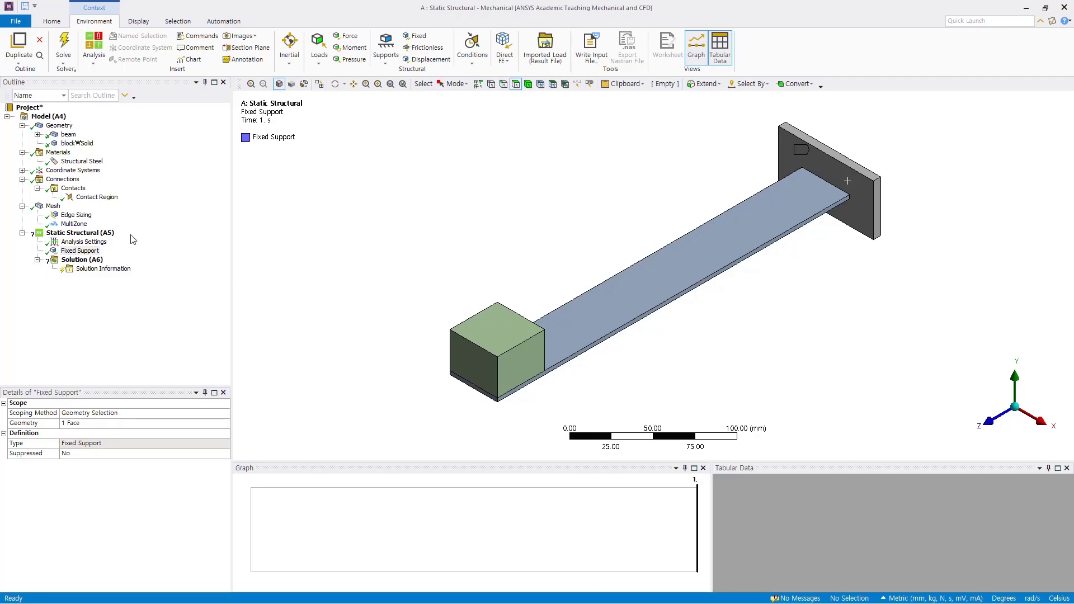
Add a Standard Earth Gravity load to the Static Structural analysis and set its direction to -Y Direction
click(95, 234)
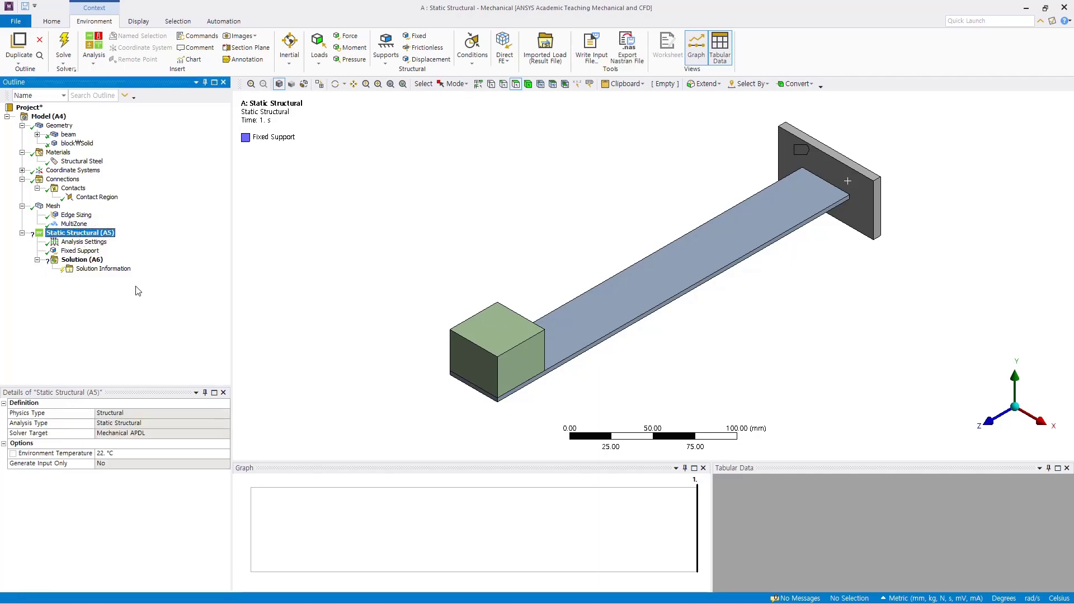
click(291, 68)
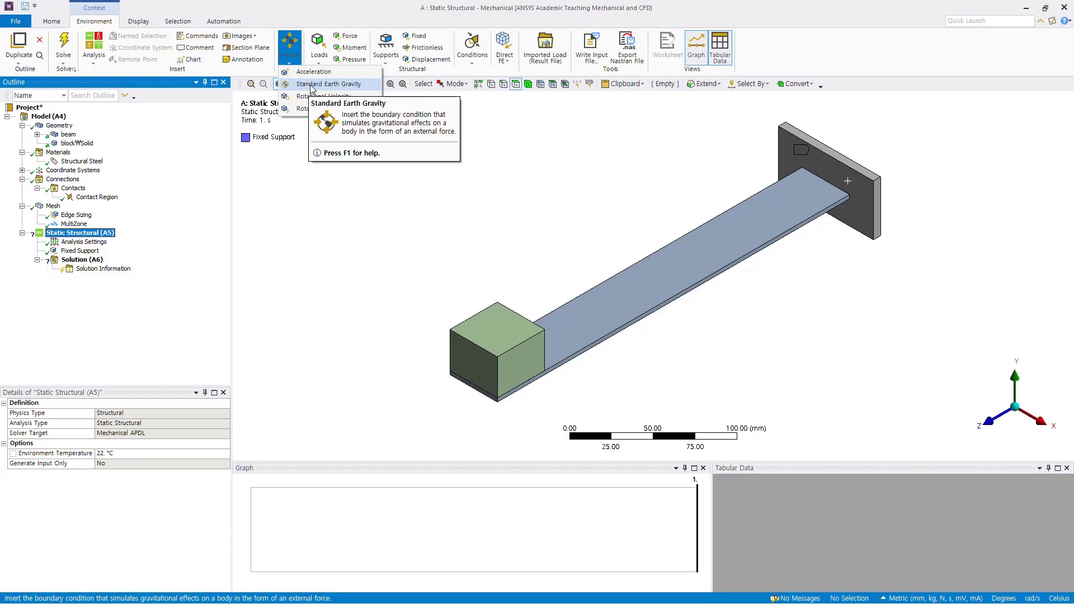
click(313, 84)
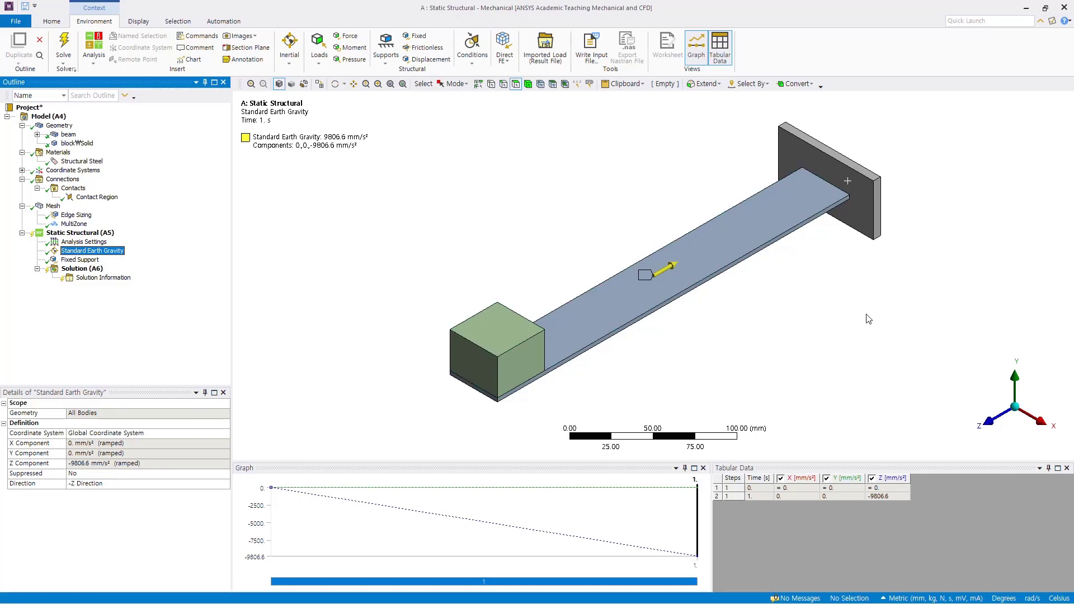
mouse_move(1019, 433)
click(210, 483)
click(226, 485)
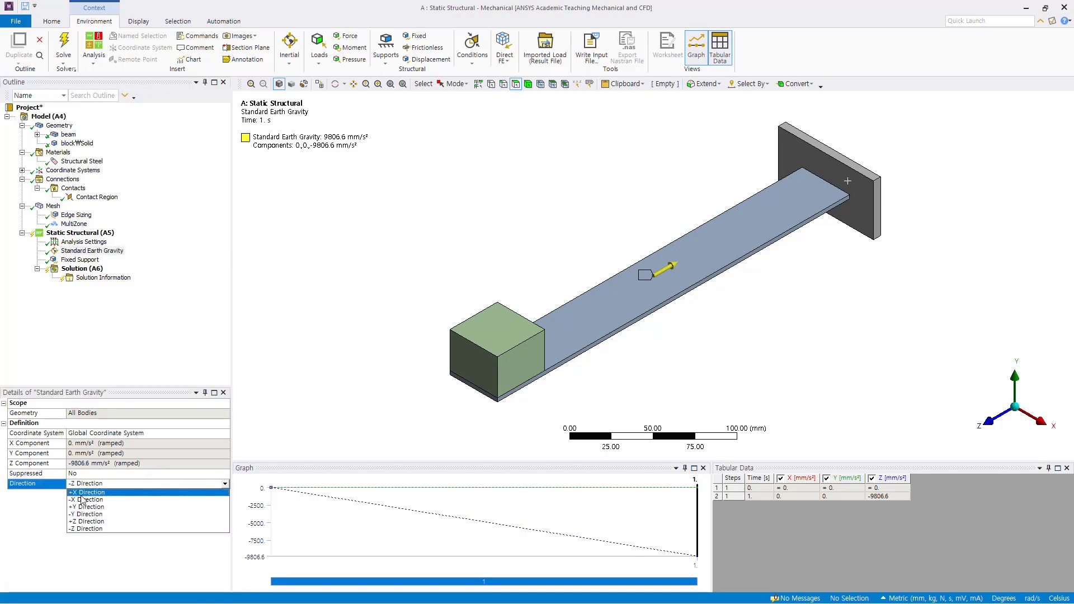
click(93, 515)
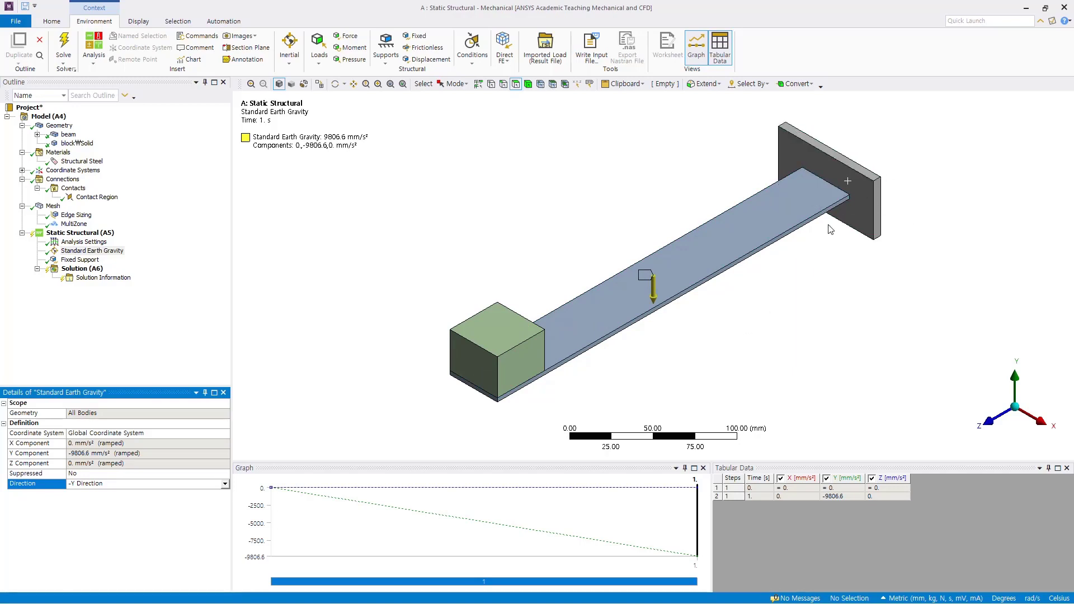
Solve the Static Structural analysis
click(94, 233)
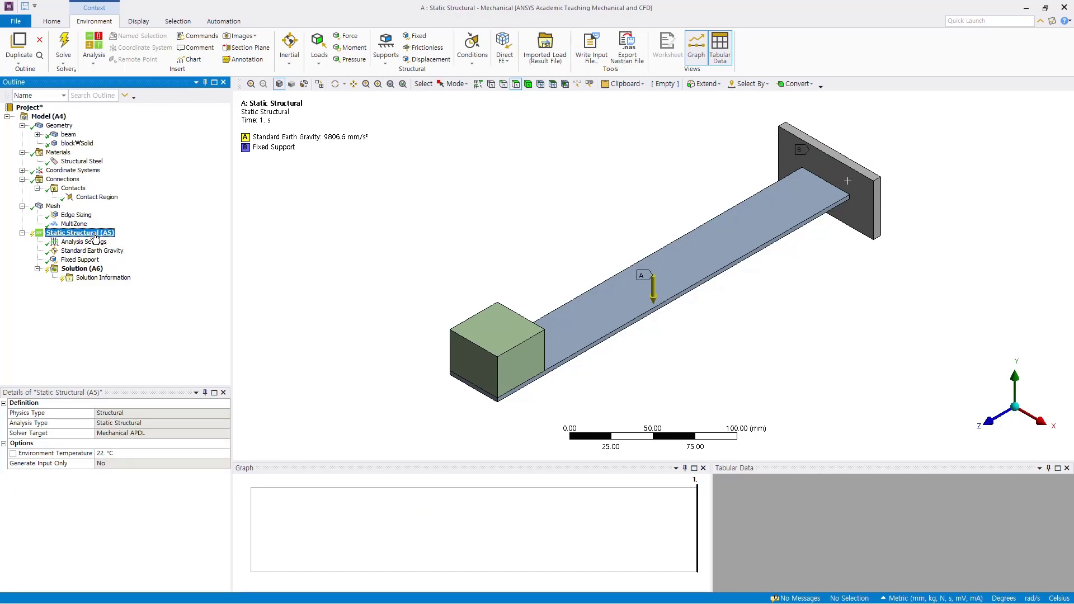
right_click(94, 237)
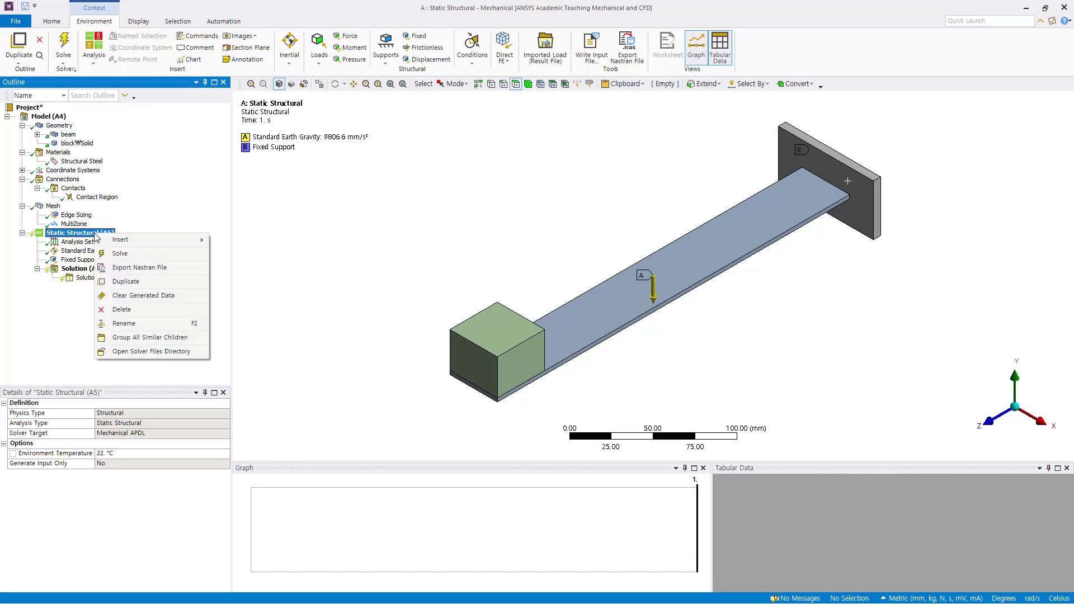
click(118, 254)
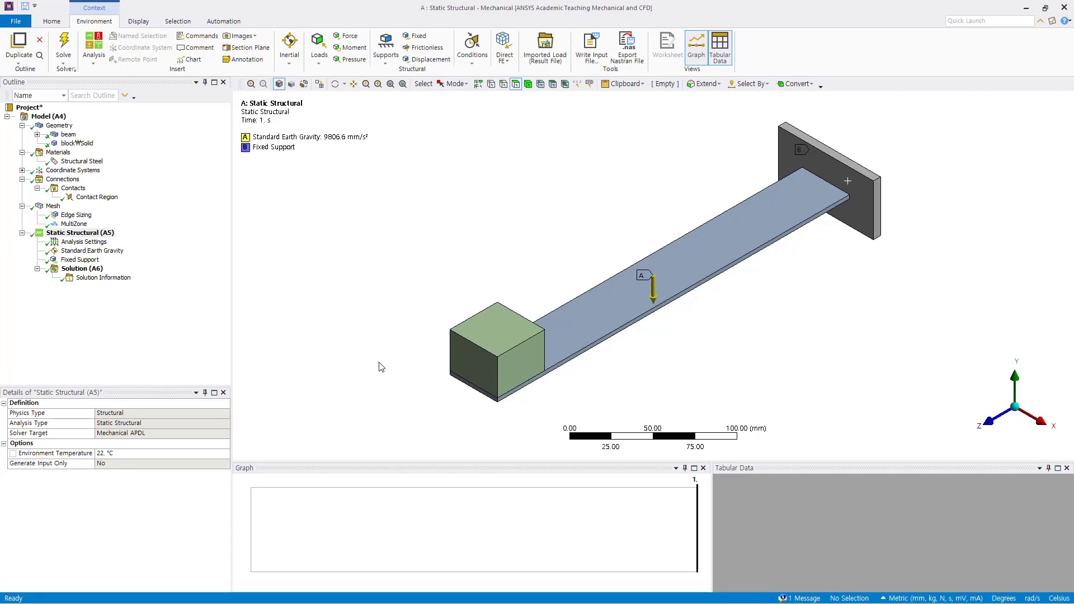
Add a Directional Deformation result oriented along the Y Axis and an Equivalent (von-Mises) stress result to the Solution
click(83, 269)
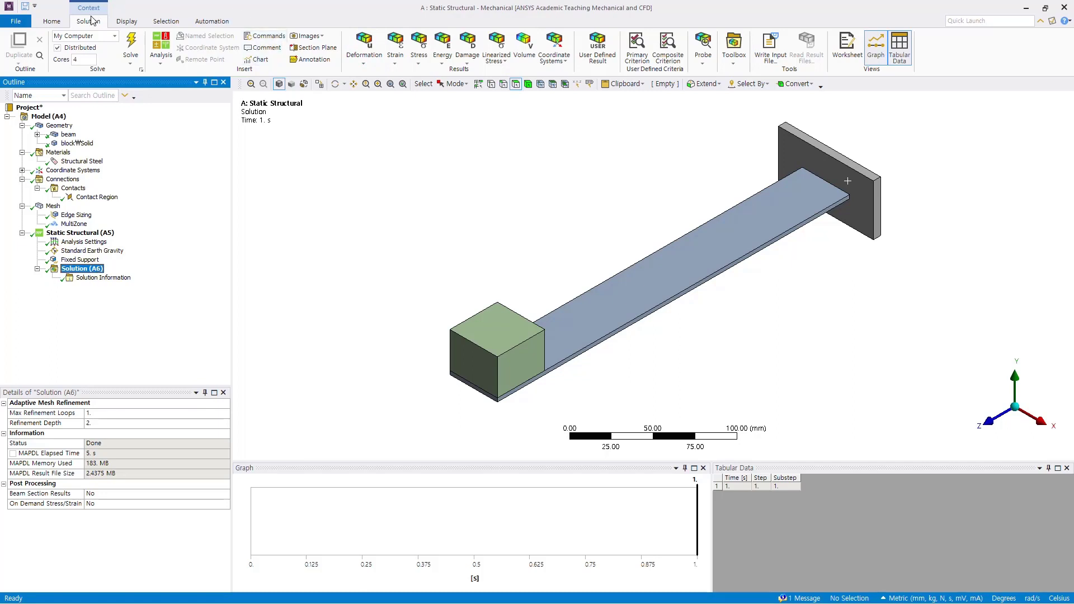
click(365, 53)
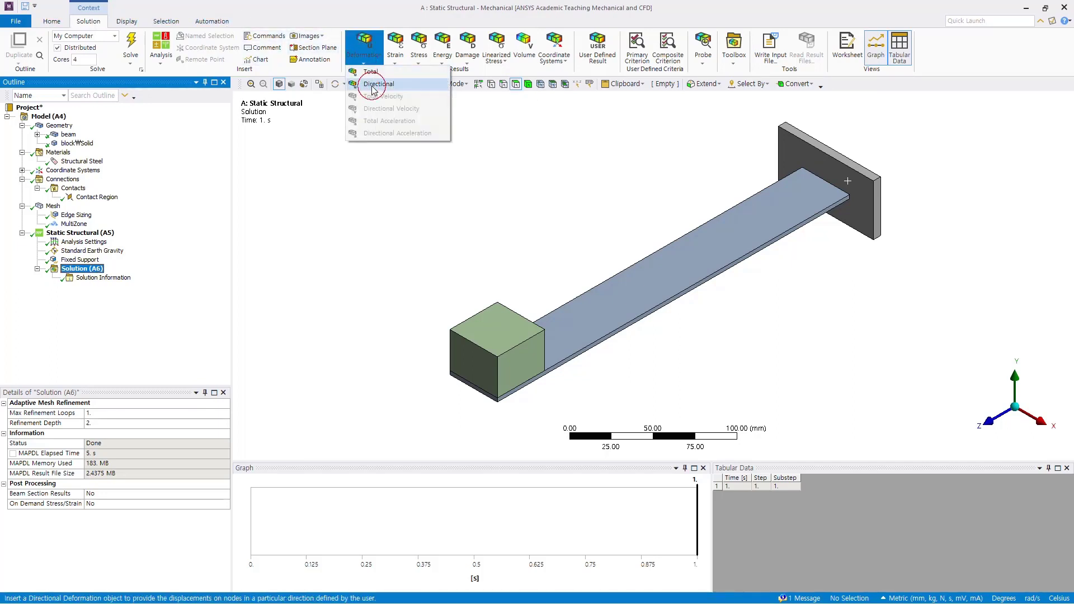
click(373, 87)
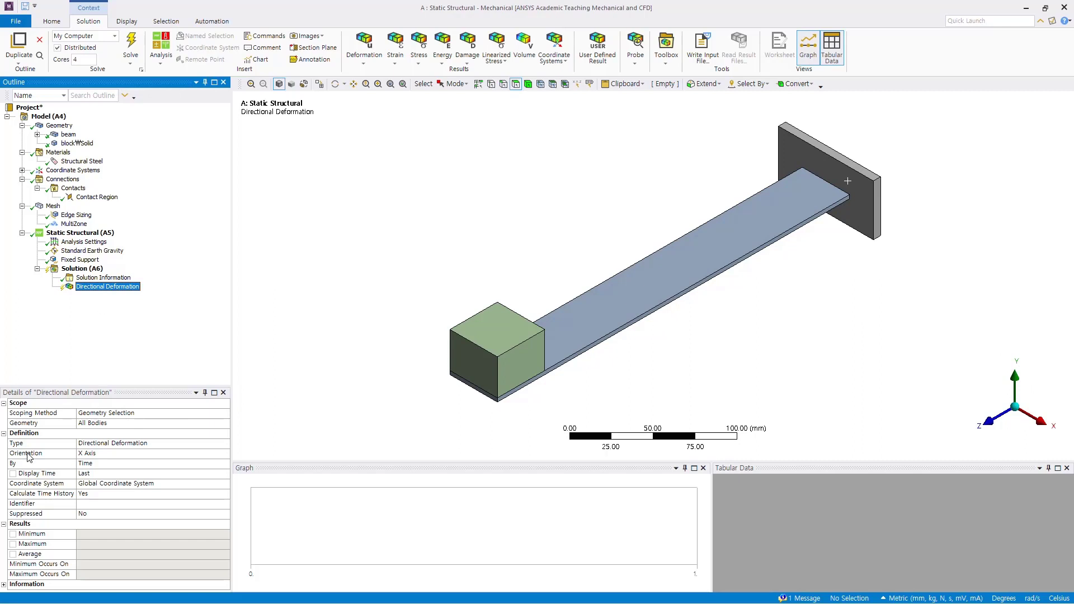
click(218, 454)
click(224, 453)
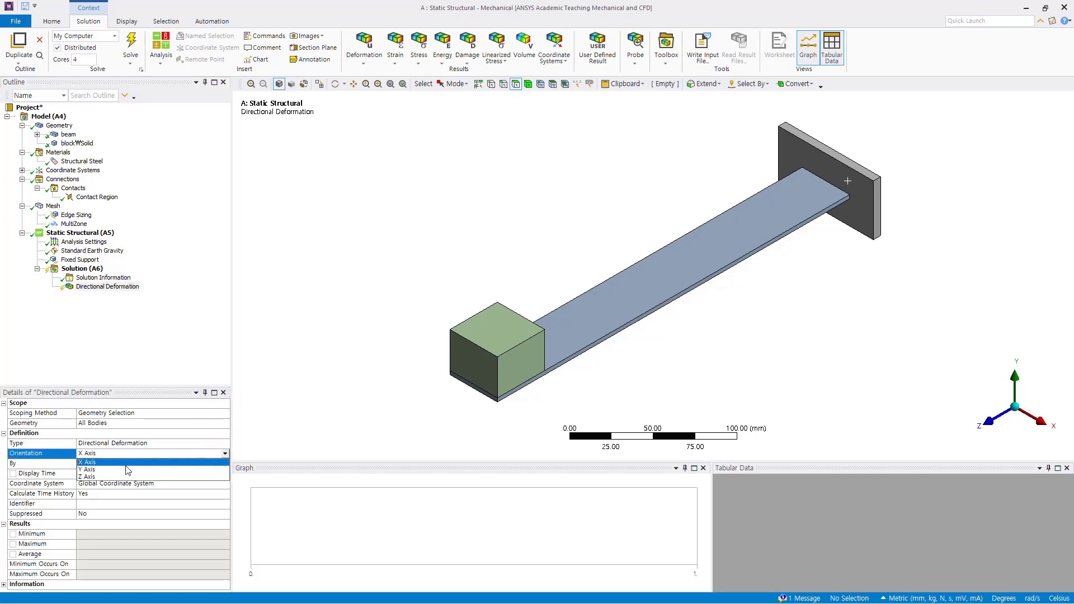
click(89, 473)
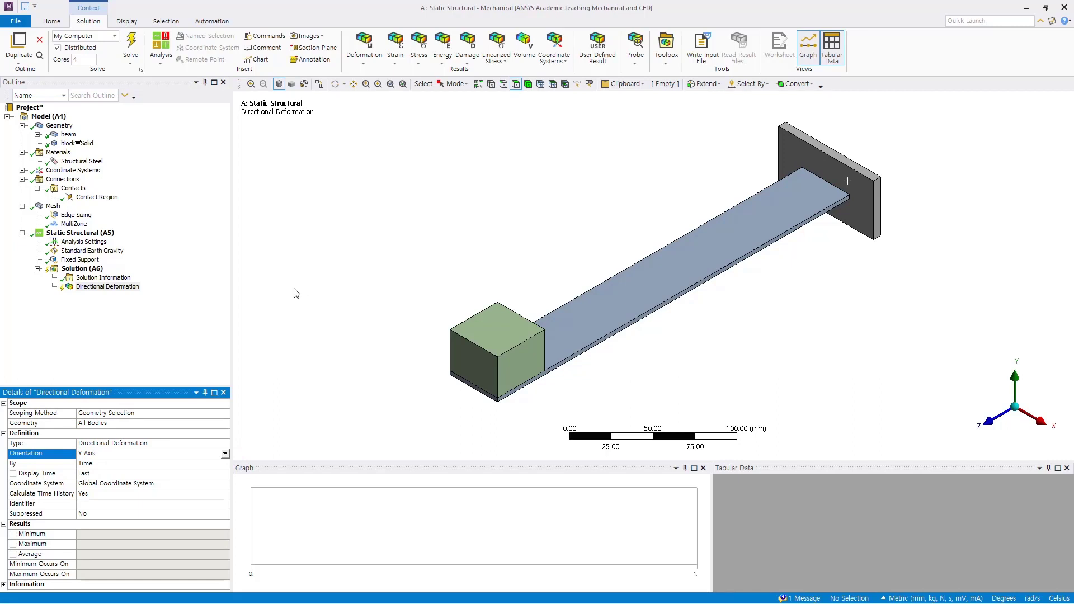
click(419, 53)
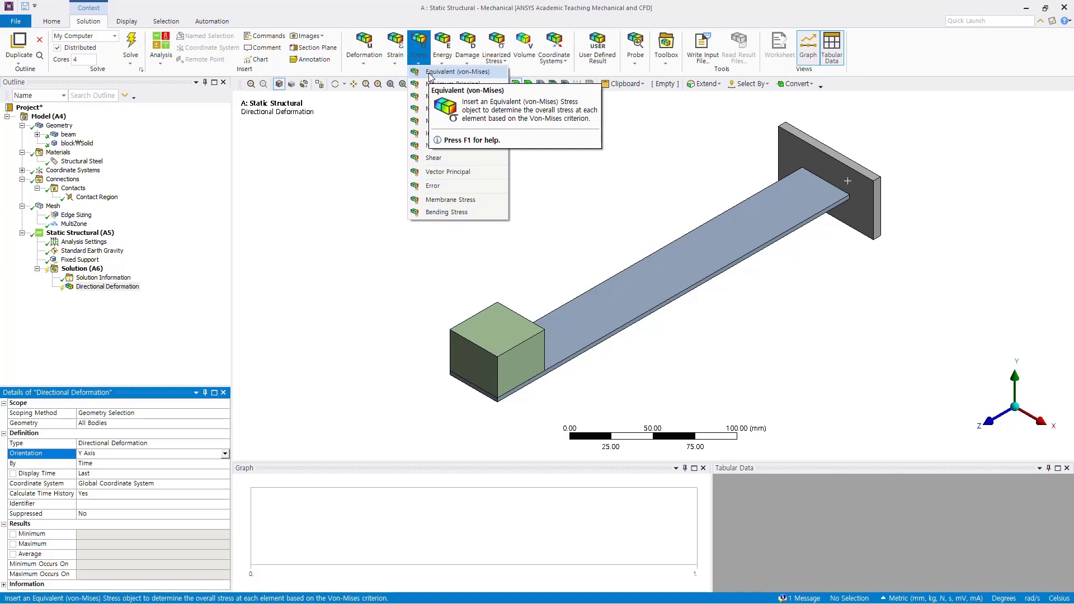
click(430, 71)
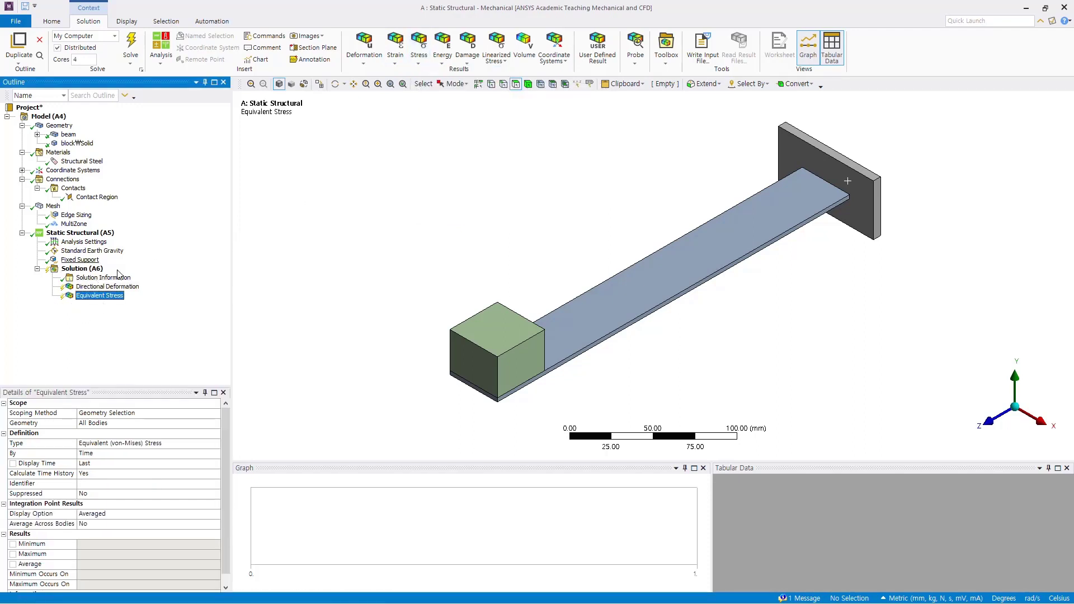
Evaluate all results of the Solution and display the Directional Deformation plot
right_click(90, 269)
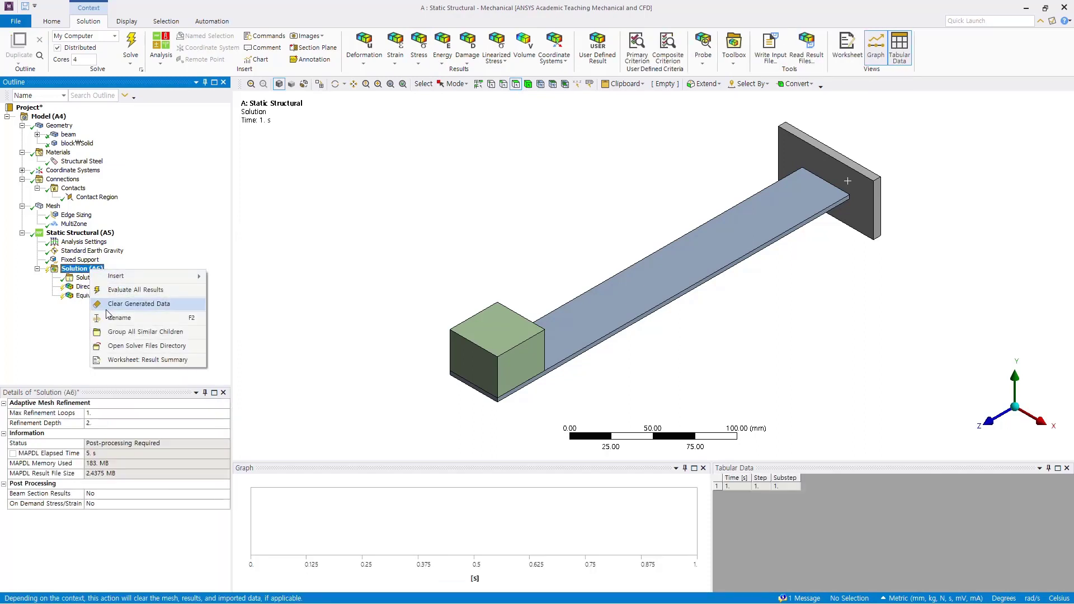
click(139, 292)
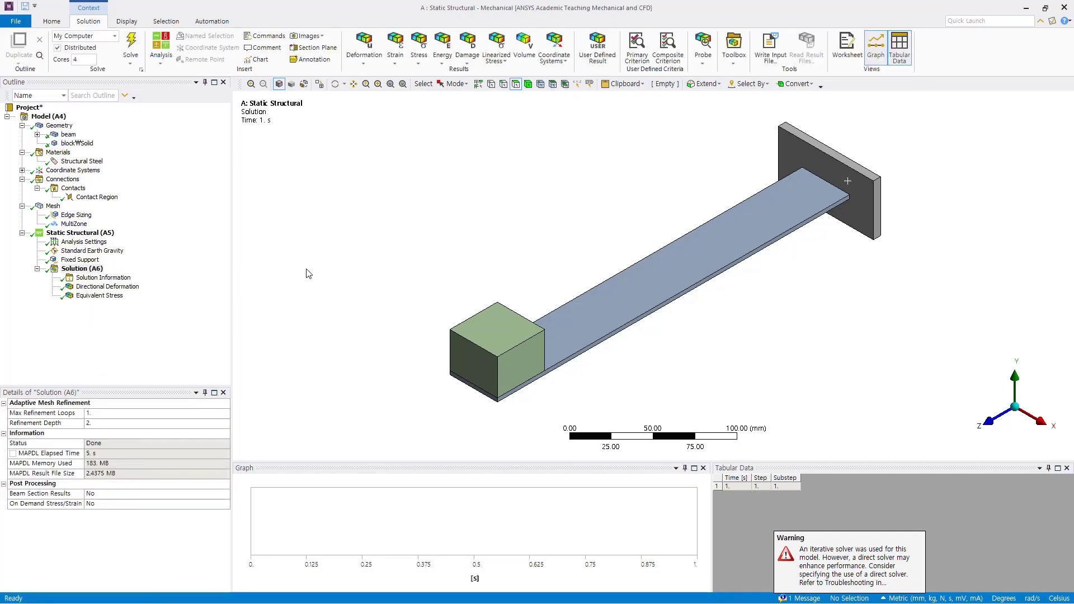
click(103, 287)
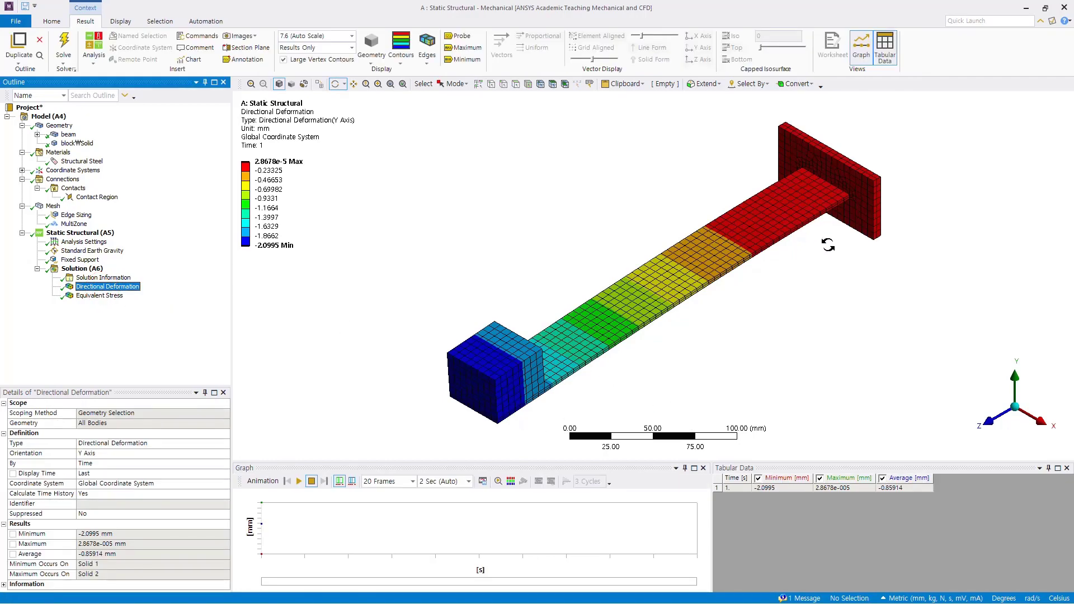
Examine the Directional Deformation plot from the side and in isometric view, and display the Equivalent Stress plot
click(1041, 430)
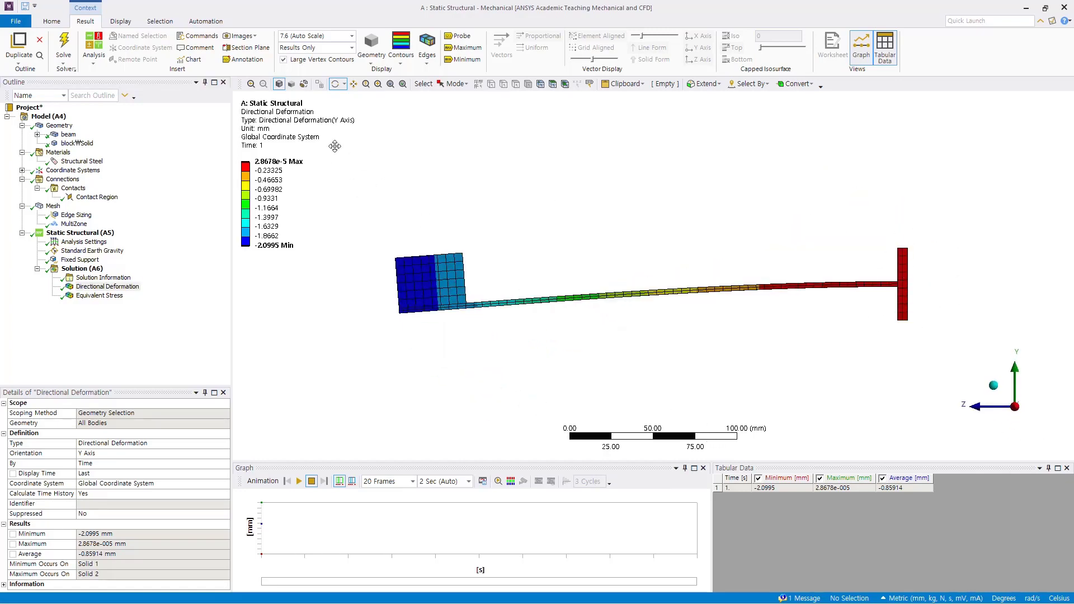
click(272, 171)
click(996, 388)
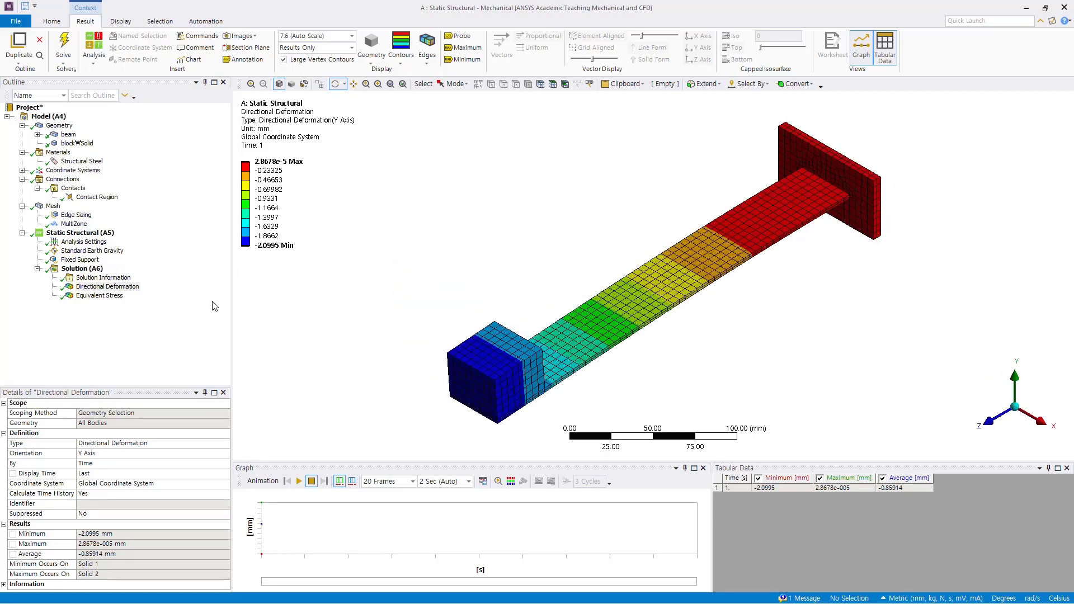
click(99, 296)
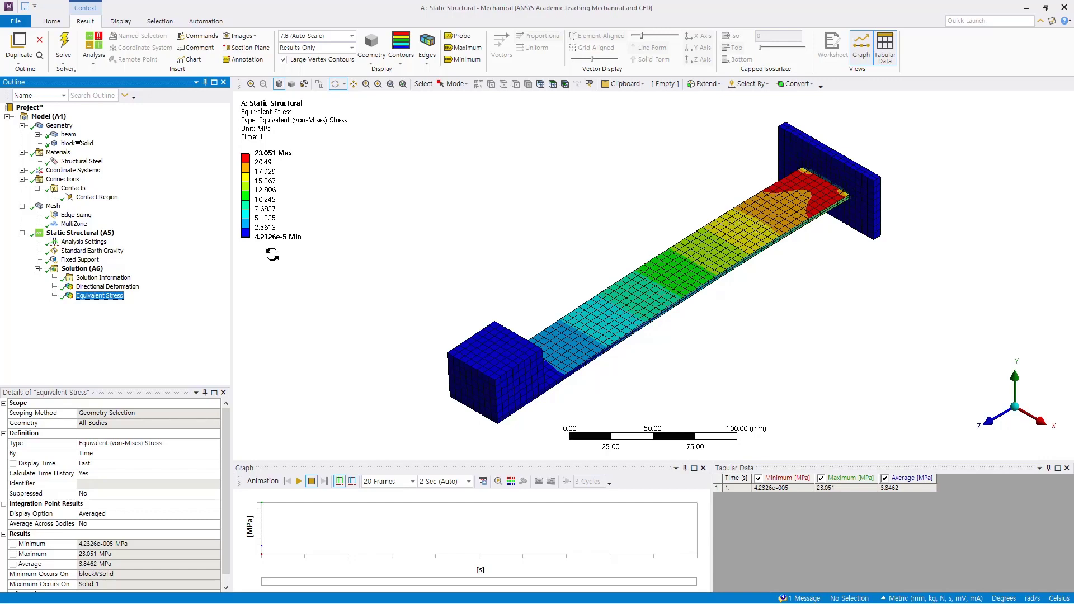
Add a Normal Stress result oriented along the Z Axis to the Static Structural Solution and evaluate all results
click(82, 269)
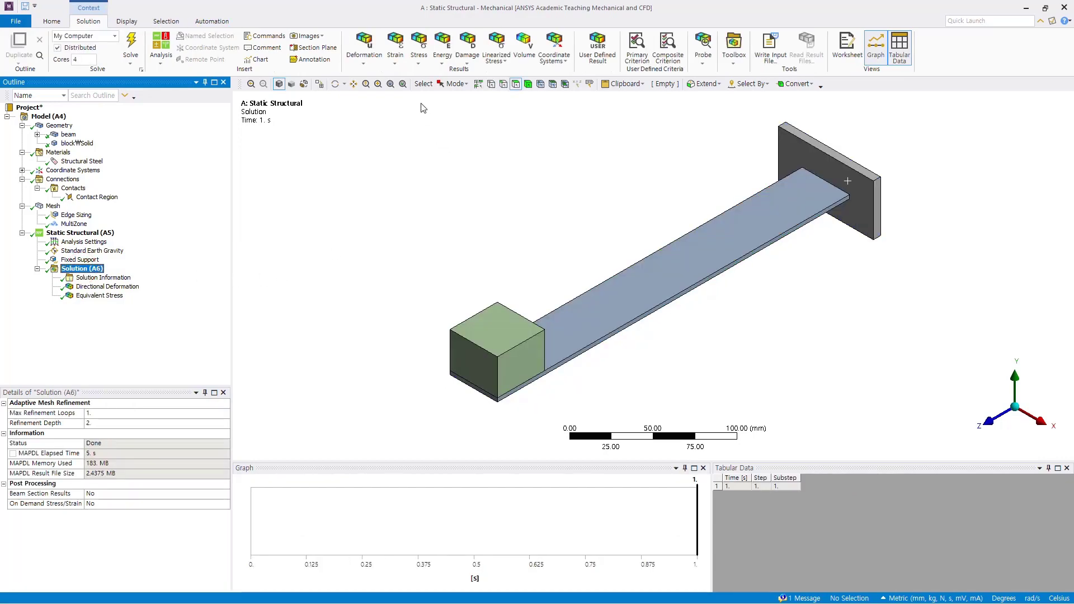
click(423, 66)
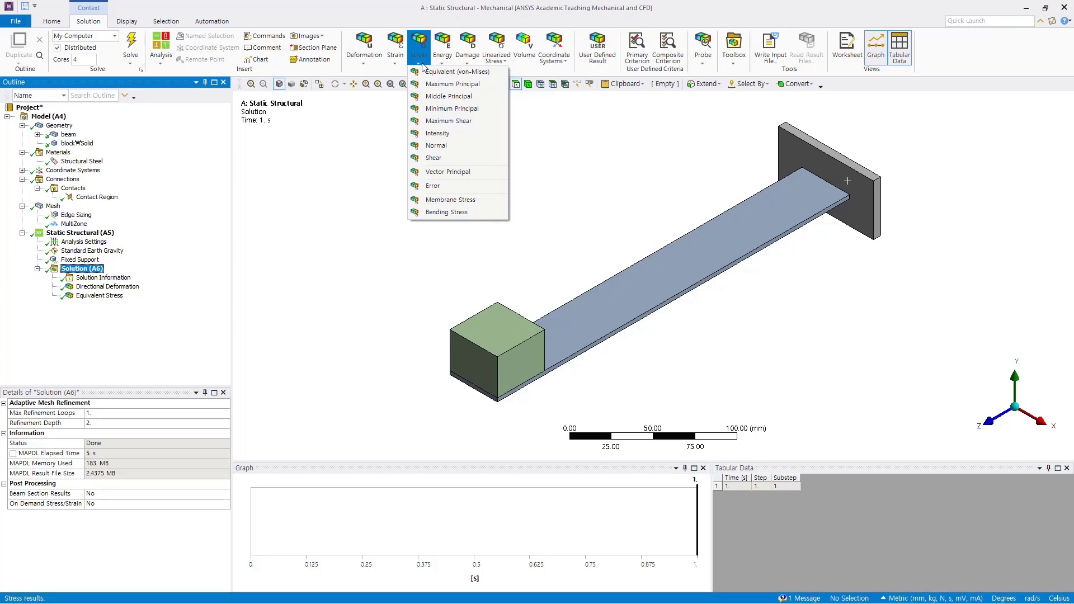
click(439, 146)
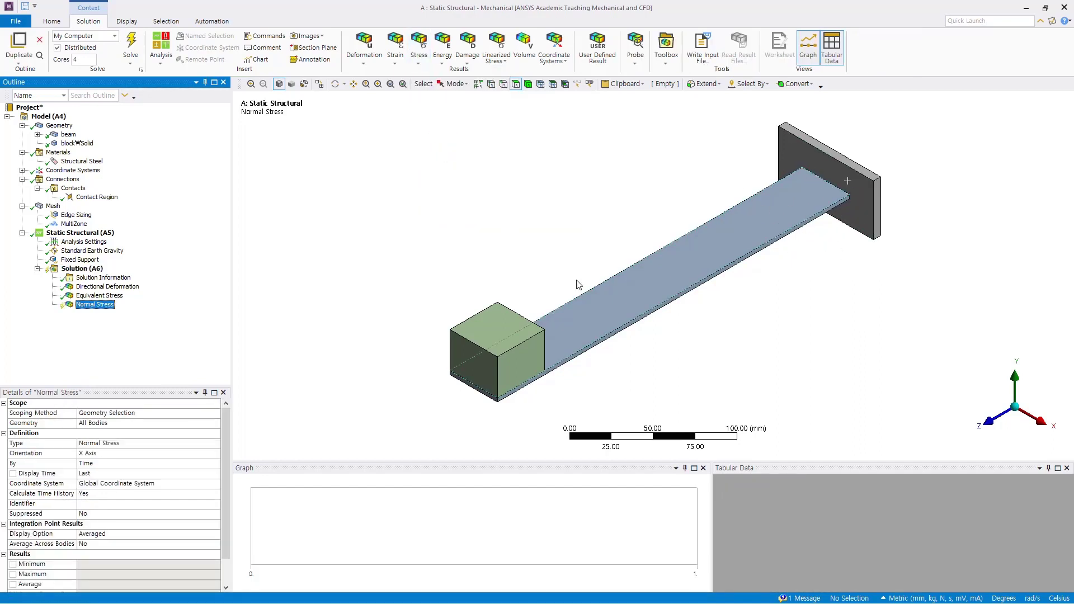
click(214, 453)
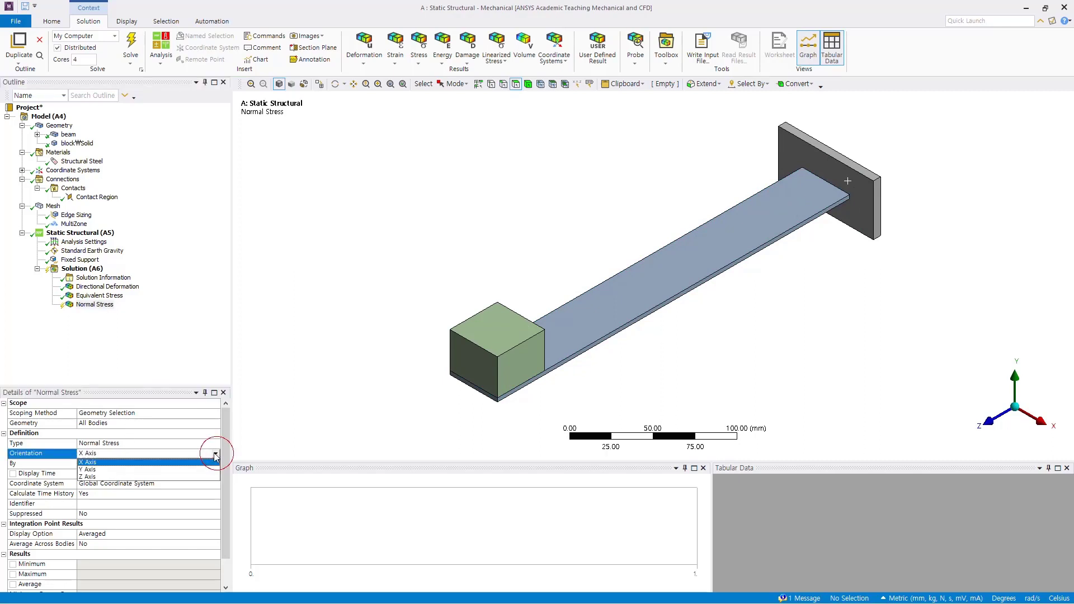
click(85, 477)
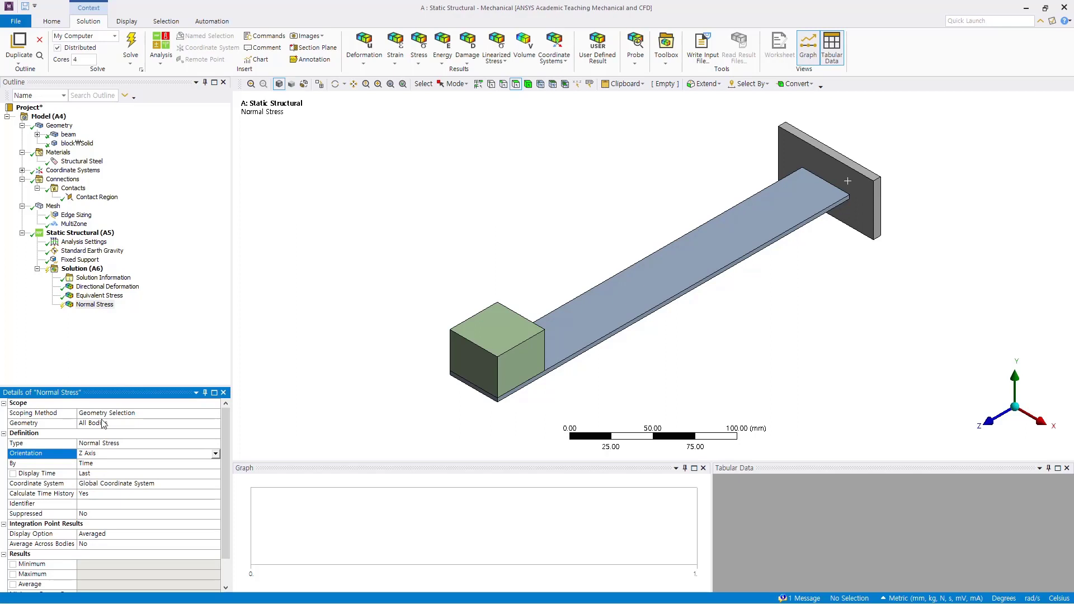
click(106, 307)
right_click(107, 309)
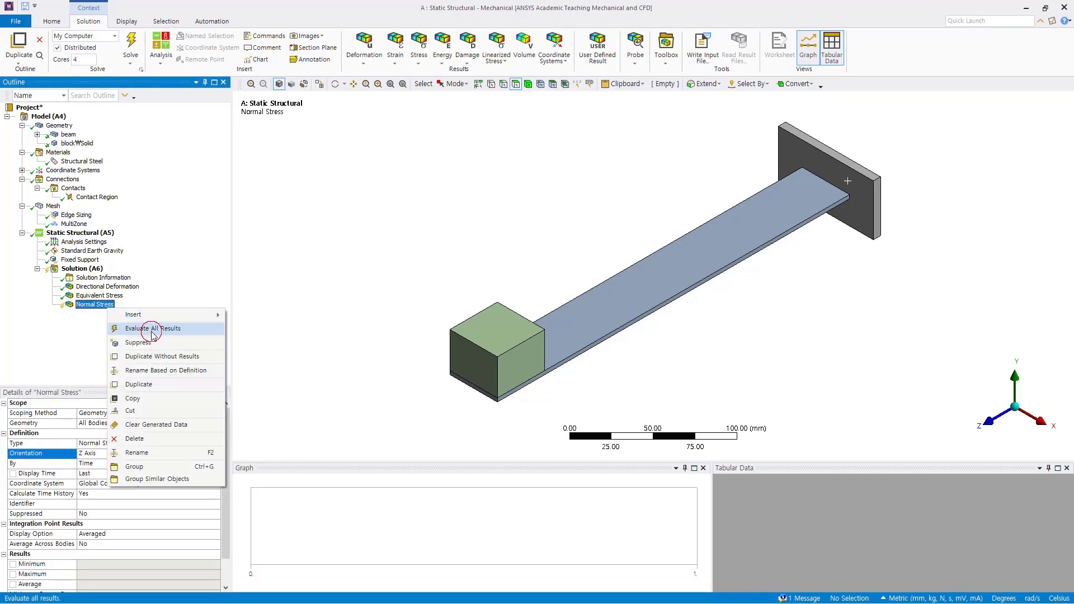
click(152, 332)
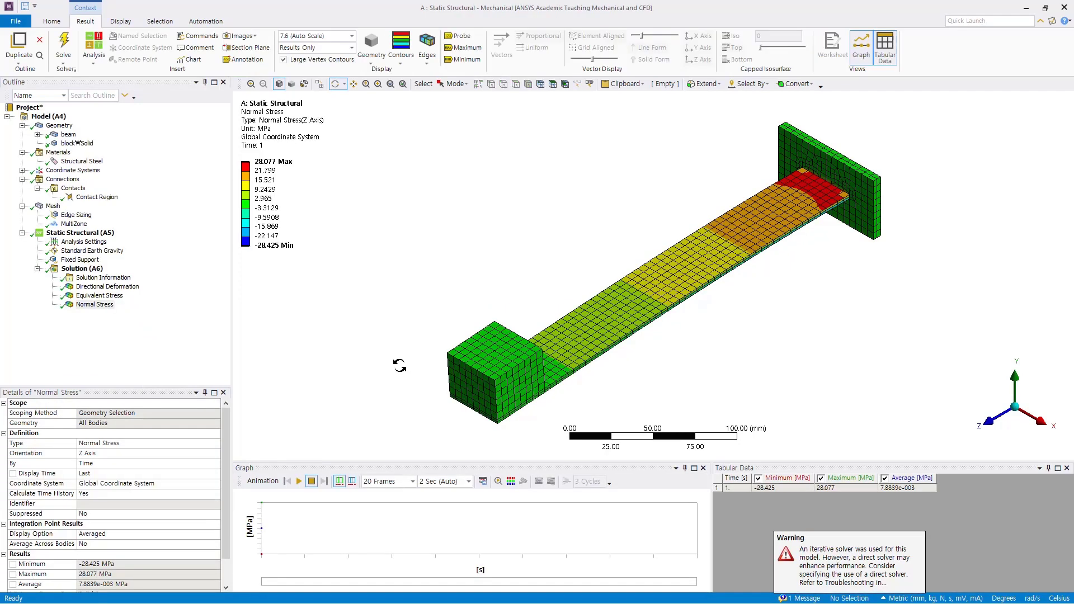
Display the Normal Stress plot without wireframe and inspect the beam from below, from above and in isometric view
click(428, 53)
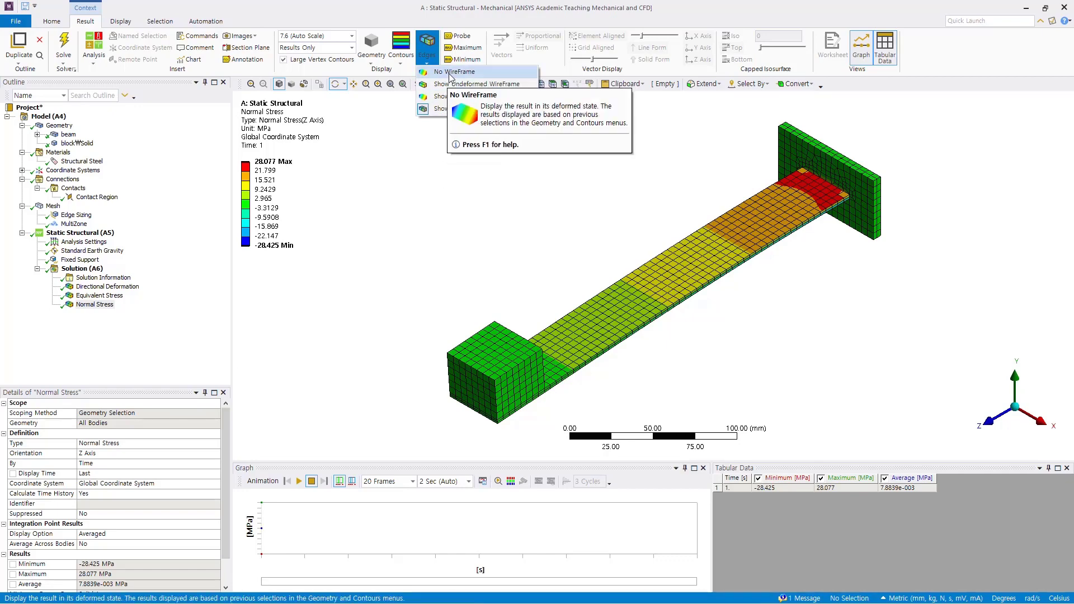
click(451, 73)
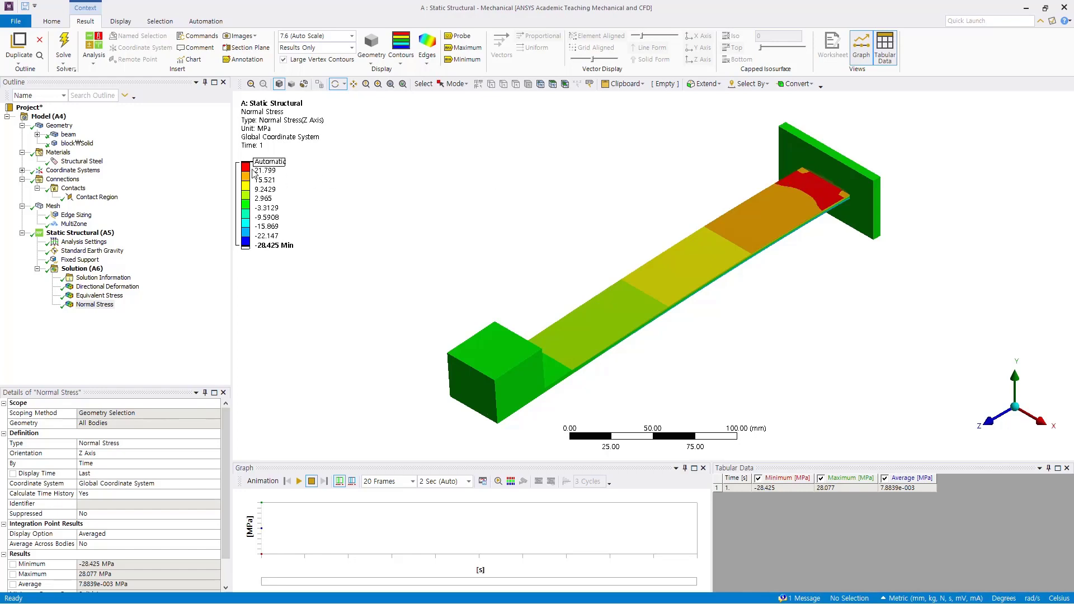
click(280, 171)
drag(794, 350, 764, 279)
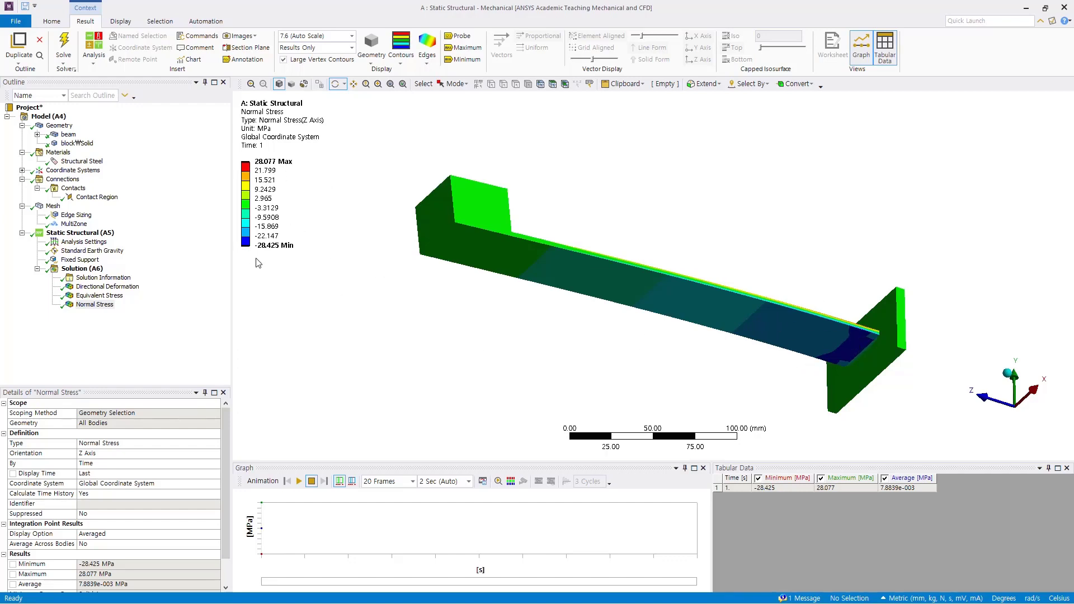
click(1007, 376)
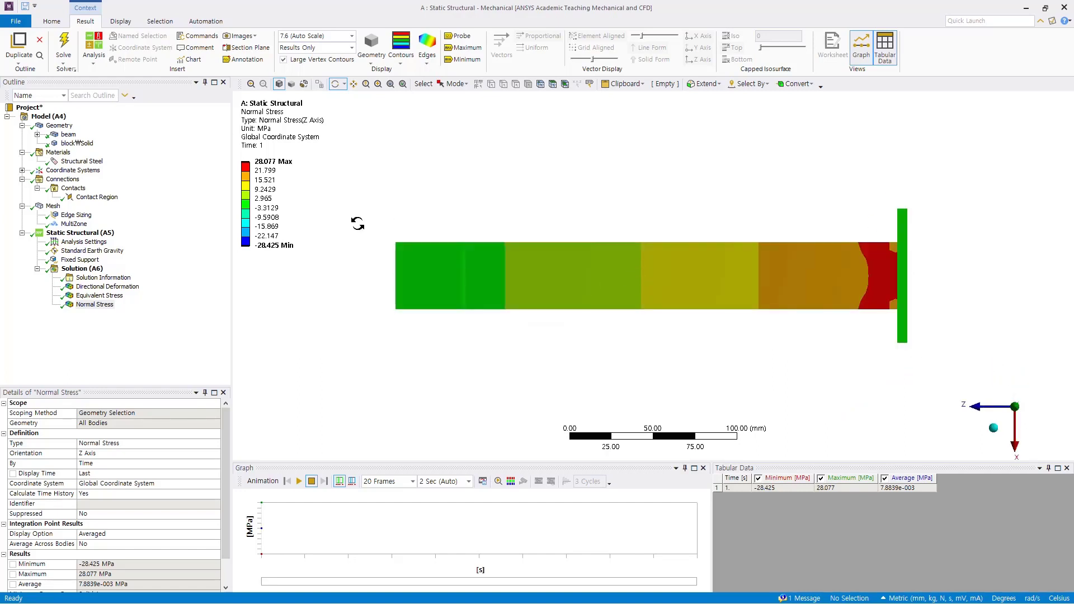
click(994, 428)
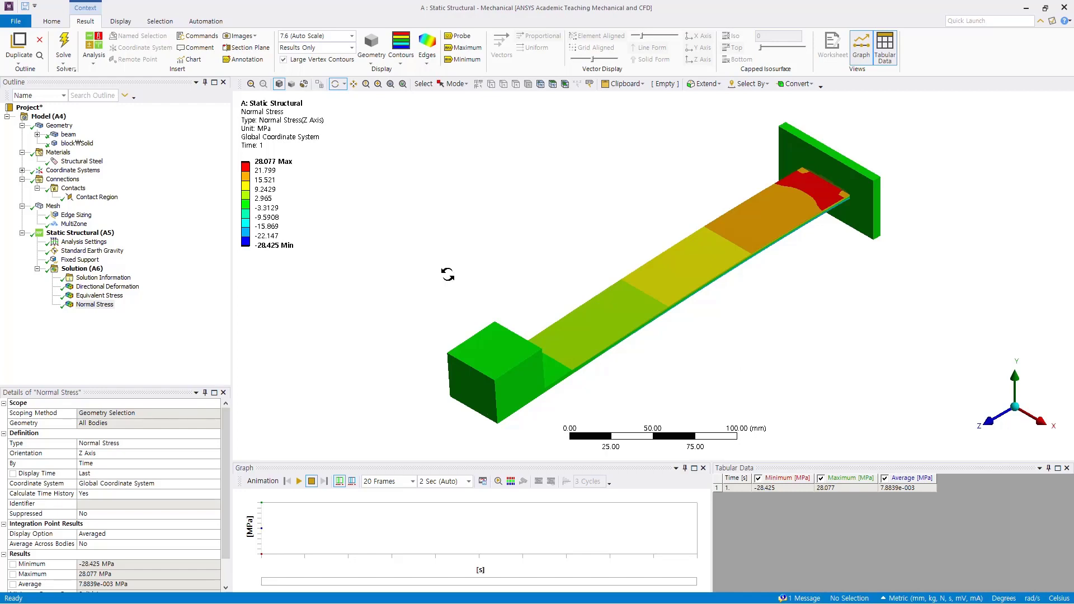
Switch to Workbench and add a Modal system that shares the Engineering Data, Geometry and Model of the Static Structural system
key(alt+Tab)
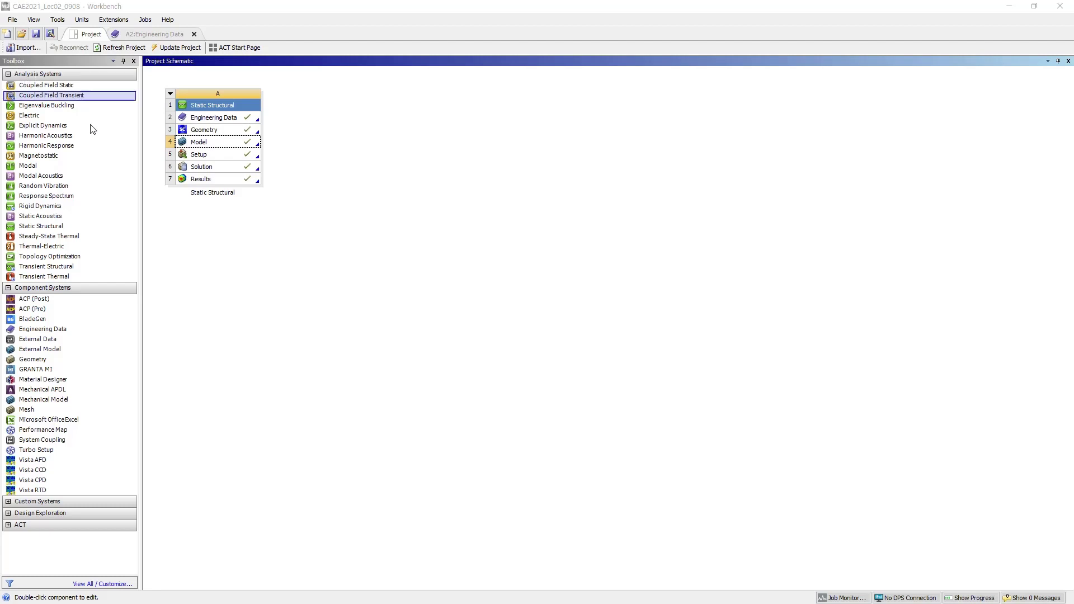
drag(30, 171, 30, 171)
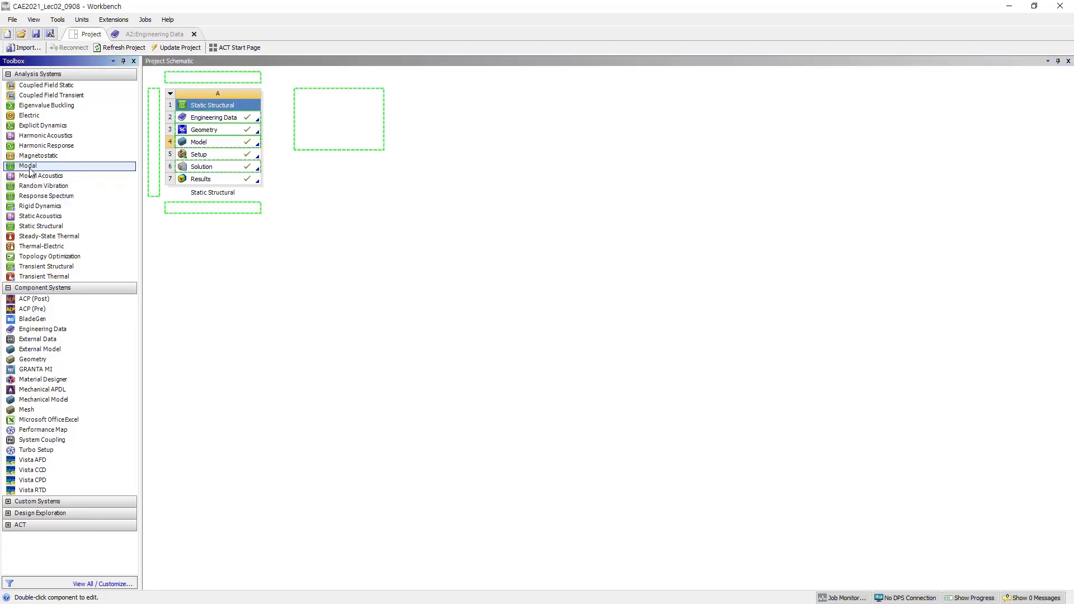
drag(30, 171, 222, 144)
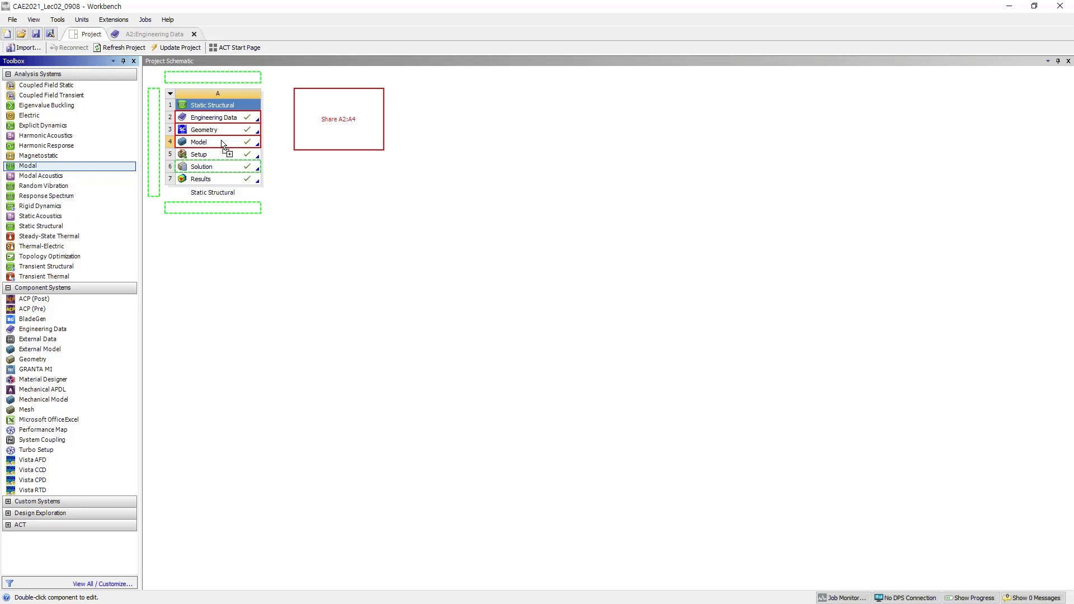
drag(221, 144, 241, 140)
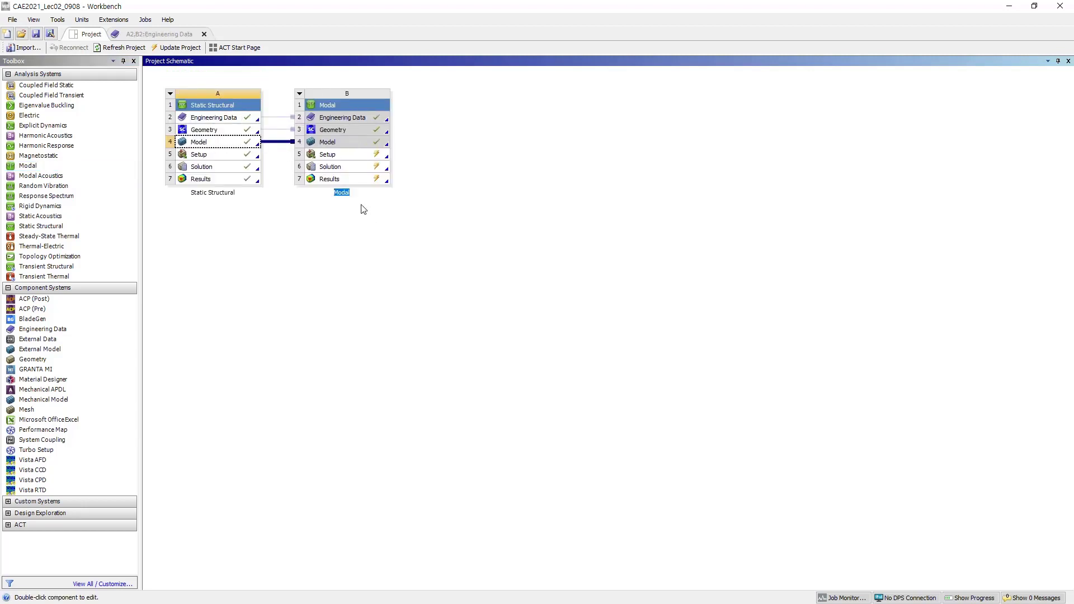
click(397, 251)
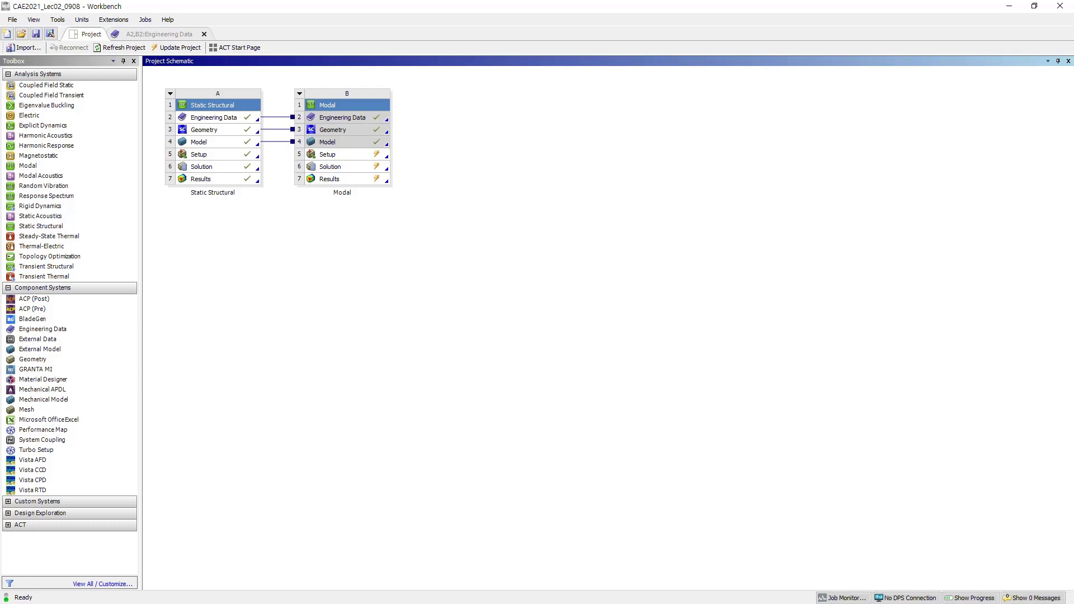
Switch back to Mechanical and copy the Fixed Support from Static Structural (A5) into the Modal (B5) analysis
key(alt+Tab)
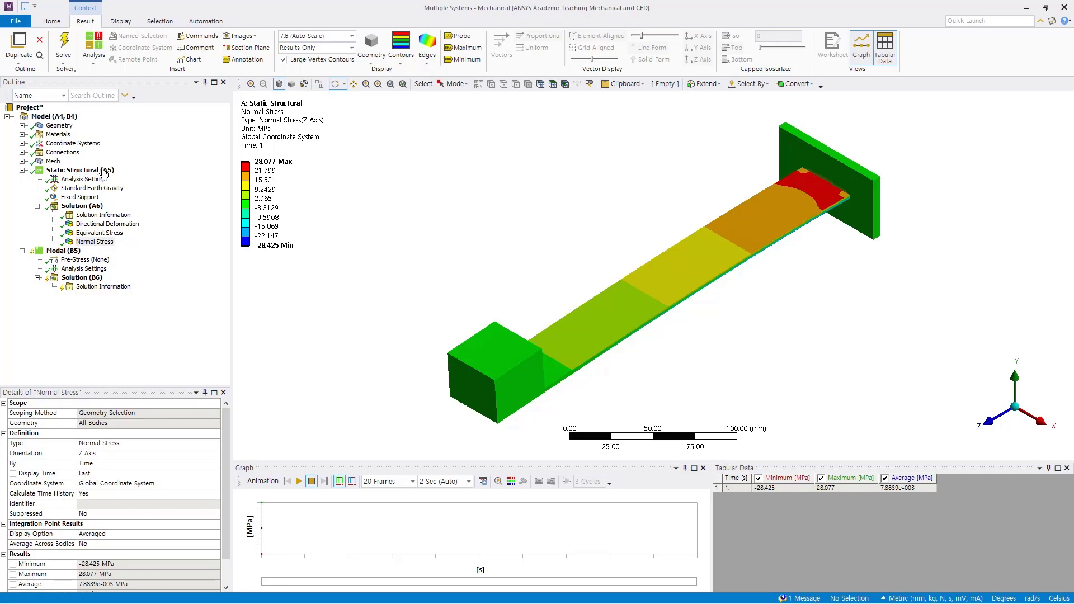
click(60, 252)
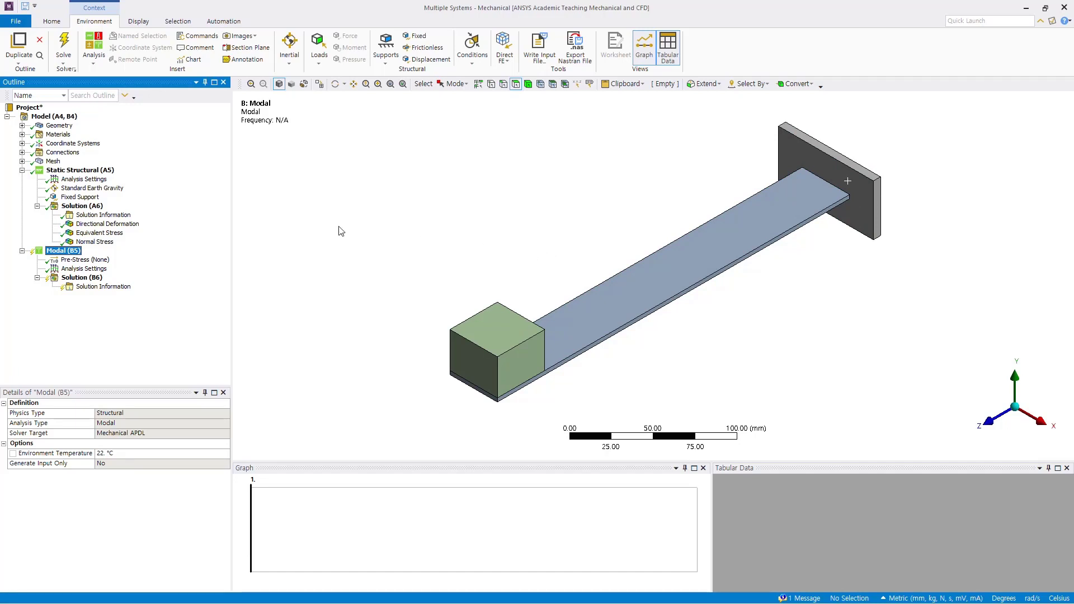
click(81, 197)
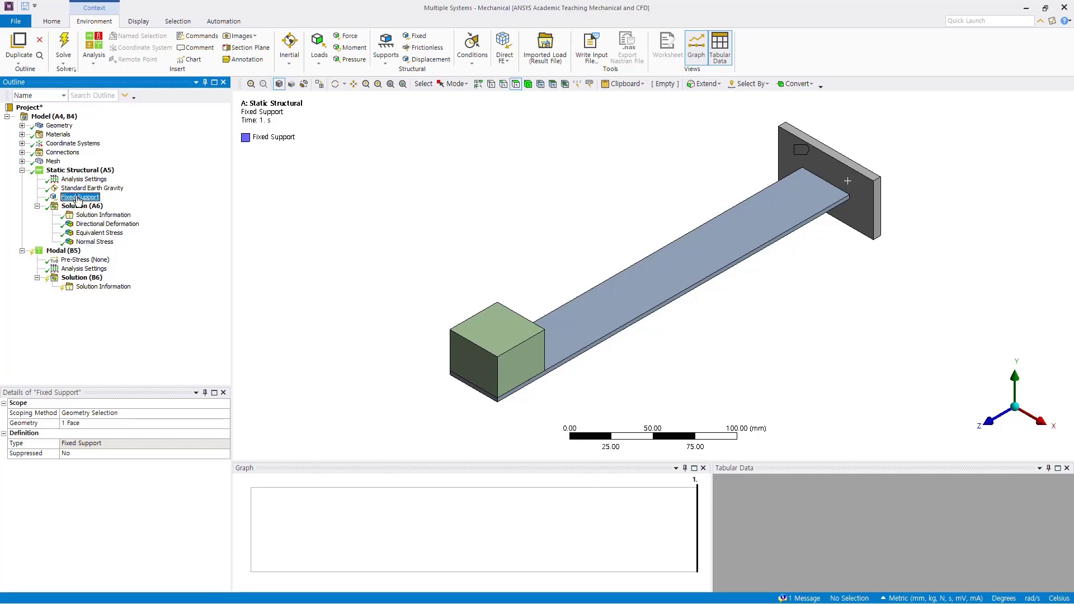
drag(78, 200, 67, 253)
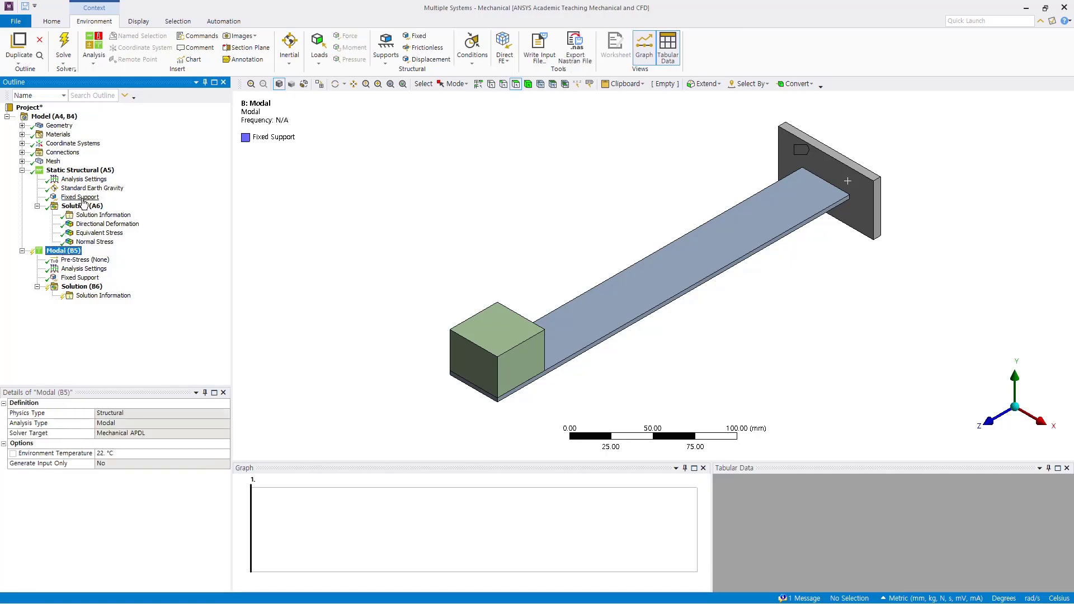
click(80, 277)
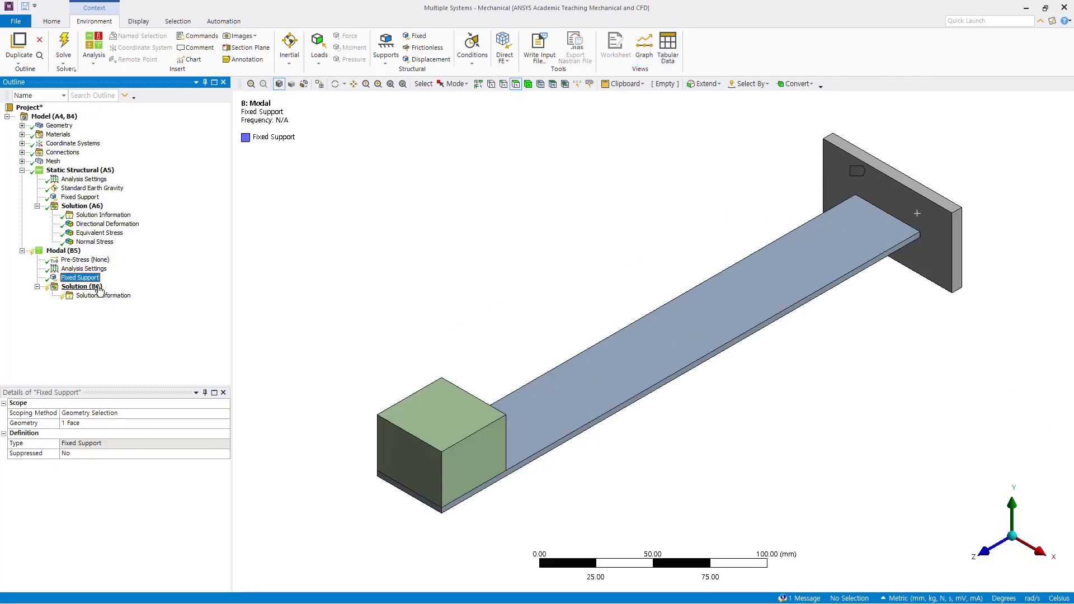
middle_drag(875, 271, 875, 148)
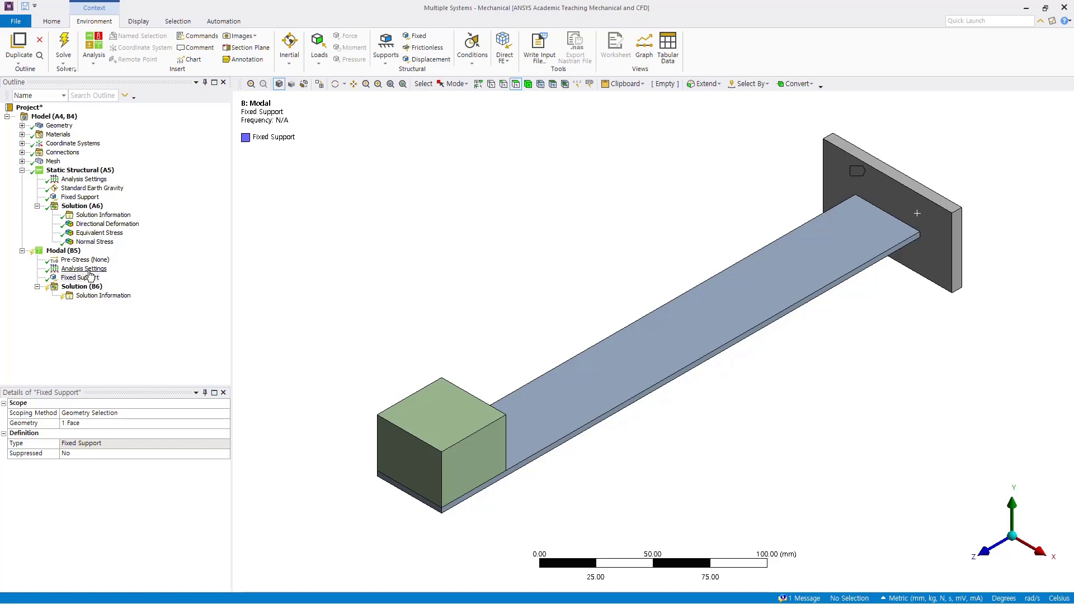
Set Max Modes to Find to 4 in the Analysis Settings of the Modal analysis
click(60, 252)
click(83, 268)
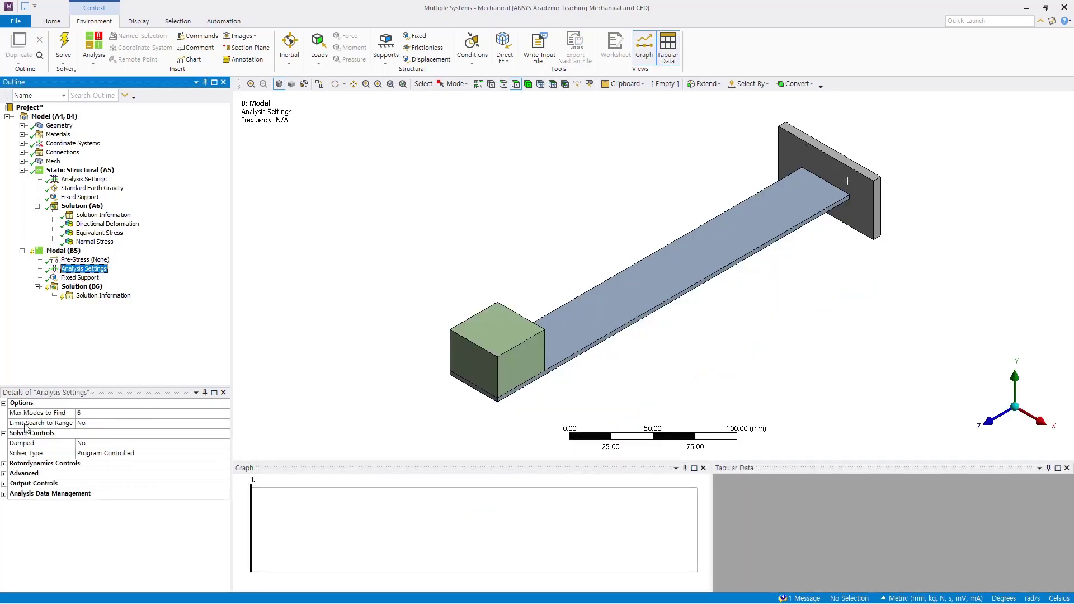
click(81, 414)
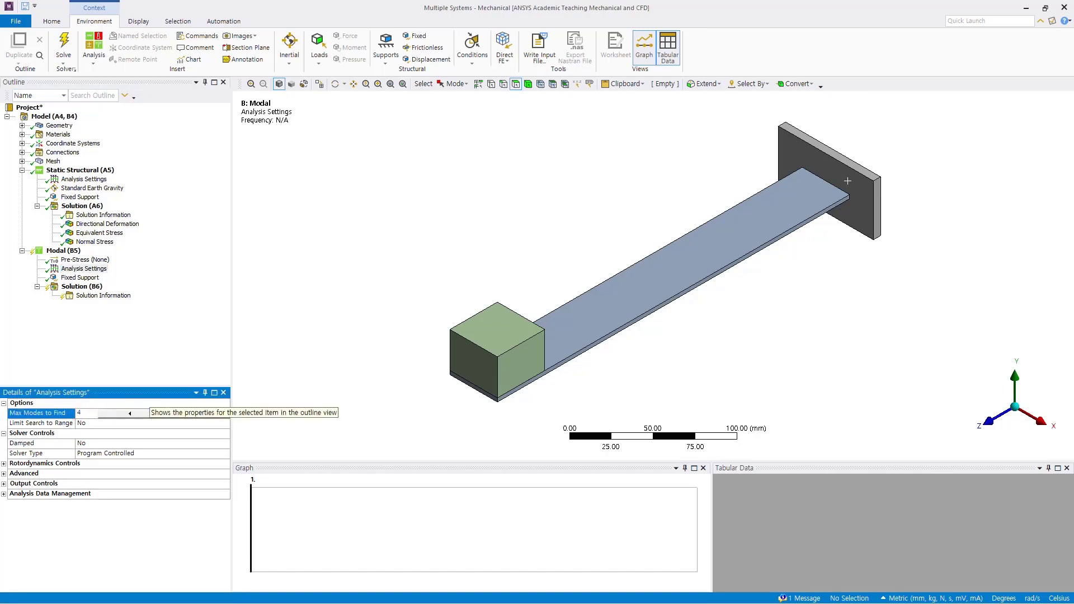
key(Return)
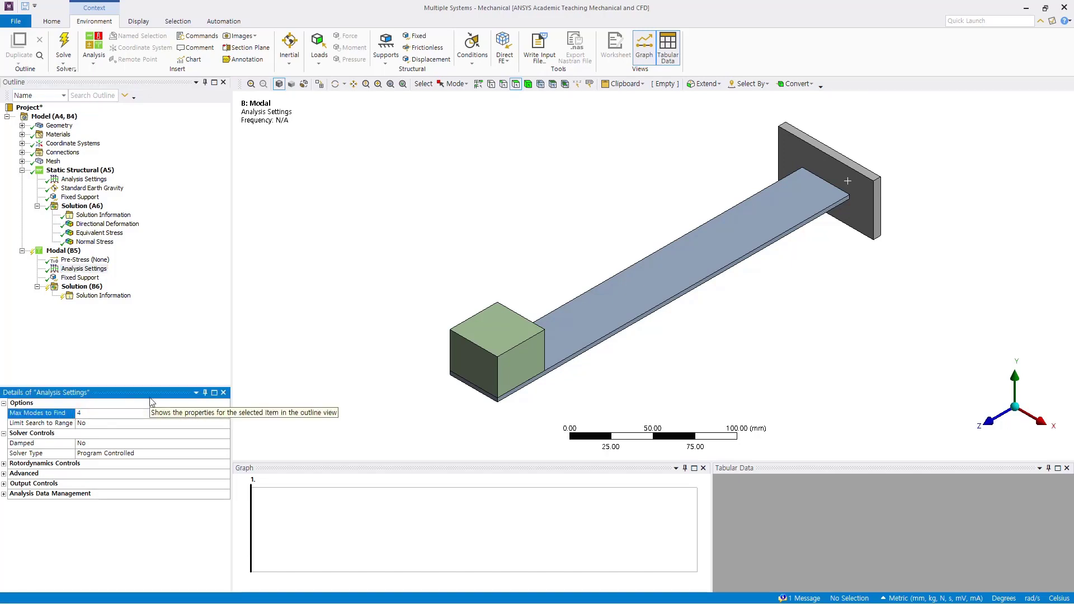
Solve the Modal (B5) analysis
click(66, 251)
right_click(73, 251)
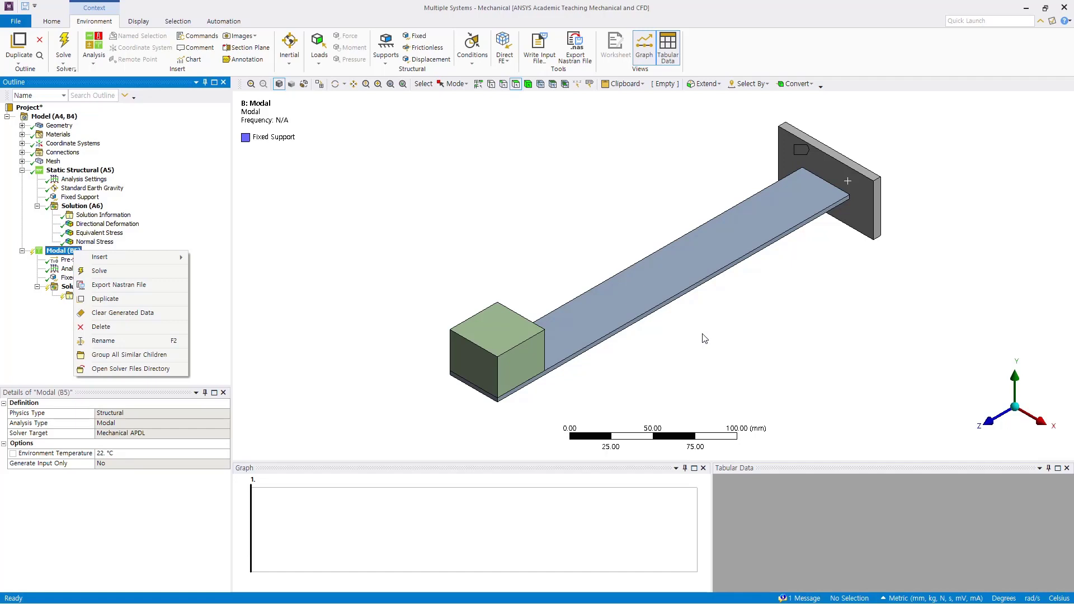
click(57, 252)
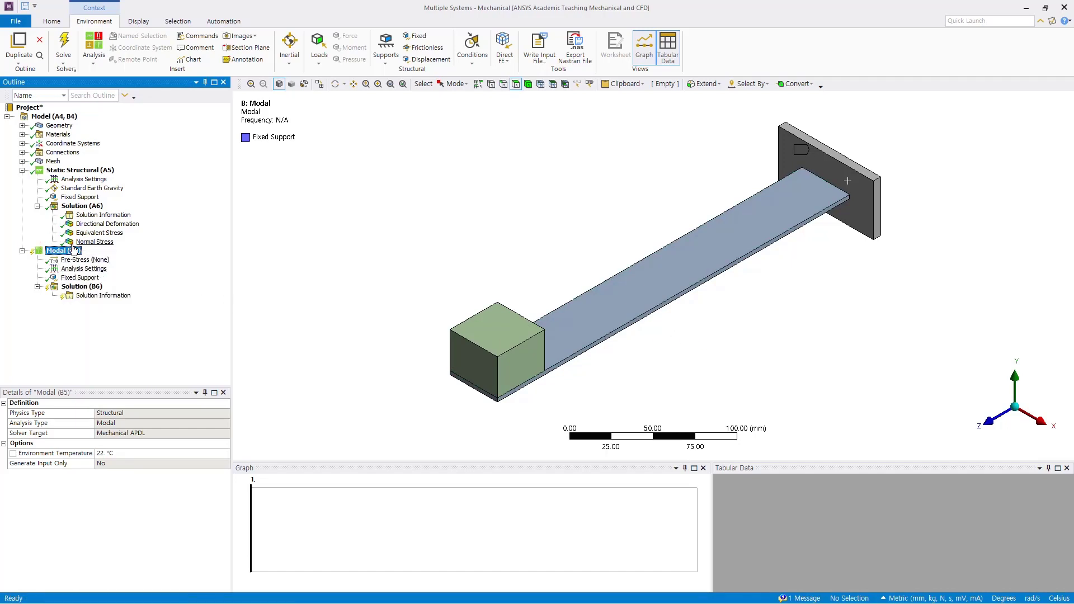
right_click(74, 251)
click(104, 273)
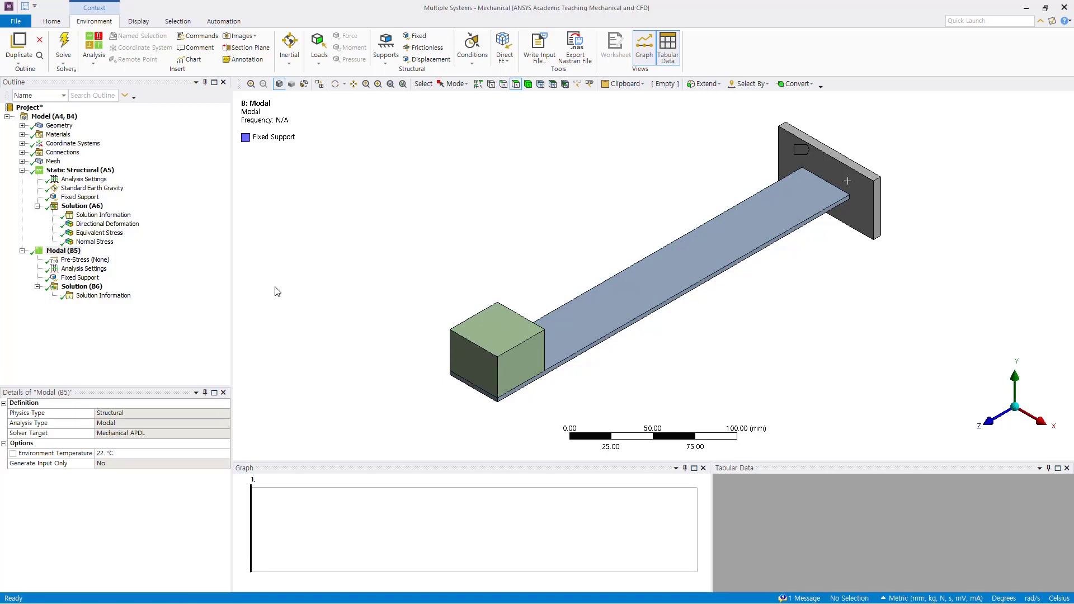
Create mode shape results for all four frequencies in the Modal Solution (B6) and evaluate them
click(92, 289)
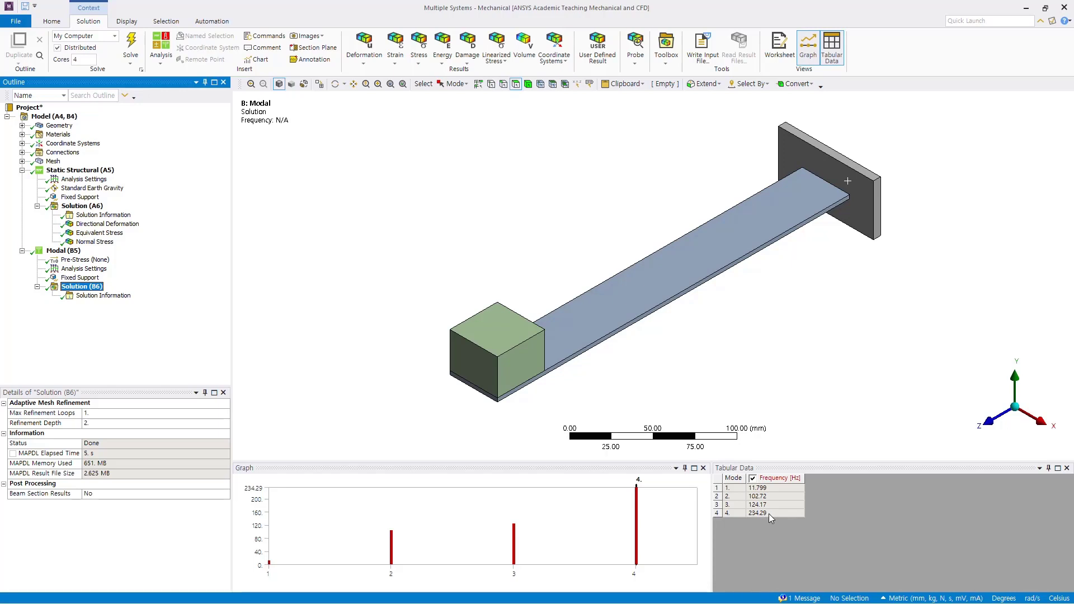
click(780, 479)
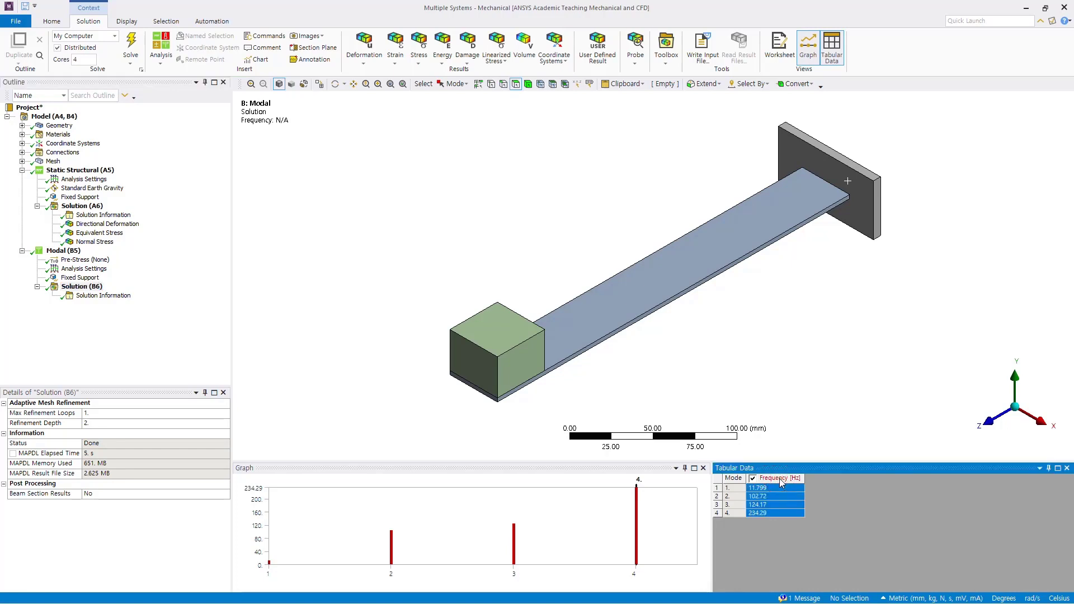
right_click(781, 482)
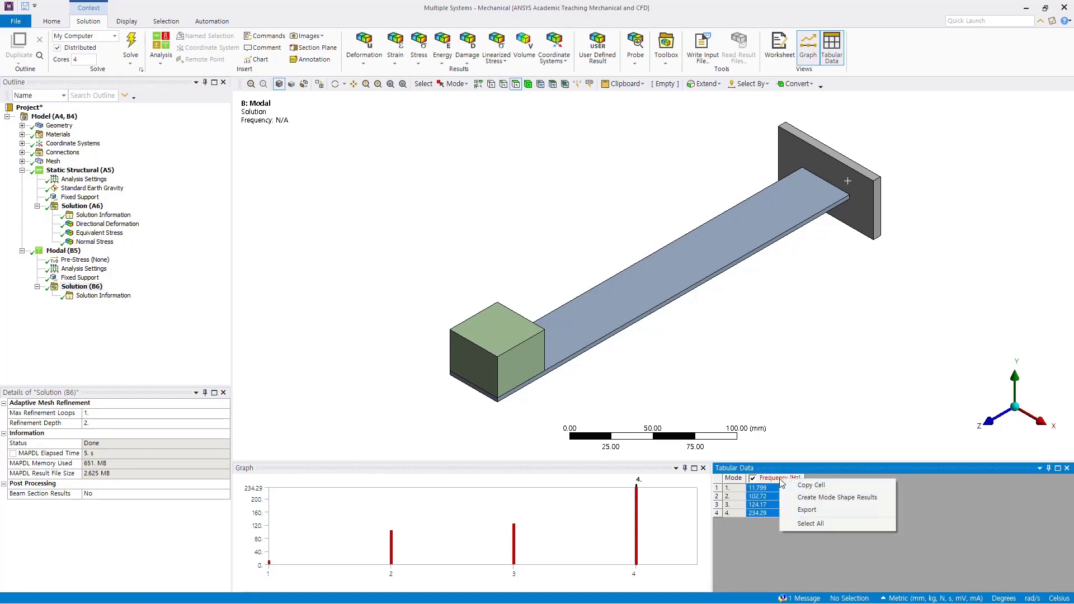
click(828, 497)
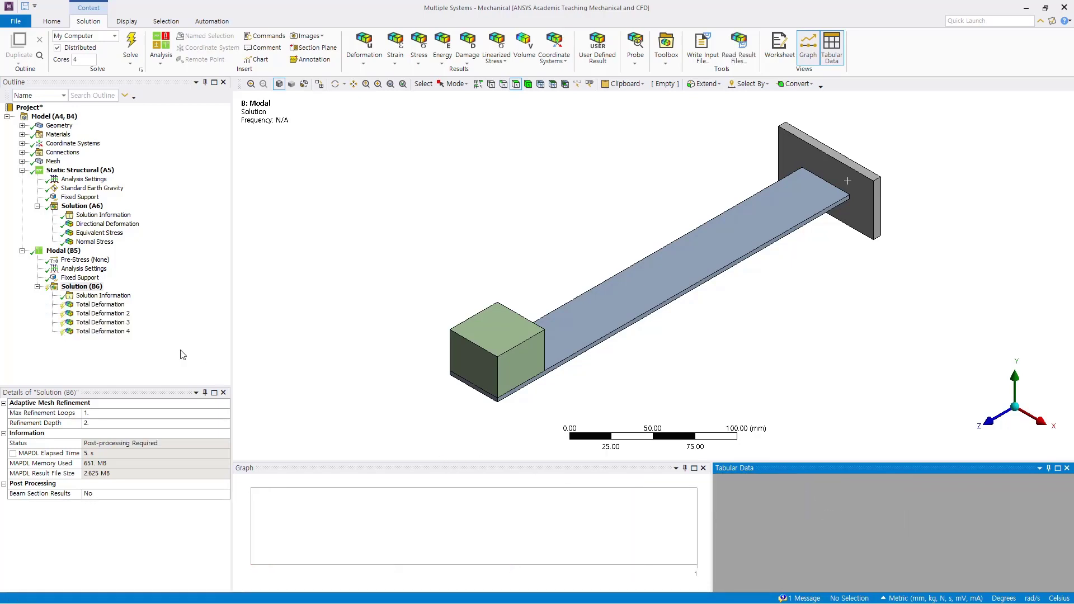
right_click(79, 286)
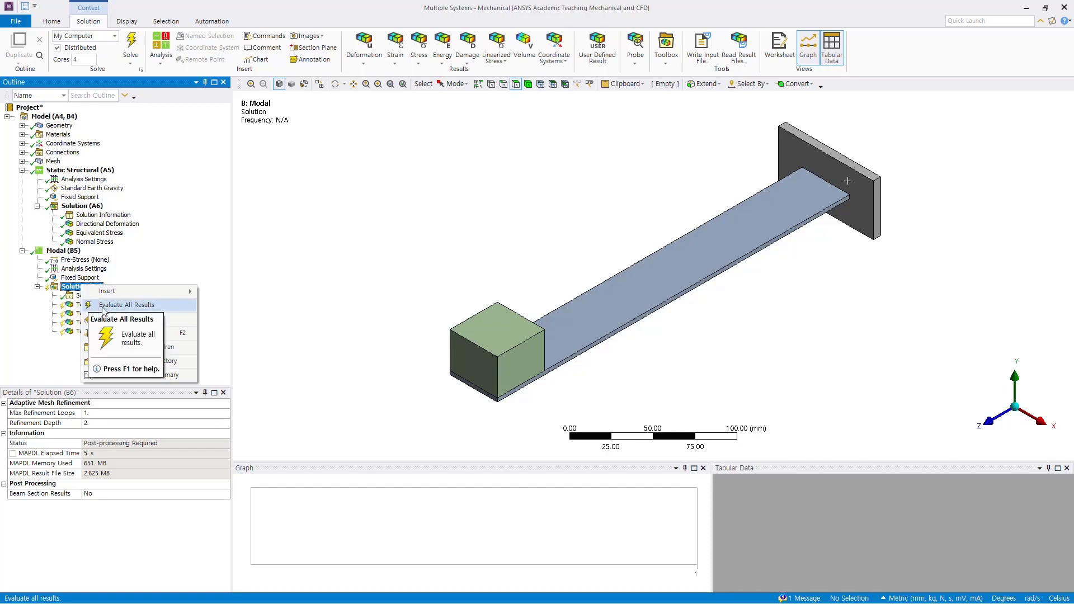
click(102, 306)
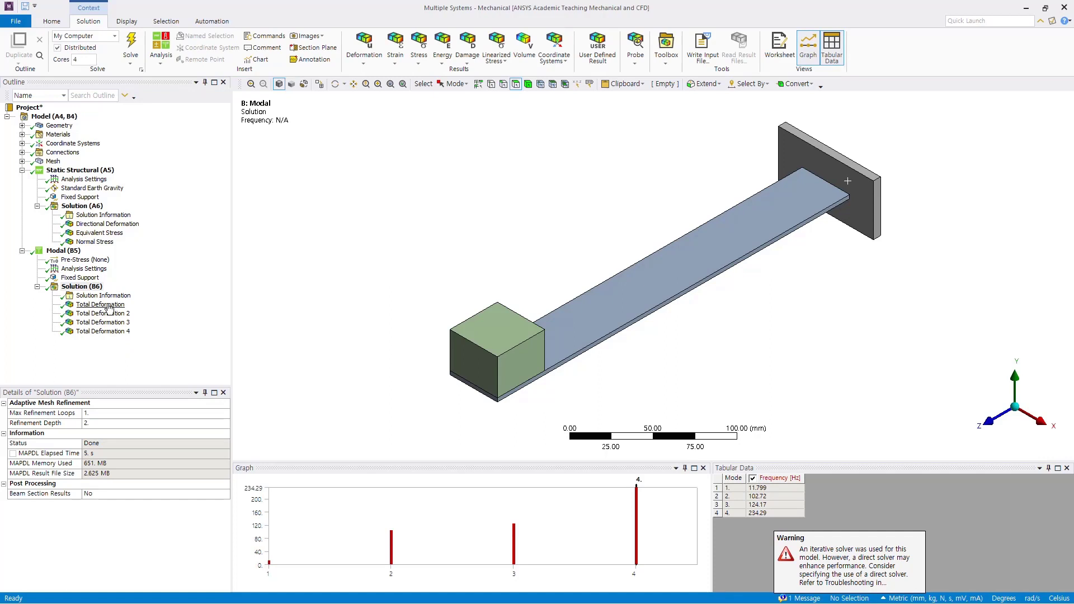
Play the animations of the first two mode shapes, Total Deformation and Total Deformation 2, stopping each after viewing
click(101, 305)
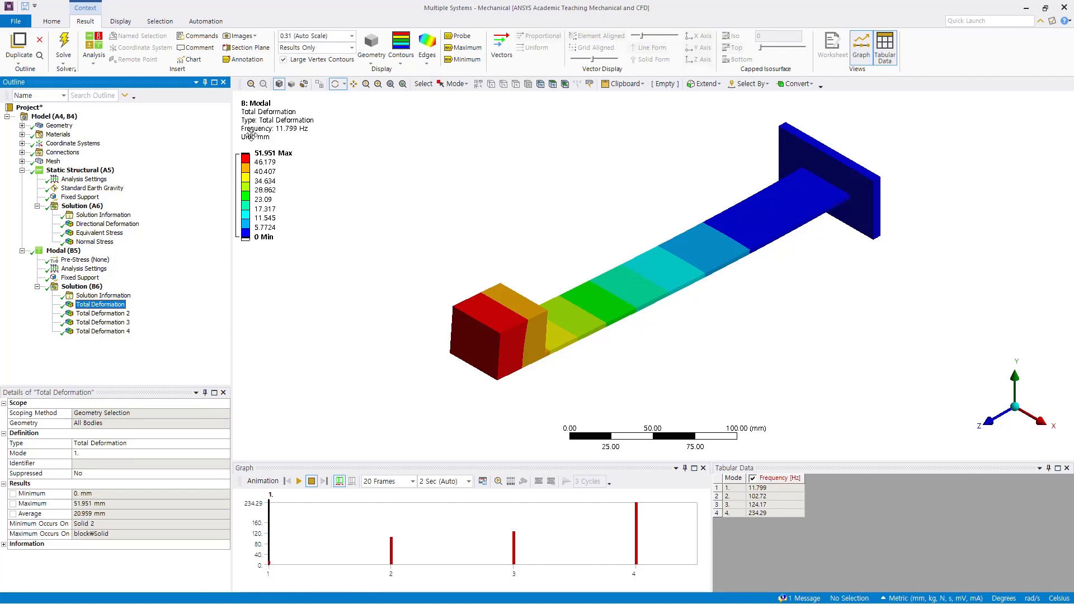
click(278, 154)
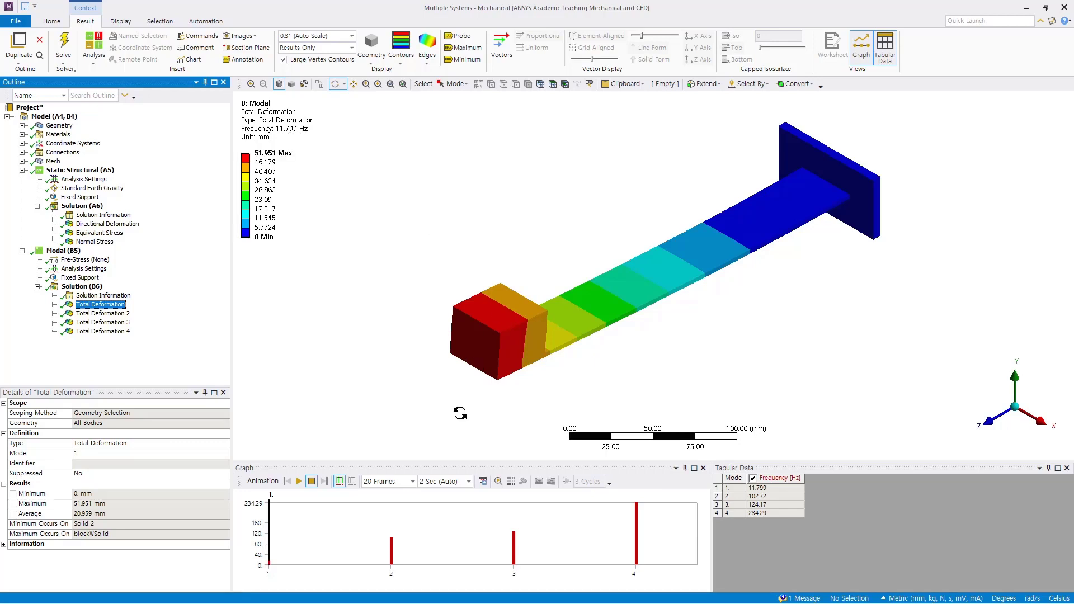
click(299, 482)
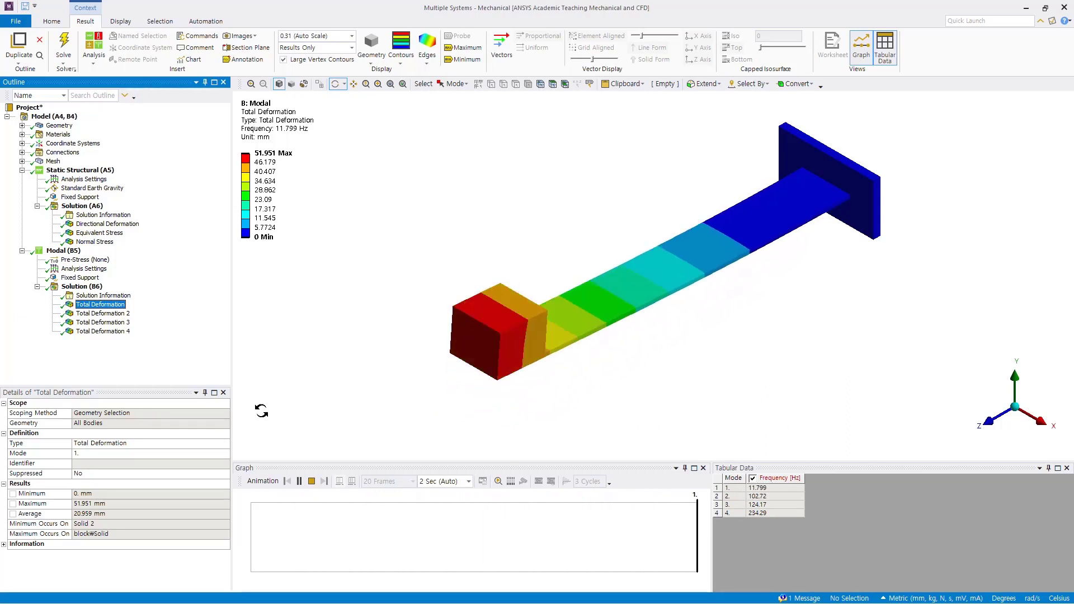
click(311, 481)
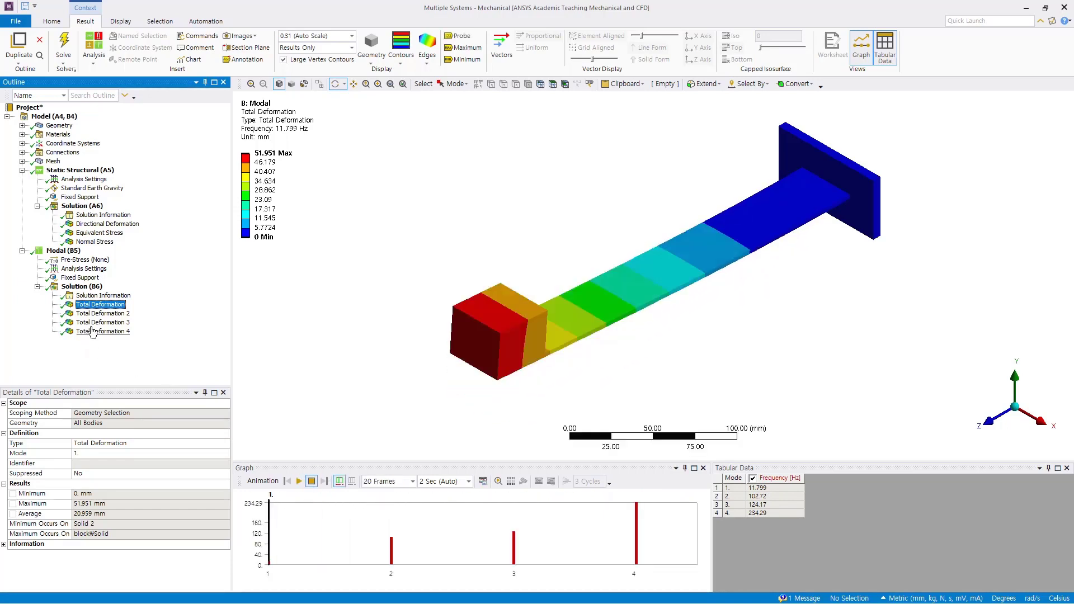
click(103, 313)
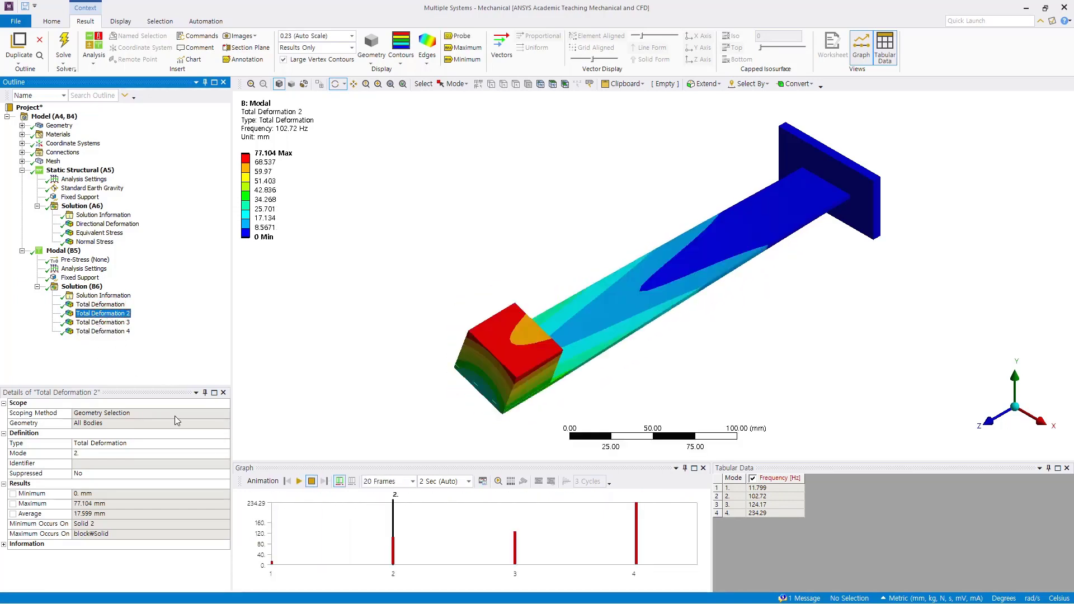
click(300, 482)
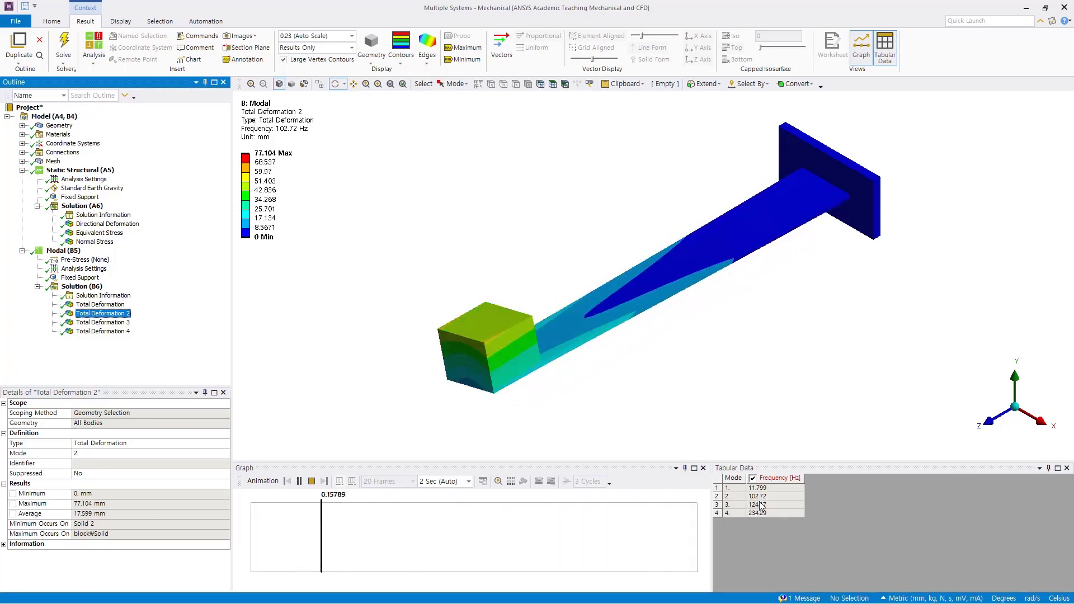
click(311, 482)
Animate the third and fourth mode shapes, Total Deformation 3 and 4, and return to the first mode's Total Deformation result
click(107, 323)
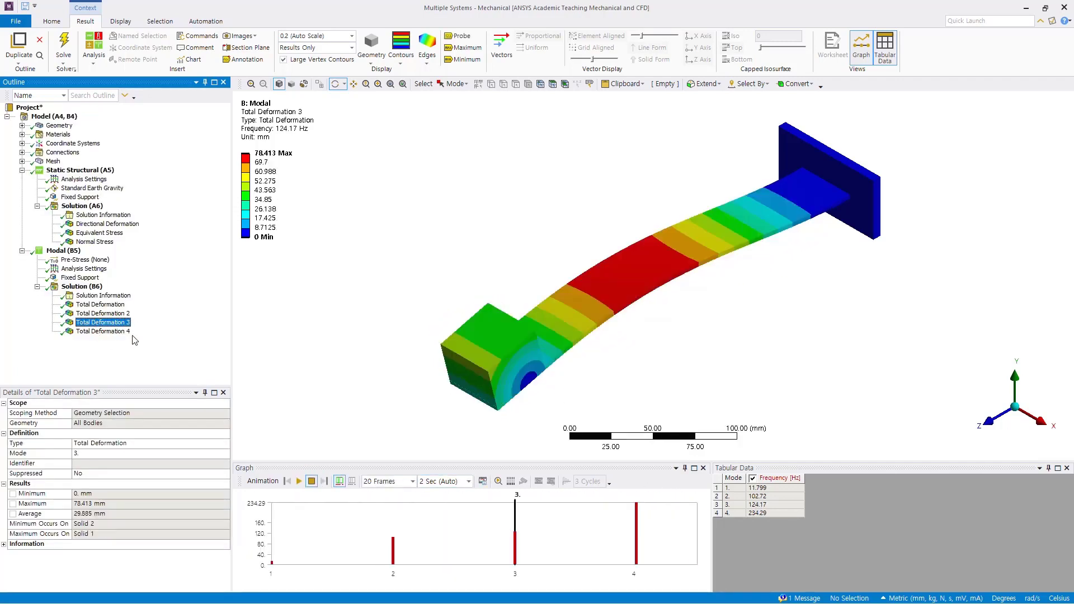
click(298, 481)
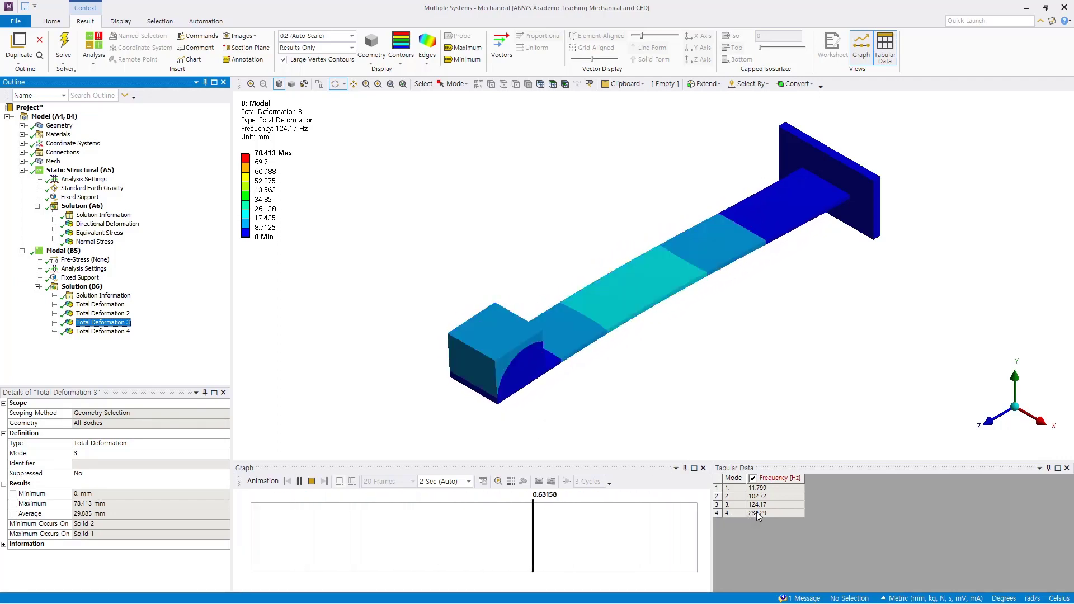
click(311, 481)
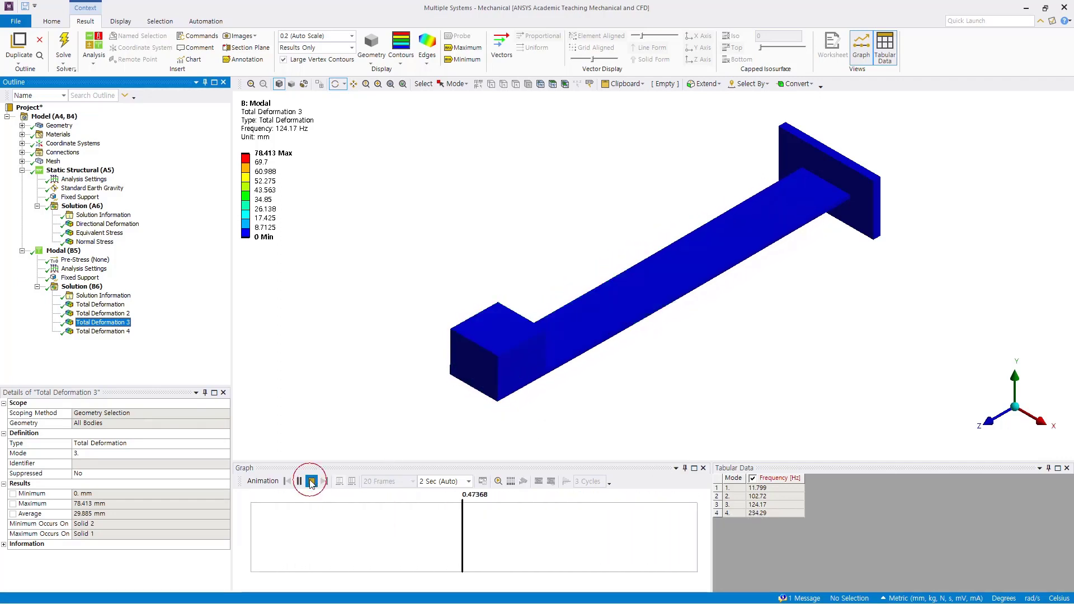
click(102, 331)
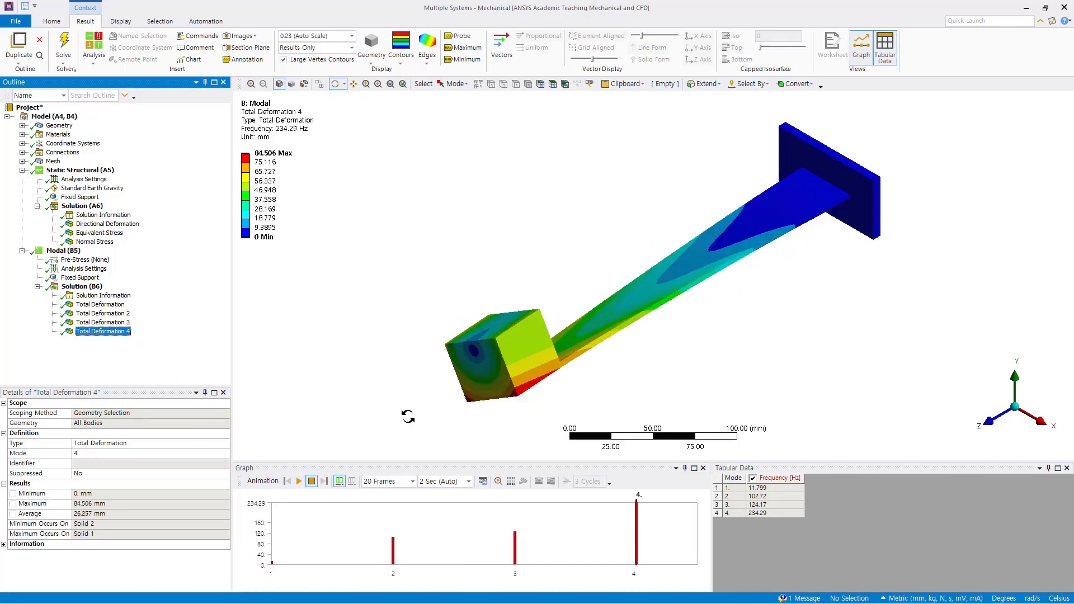
click(299, 482)
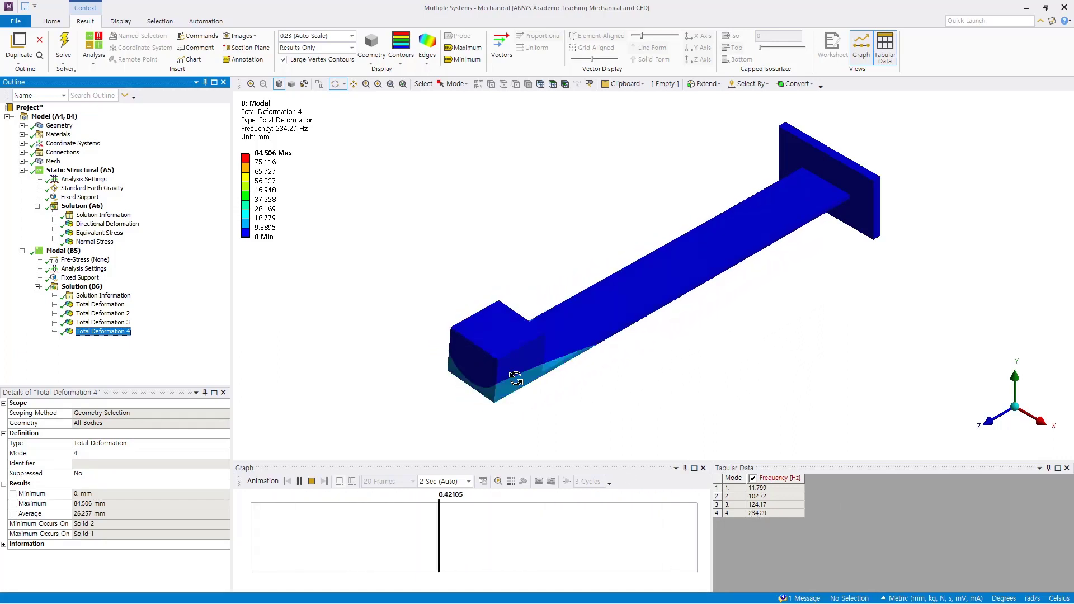
click(311, 482)
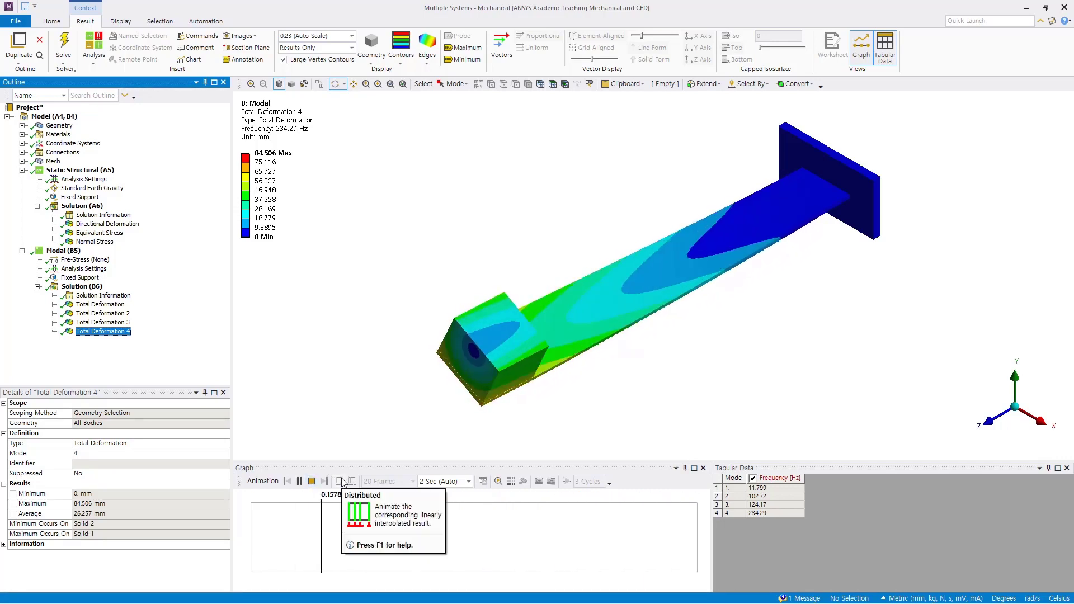
click(312, 482)
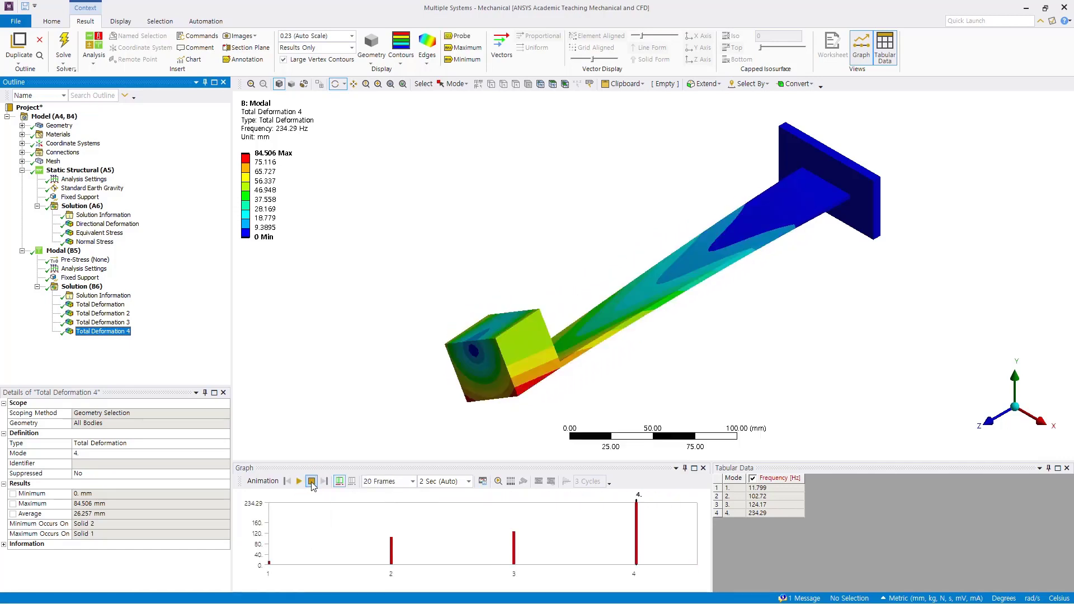
click(100, 305)
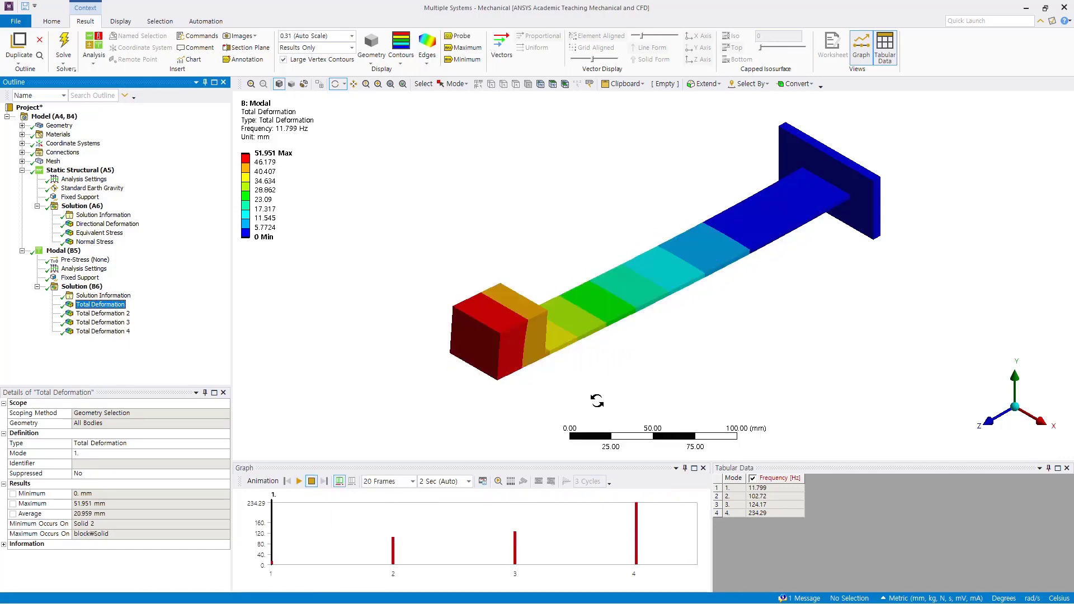
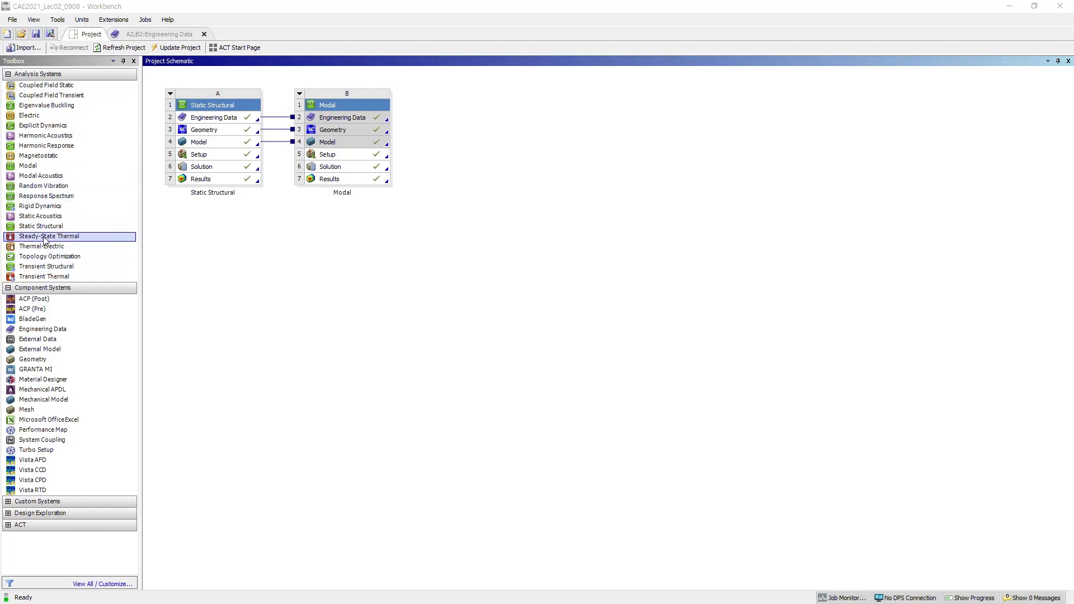
In Workbench, add a Steady-State Thermal system sharing the Modal system's Engineering Data, Geometry and Model, and select it in Mechanical
drag(45, 239, 363, 147)
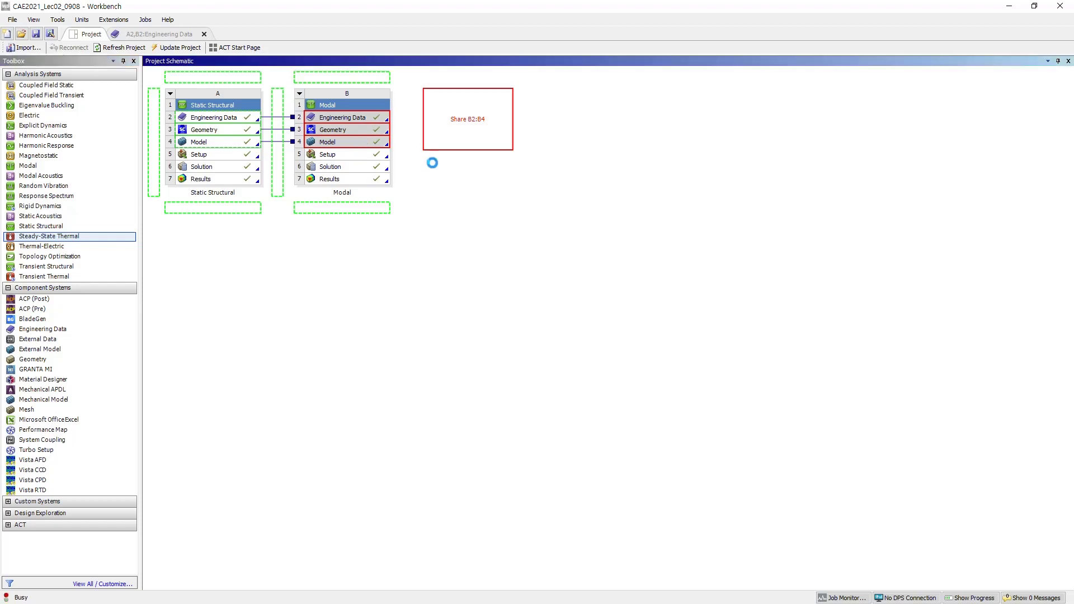
click(472, 289)
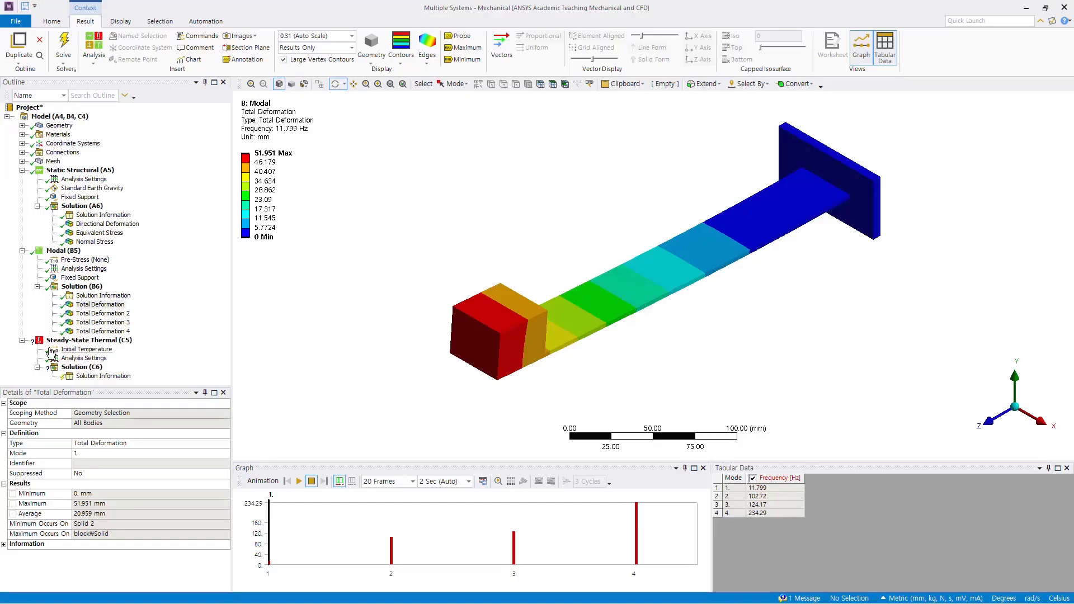
click(89, 340)
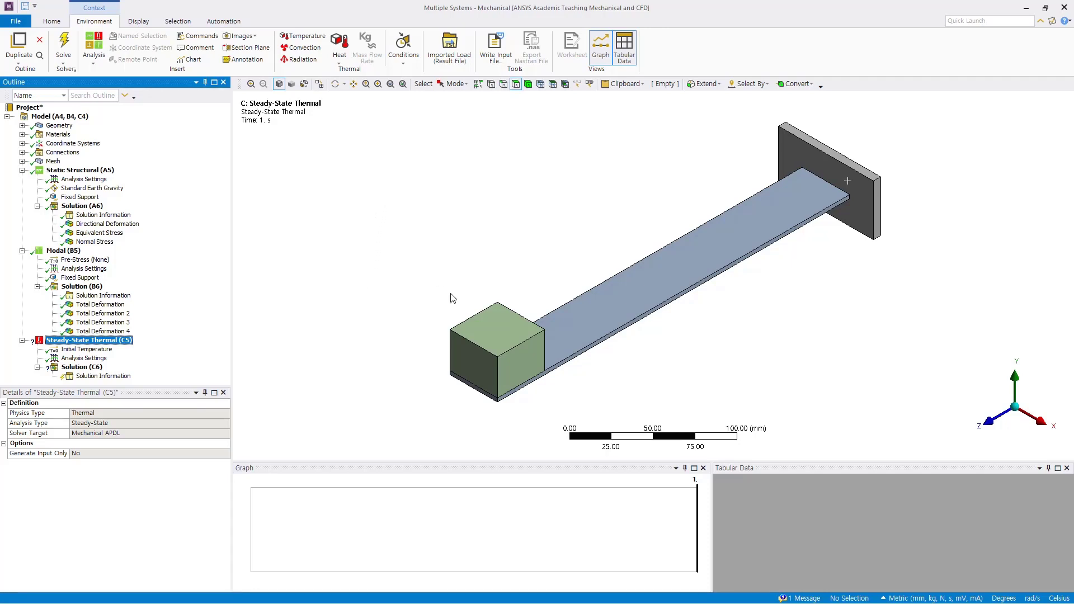
Apply an Internal Heat Generation load of 1e-6 W/mm³ to the block body in the Steady-State Thermal (C5) analysis
click(342, 62)
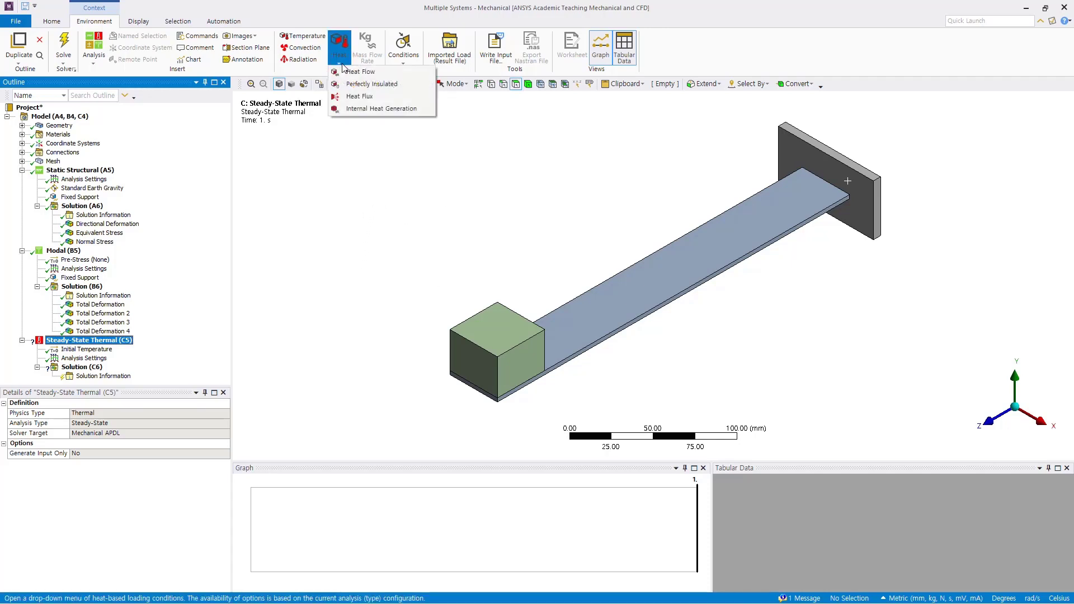
click(385, 110)
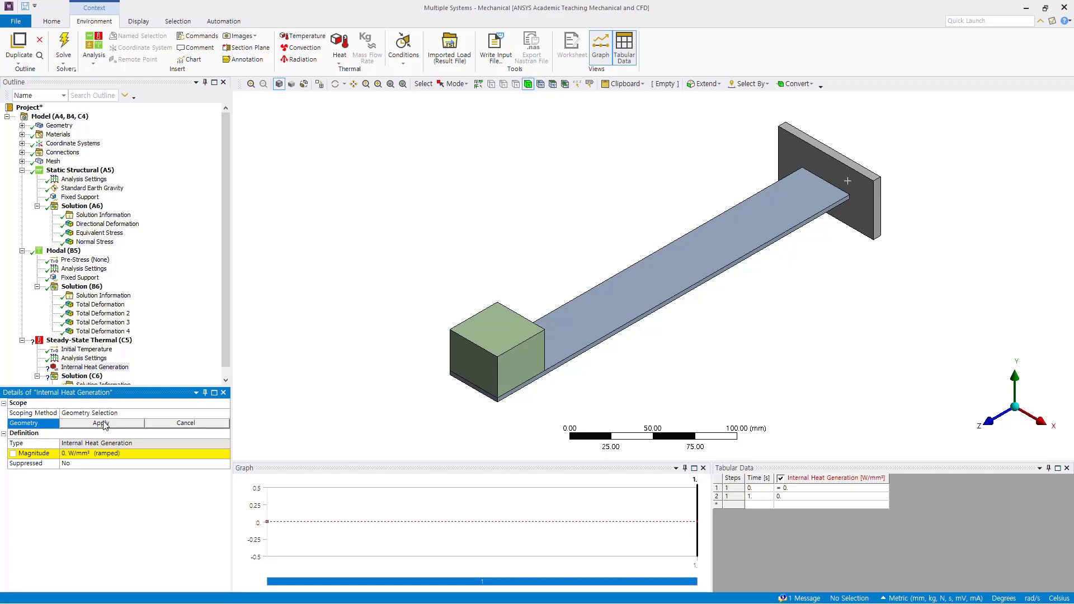
click(532, 84)
click(494, 341)
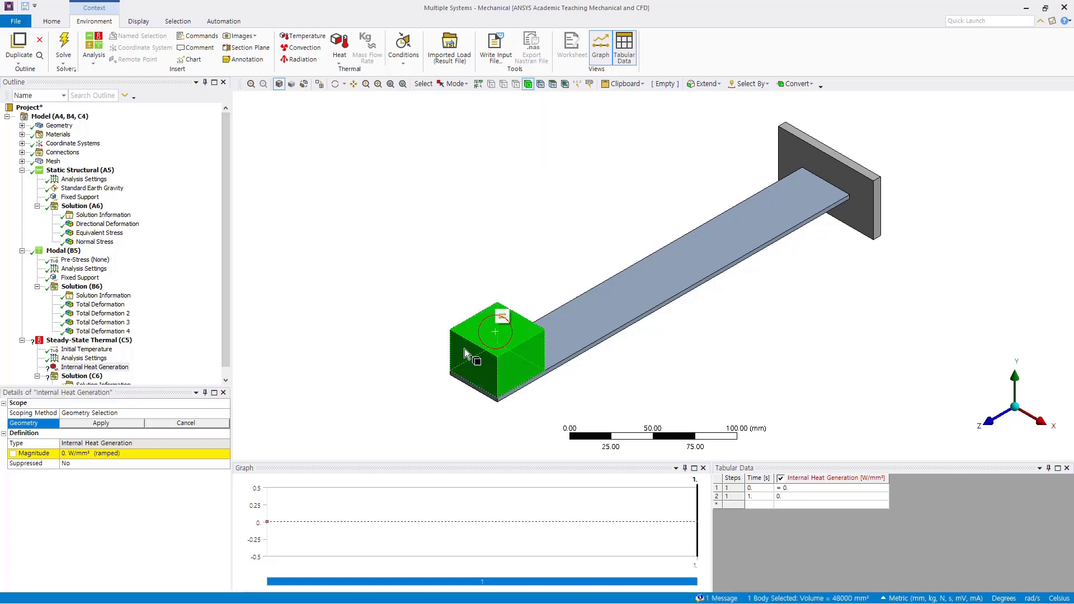
click(121, 424)
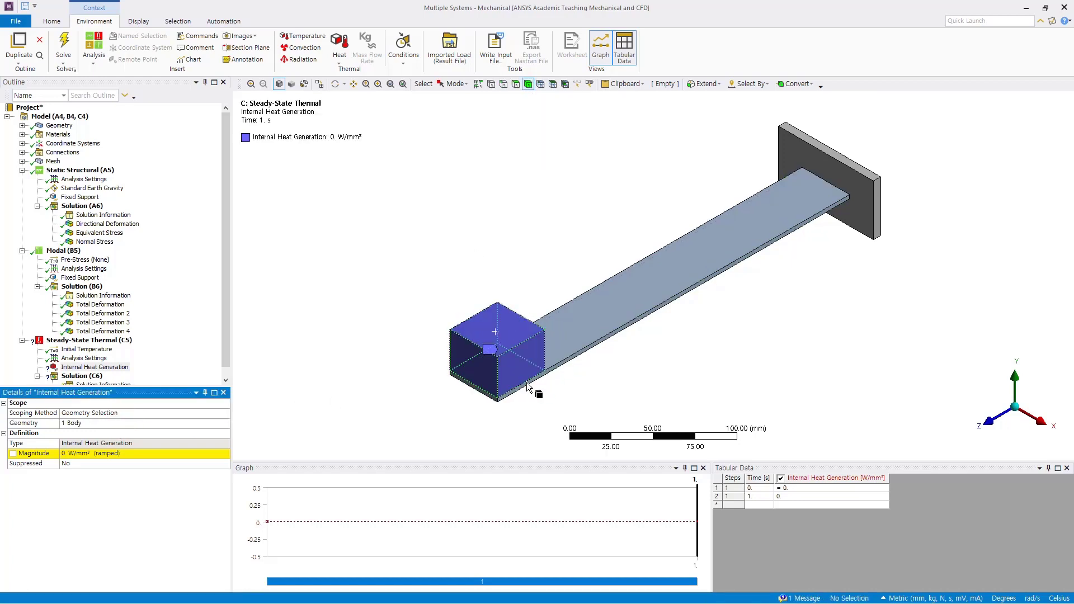
click(76, 453)
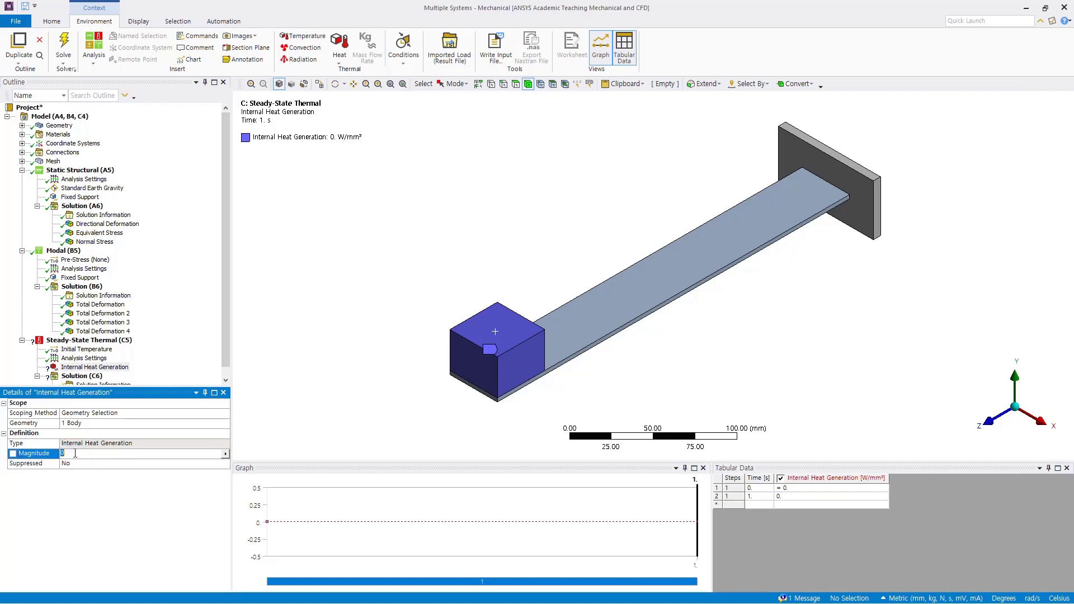
text(1e-6)
key(Return)
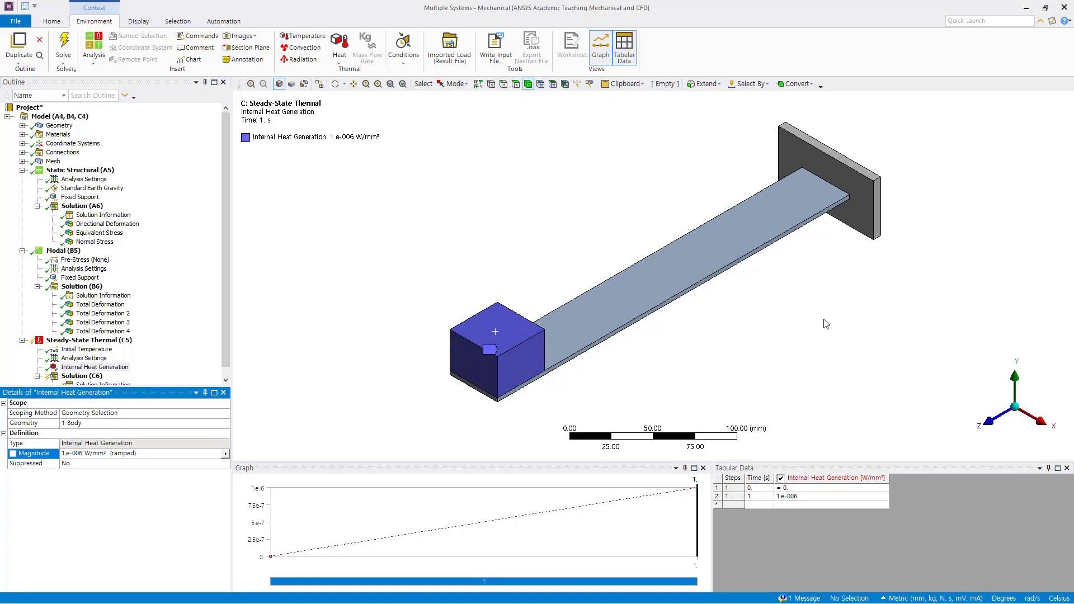
Apply a Temperature boundary condition of 22 °C to the outer back face of the wall plate
middle_drag(811, 330, 712, 307)
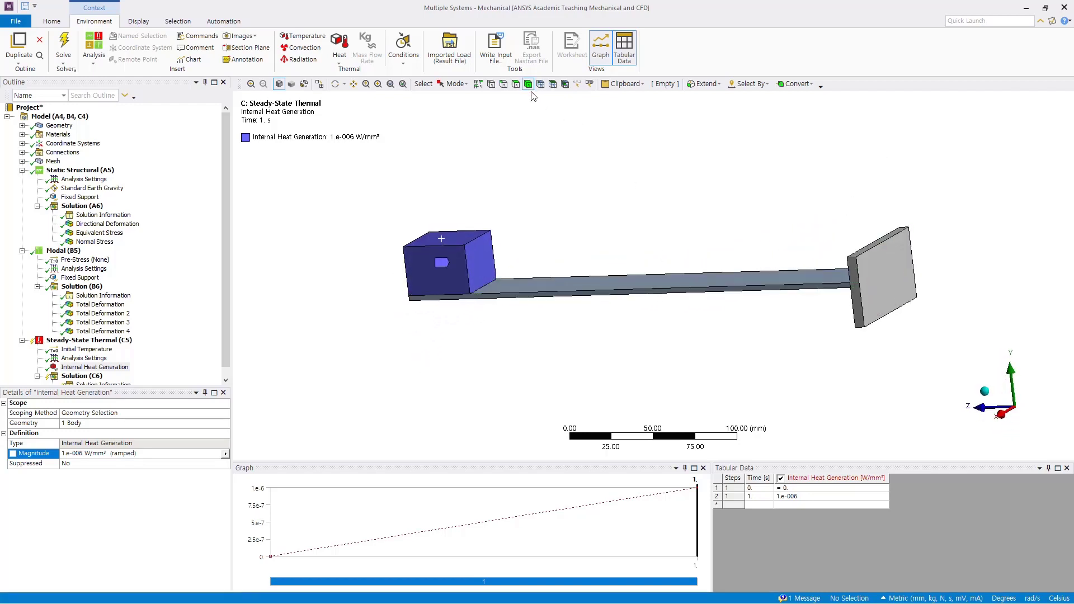
click(515, 84)
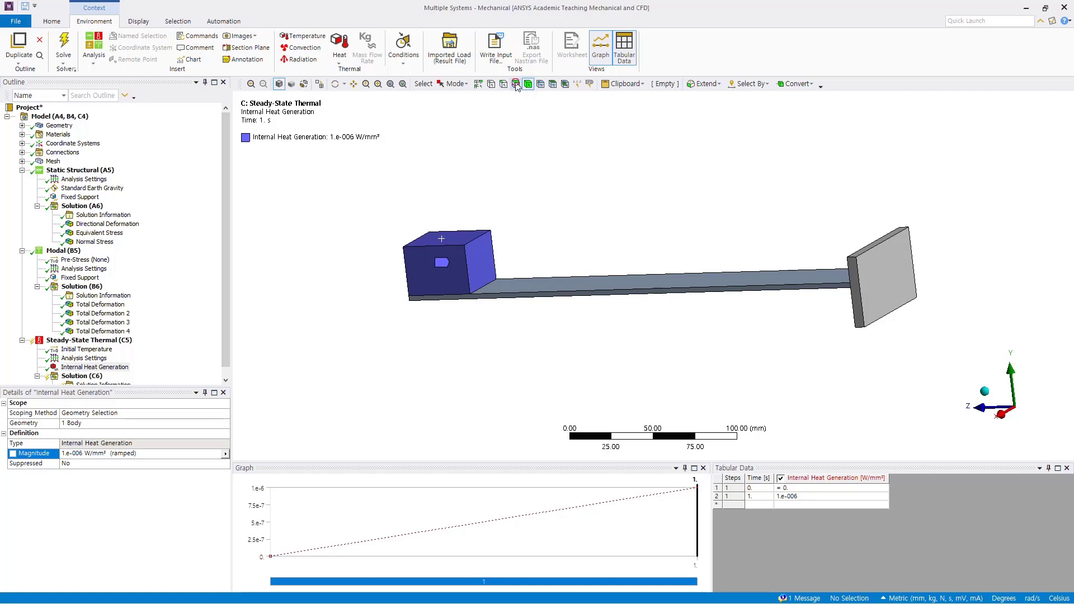
click(895, 285)
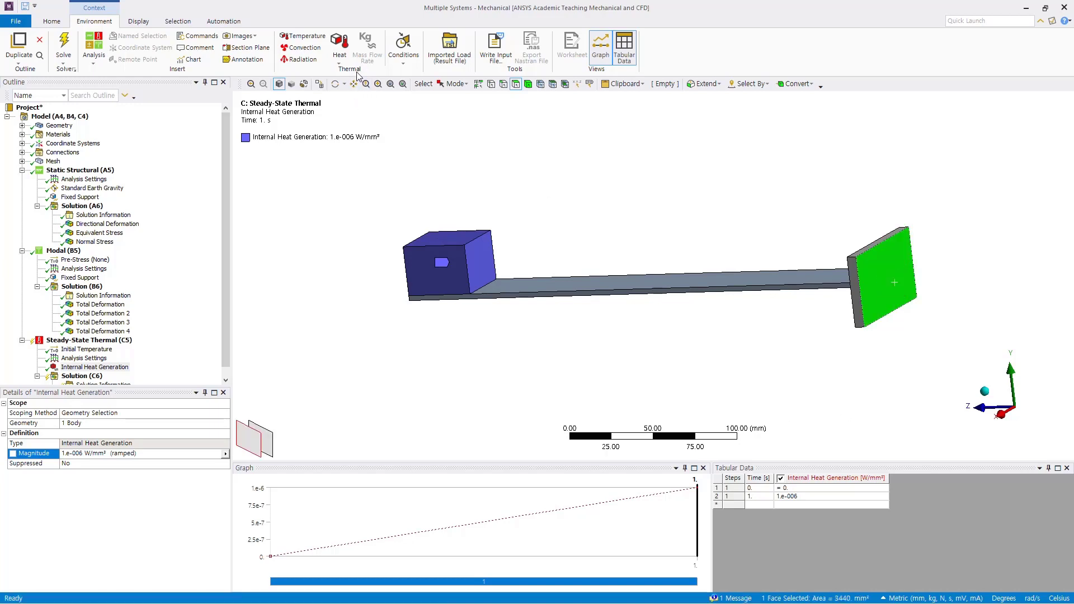
click(311, 38)
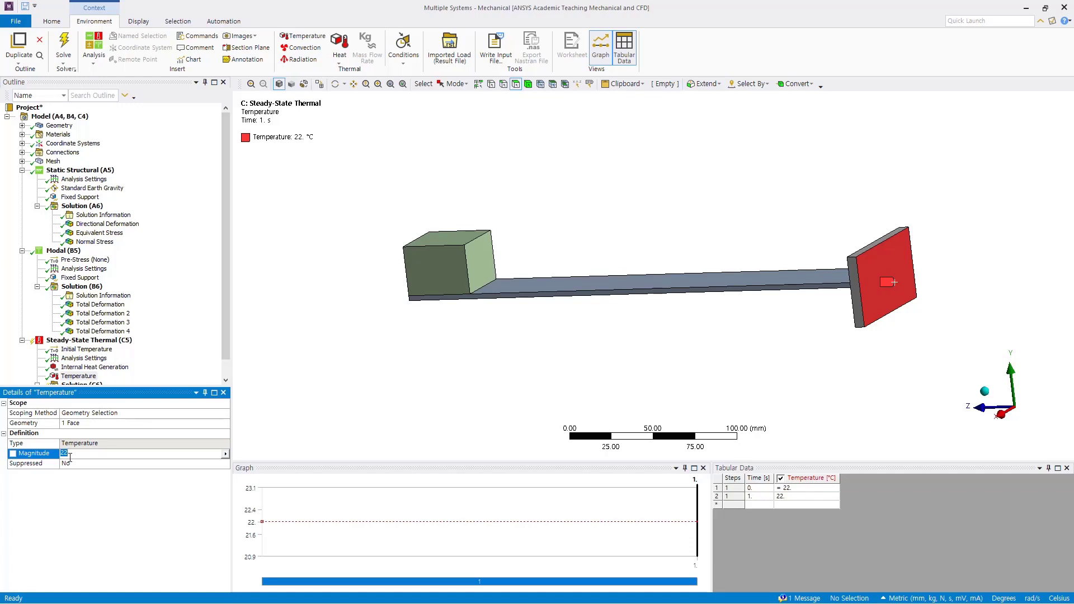
click(349, 407)
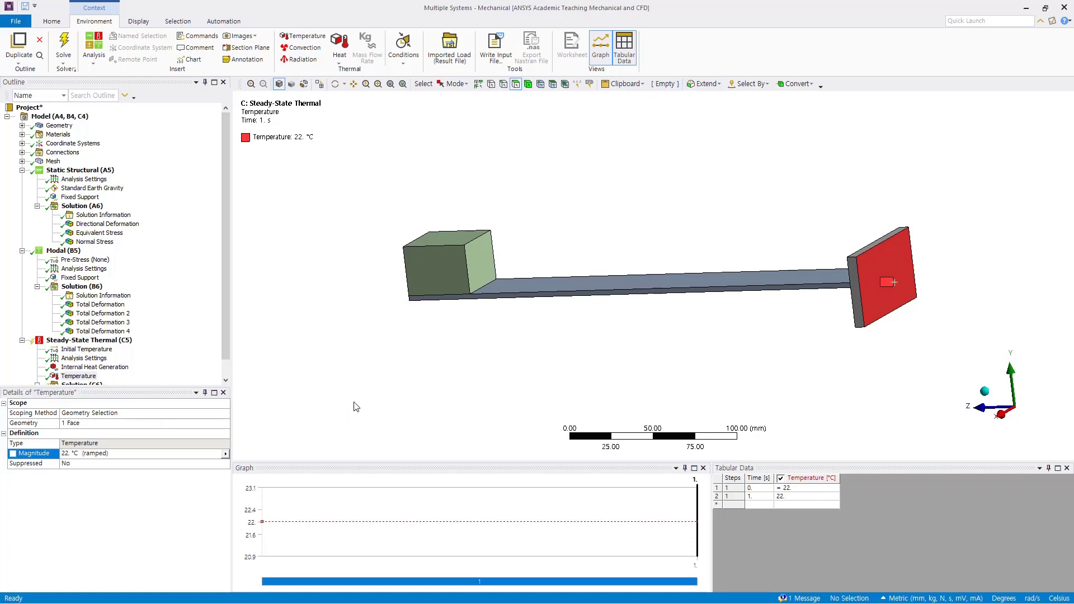
Solve the Steady-State Thermal (C5) analysis with the block's heat generation and the wall plate's fixed temperature
click(985, 391)
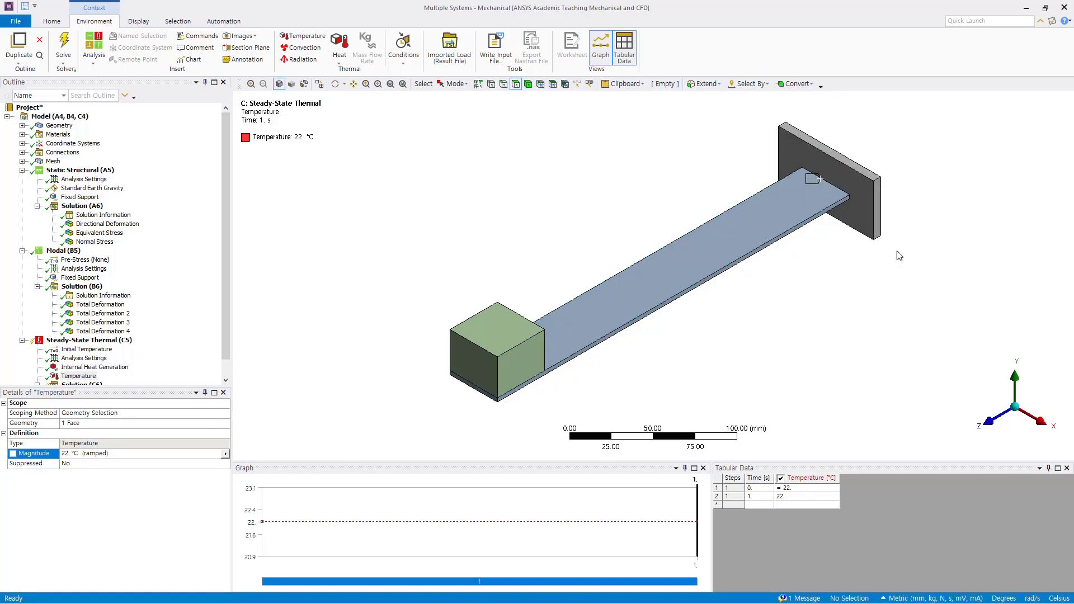
middle_drag(898, 281, 838, 216)
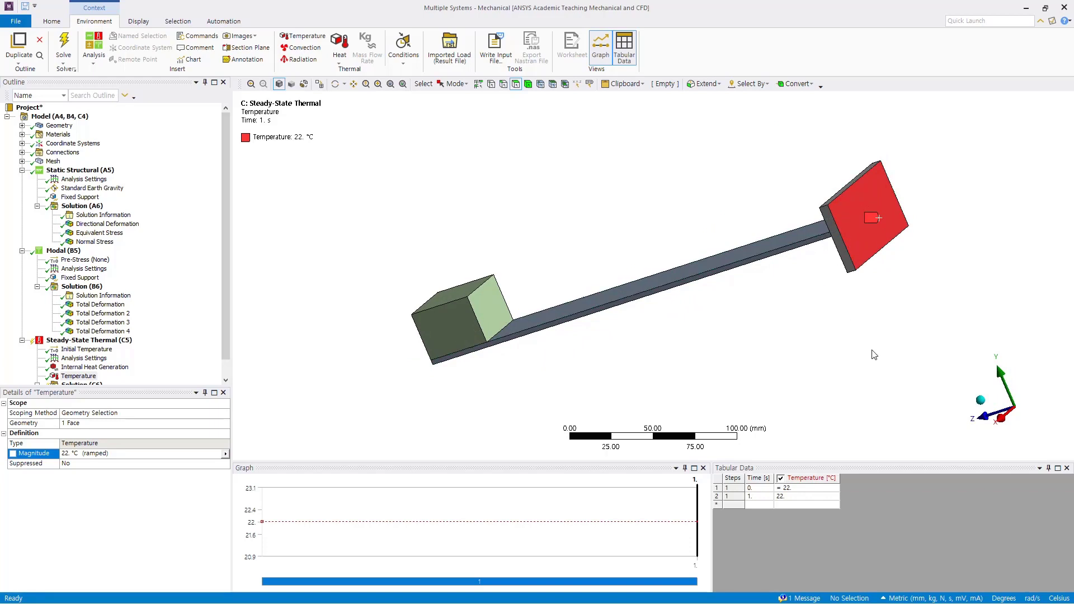
click(980, 400)
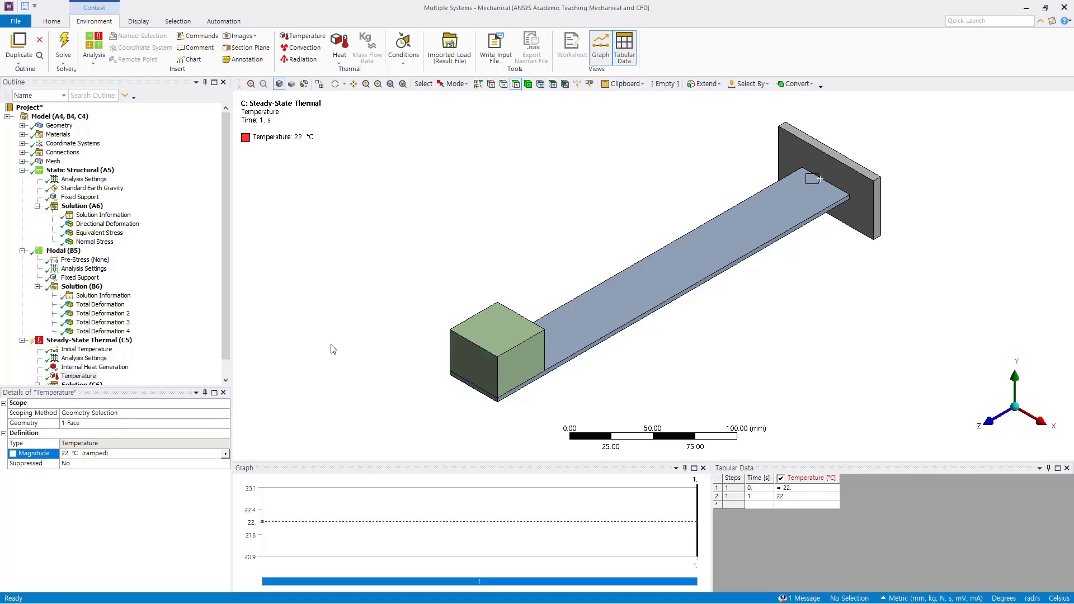
drag(226, 300, 231, 358)
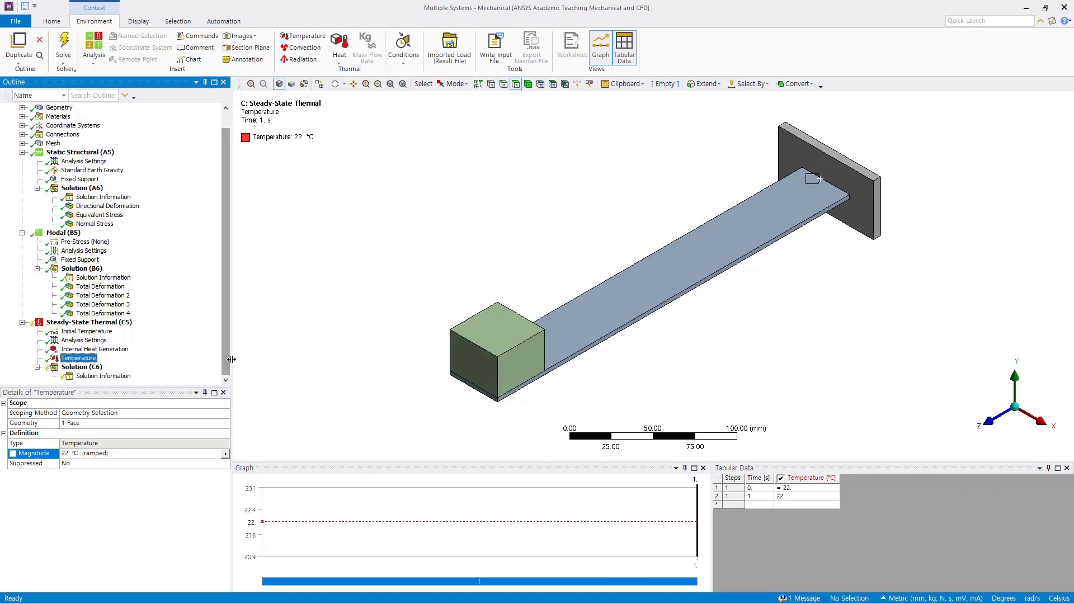
click(105, 322)
right_click(106, 325)
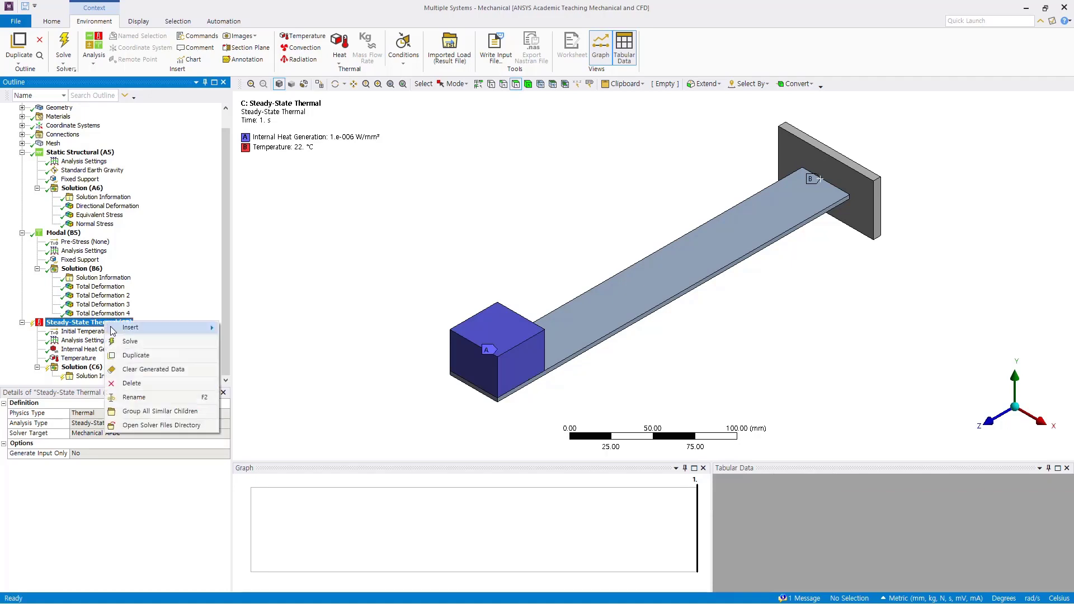
click(126, 340)
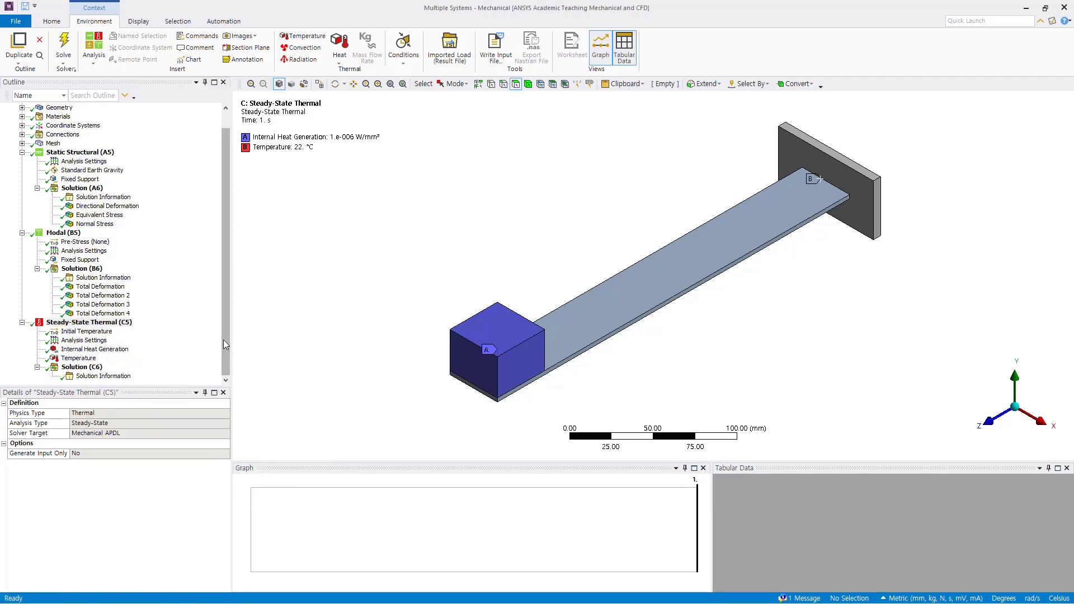
Add Temperature and Total Heat Flux results for all bodies to the thermal Solution (C6)
click(92, 368)
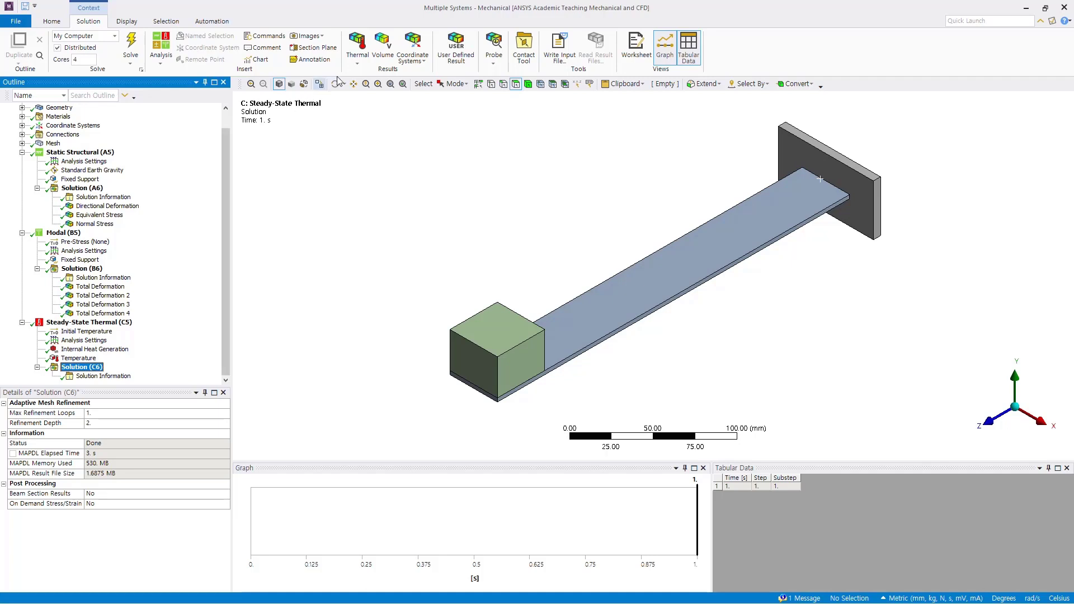
click(360, 62)
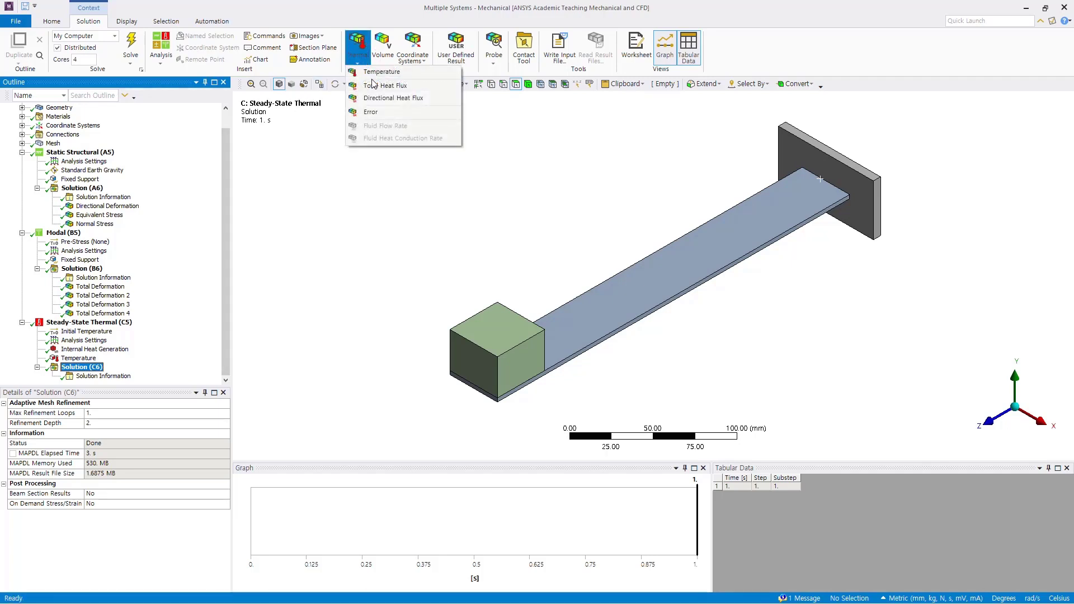
click(382, 71)
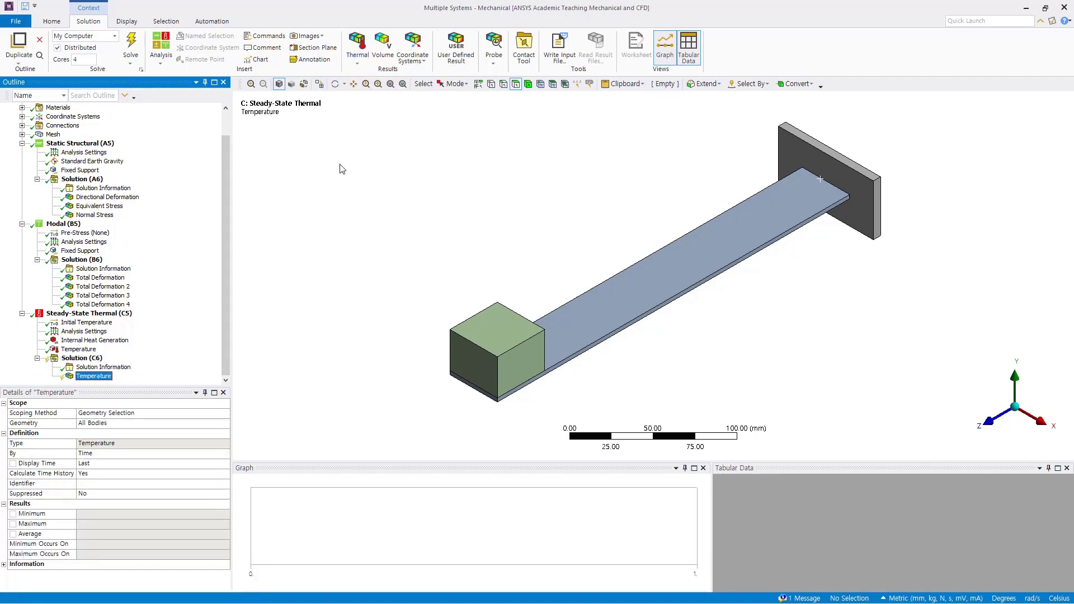
click(358, 61)
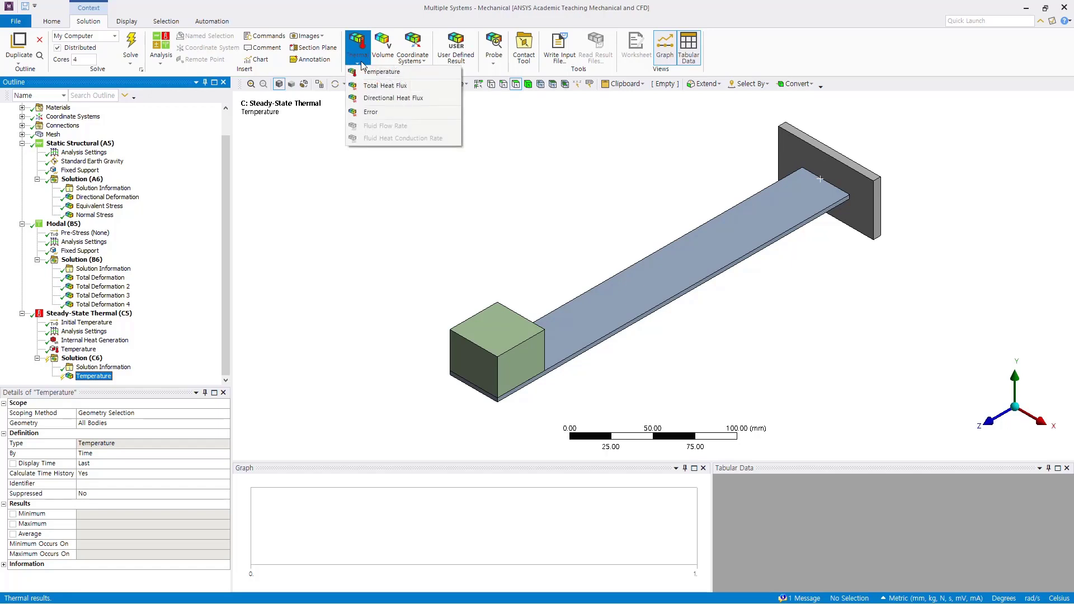
click(386, 86)
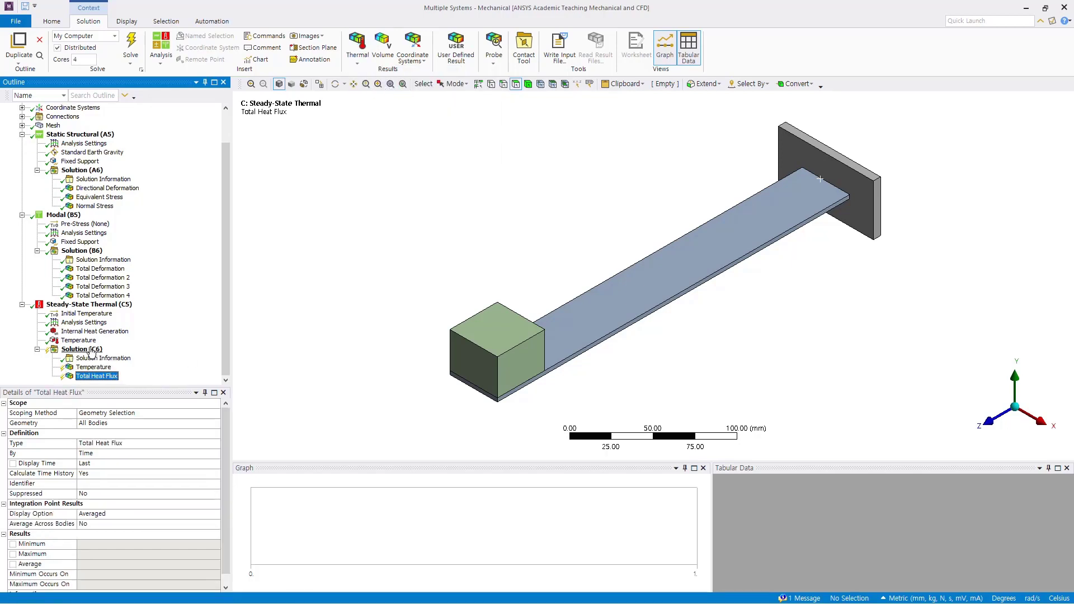
Evaluate all results of Solution (C6) and display the Temperature contour
click(70, 349)
right_click(67, 352)
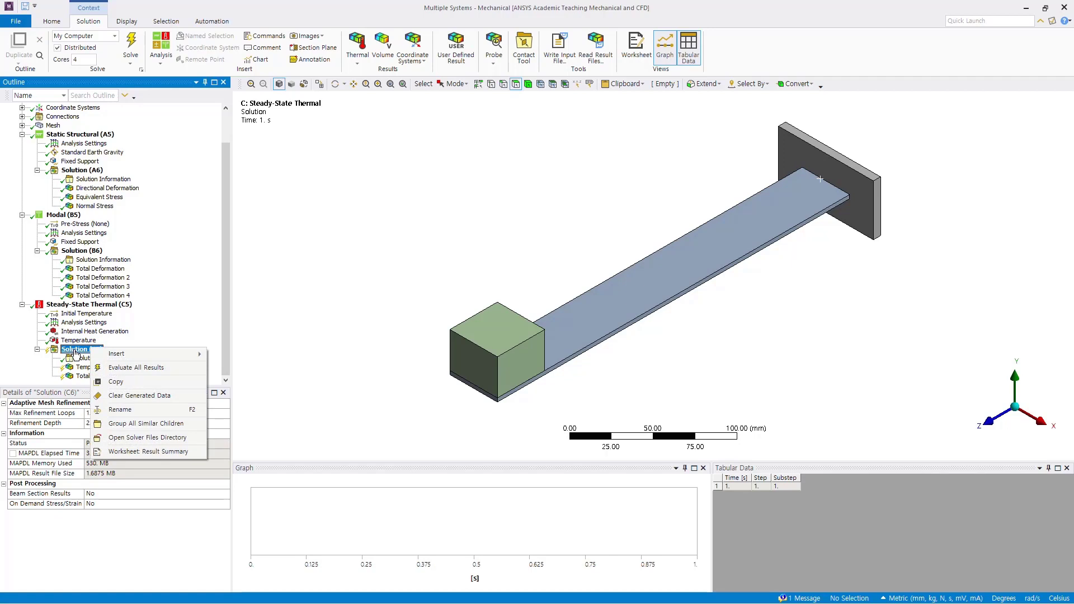
click(126, 368)
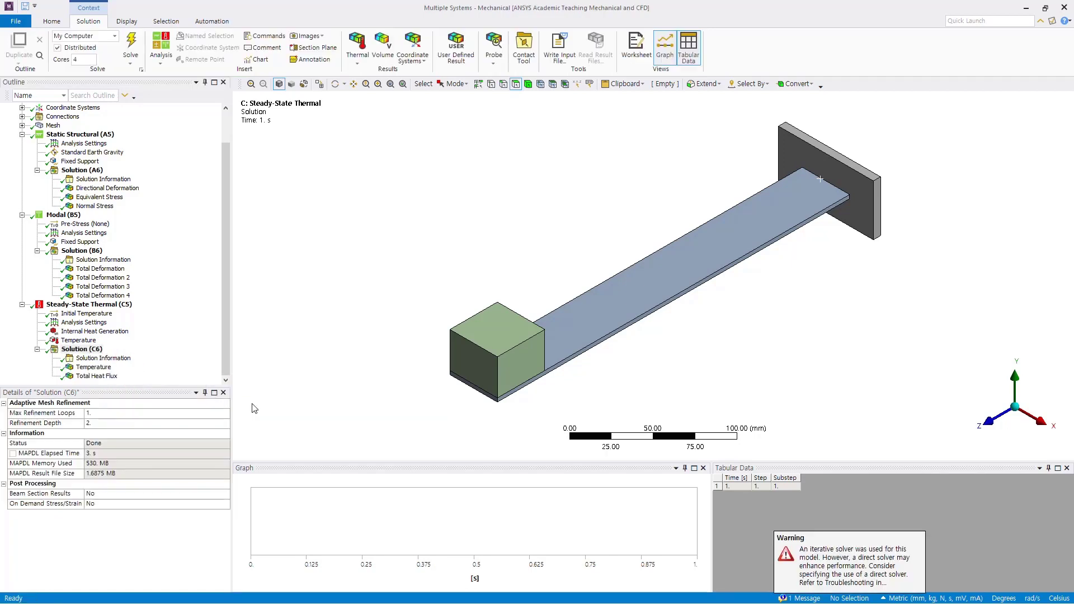
click(94, 368)
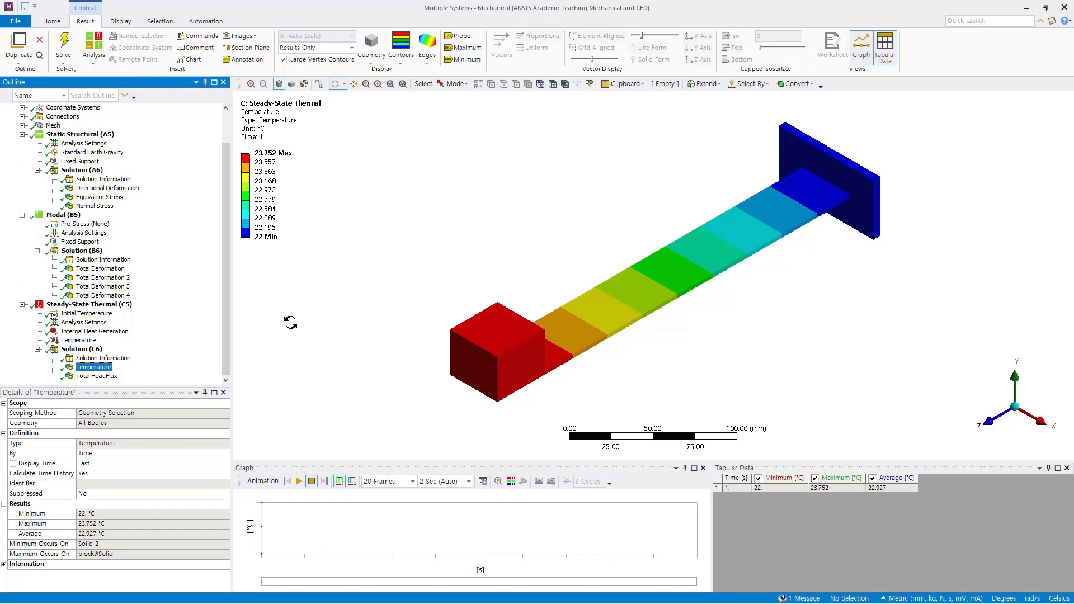
Set the block's Internal Heat Generation magnitude to 1e-5 W/mm³
click(90, 332)
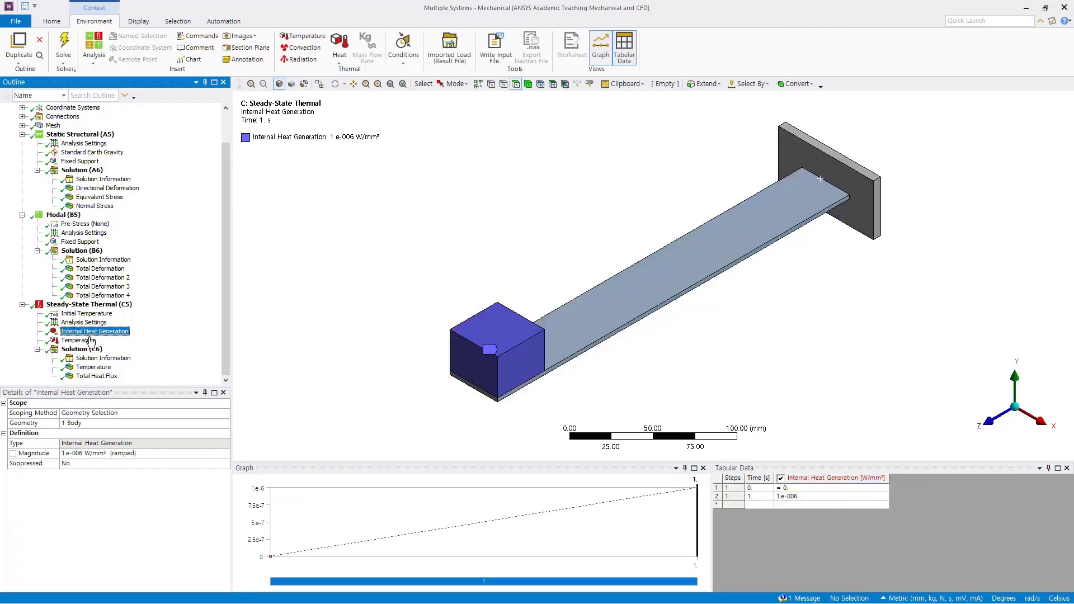
click(83, 453)
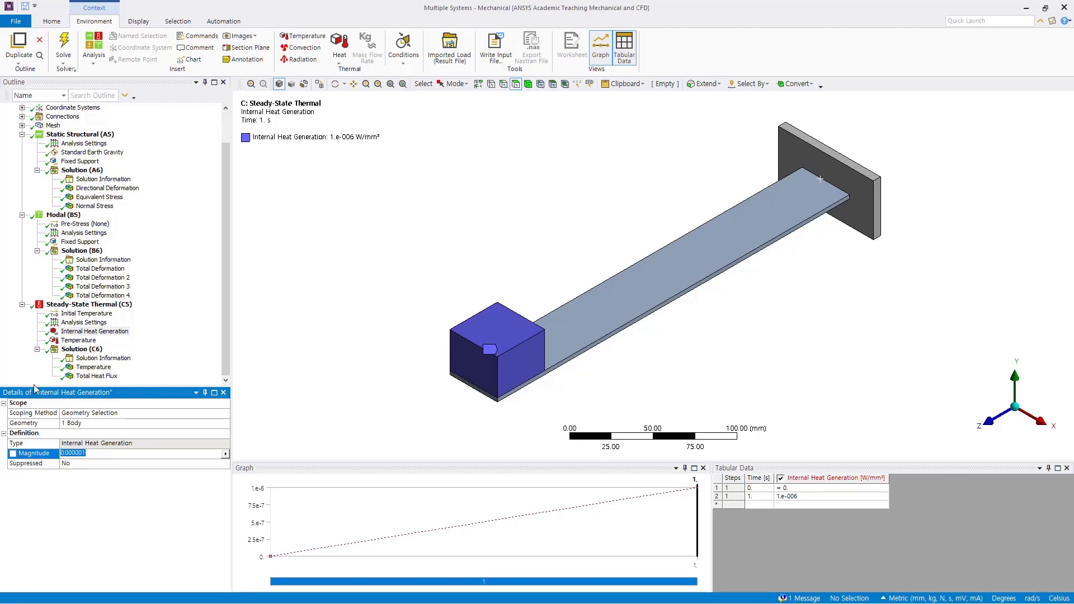
text(1.e-005 W/mm³  (ramped)
key(Return)
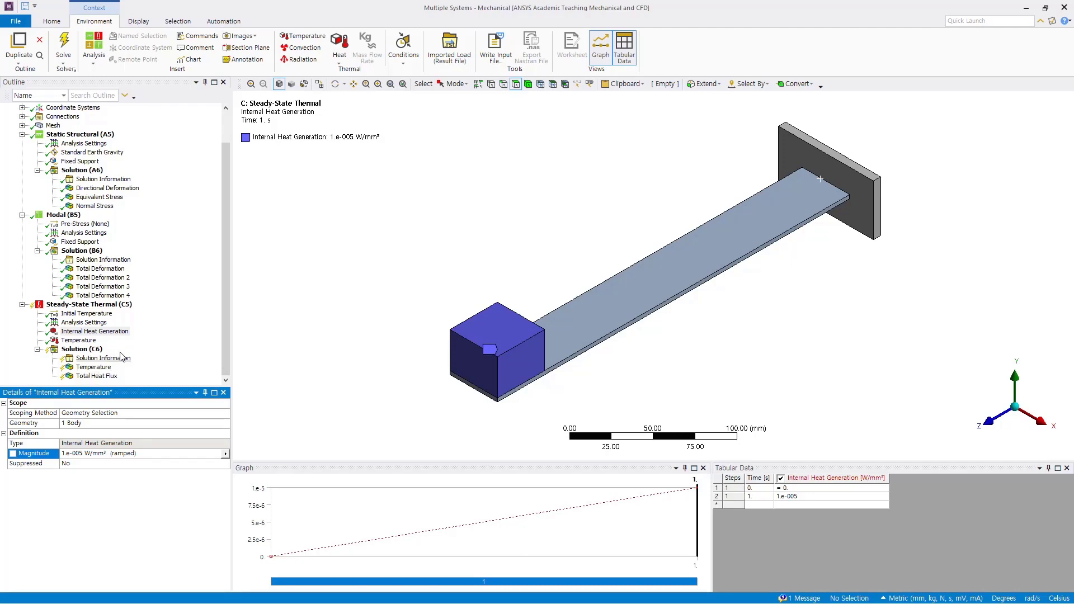
Solve the thermal analysis again and inspect the Temperature contour on the beam and the back of the wall plate
click(84, 349)
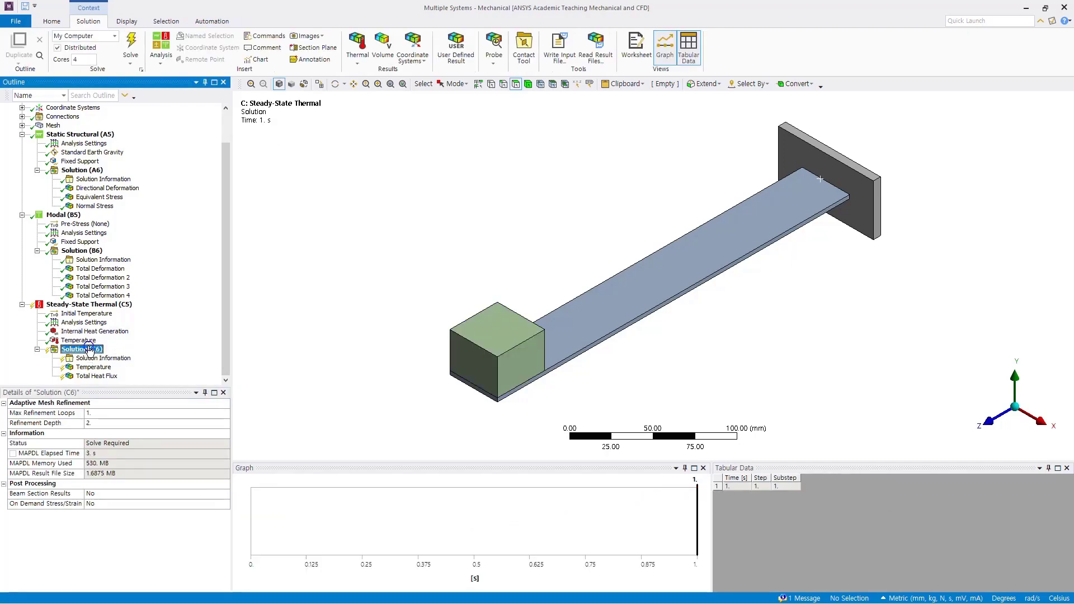
right_click(89, 348)
click(115, 367)
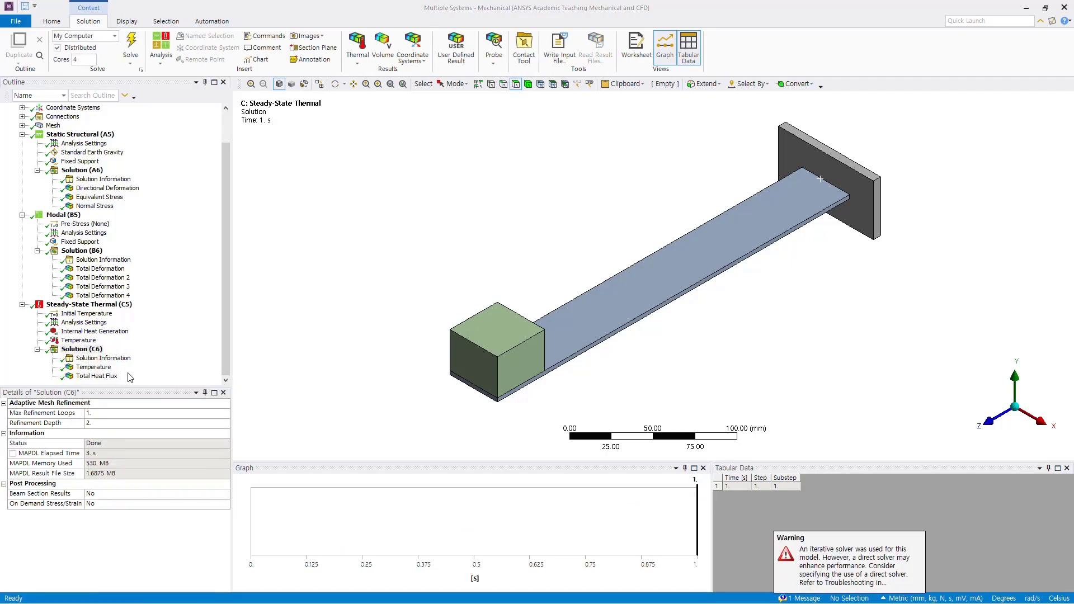
click(94, 368)
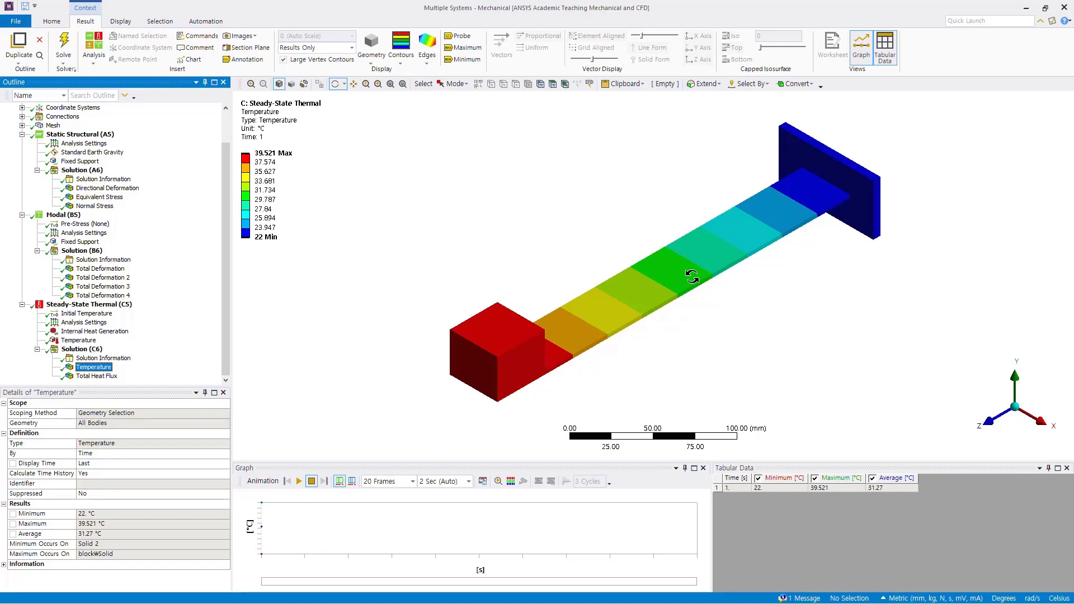
drag(844, 287, 867, 324)
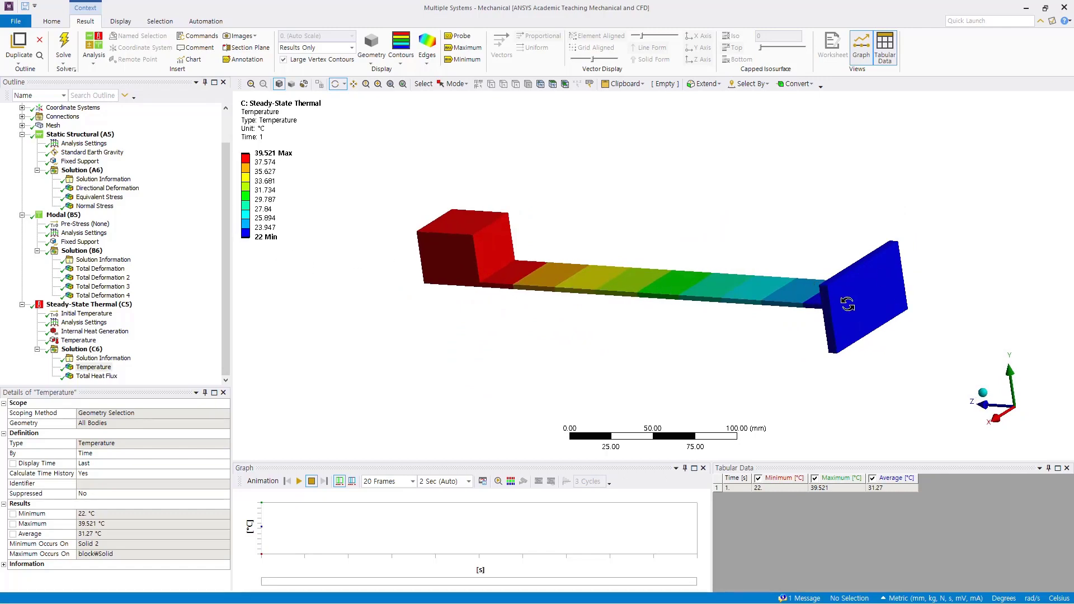
click(983, 392)
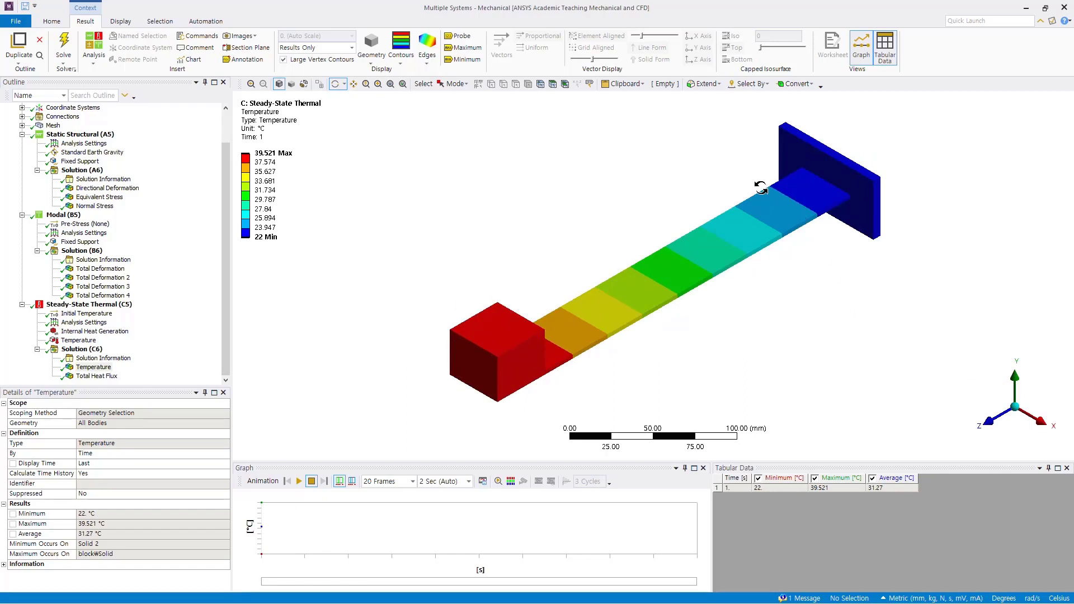
Display the Total Heat Flux result as solid-form vectors and enlarge the arrows
click(96, 377)
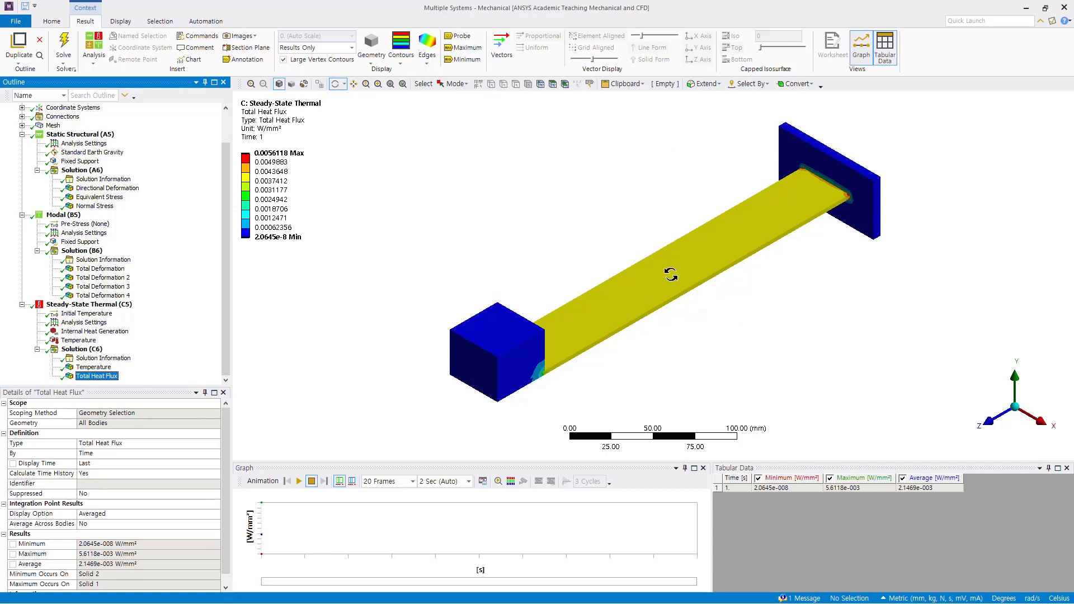
click(501, 49)
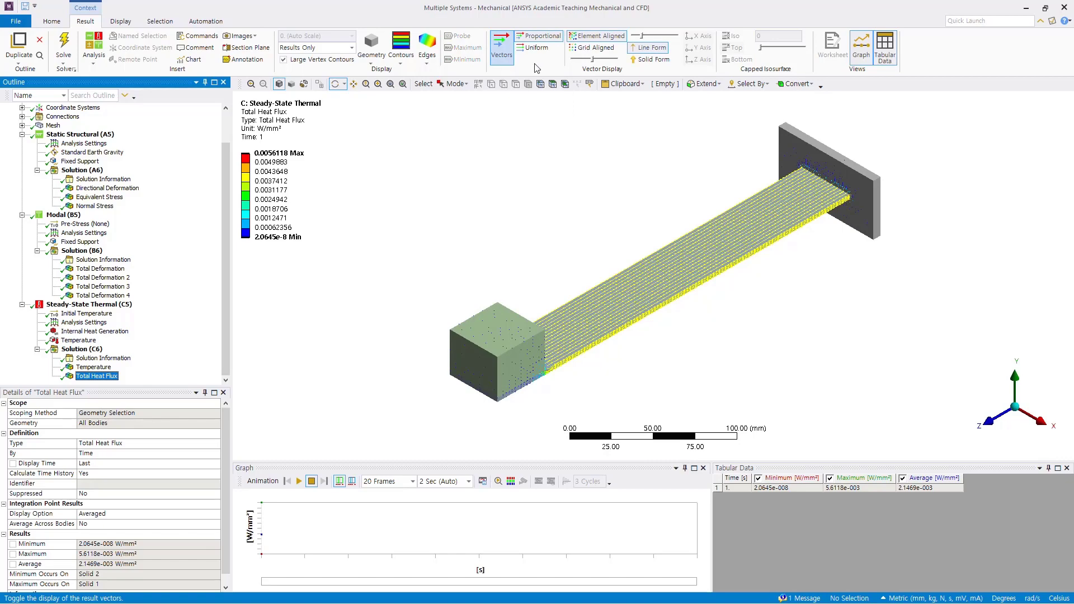
click(651, 60)
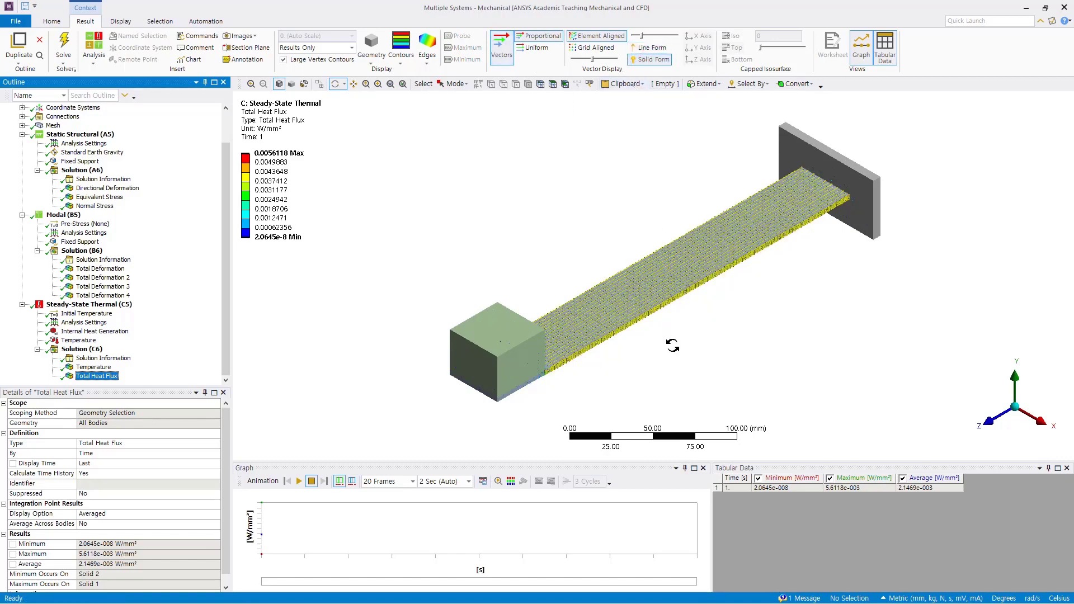
click(602, 60)
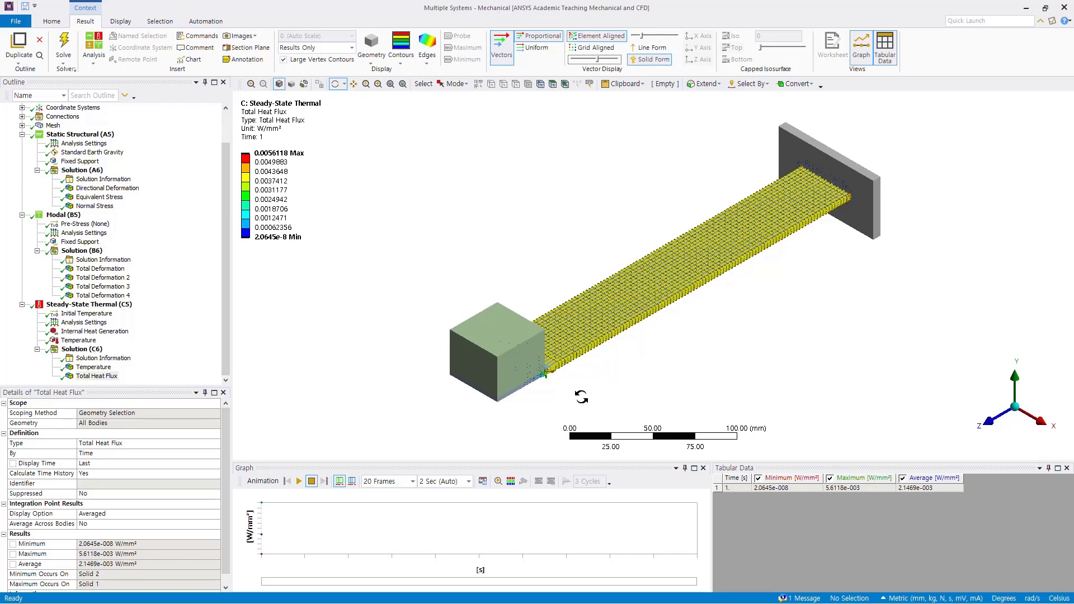
Examine the heat flux vectors in side view at the block-to-beam junction and up close on the back of the wall plate
click(1040, 420)
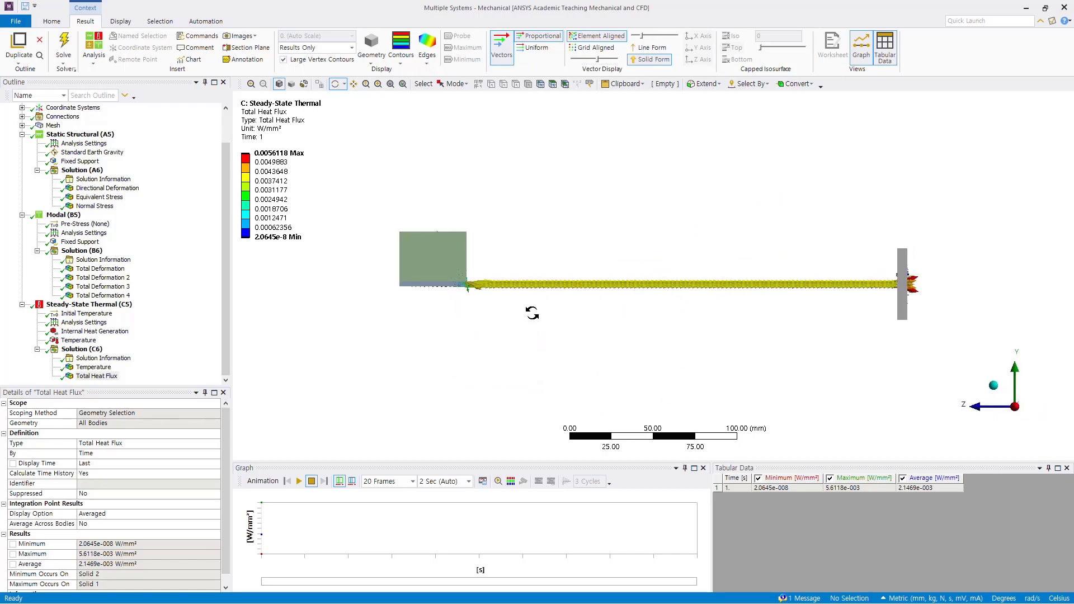
click(378, 83)
drag(420, 215, 522, 320)
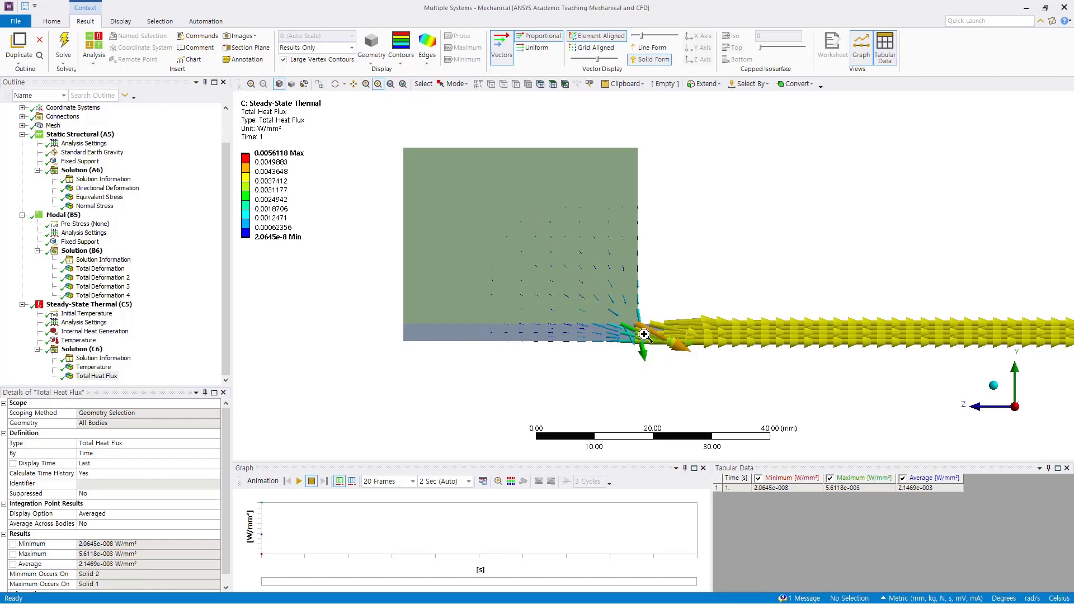
click(997, 390)
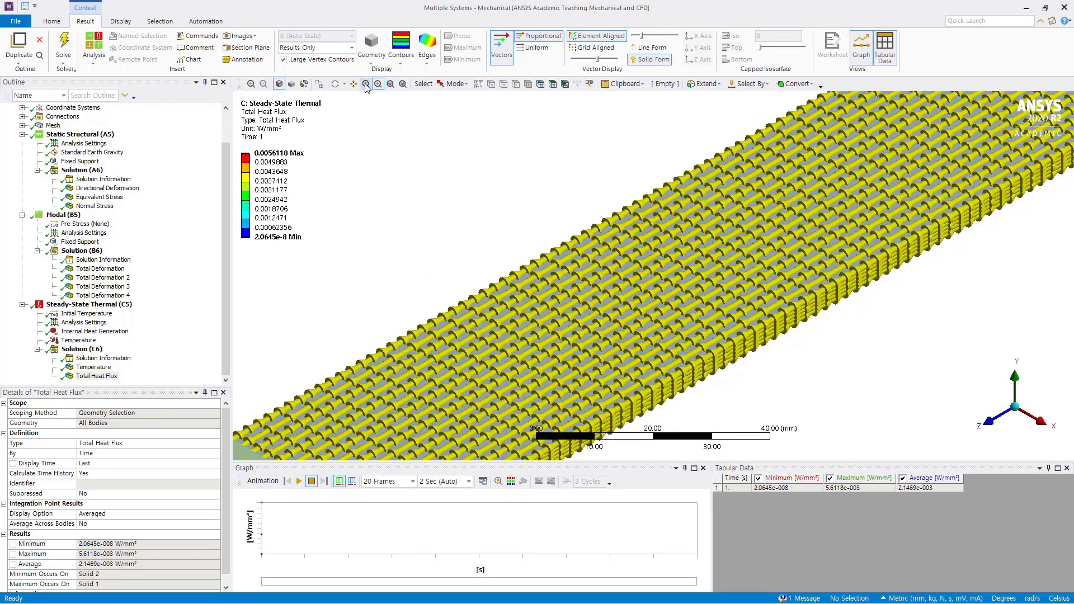
scroll(408, 153, down, 5)
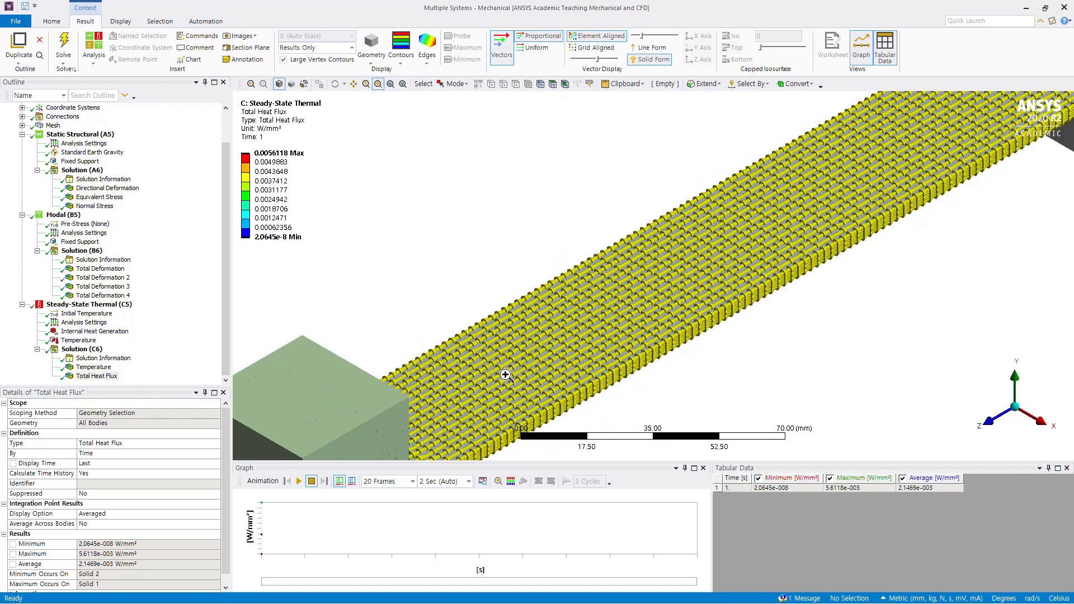
scroll(705, 291, down, 2)
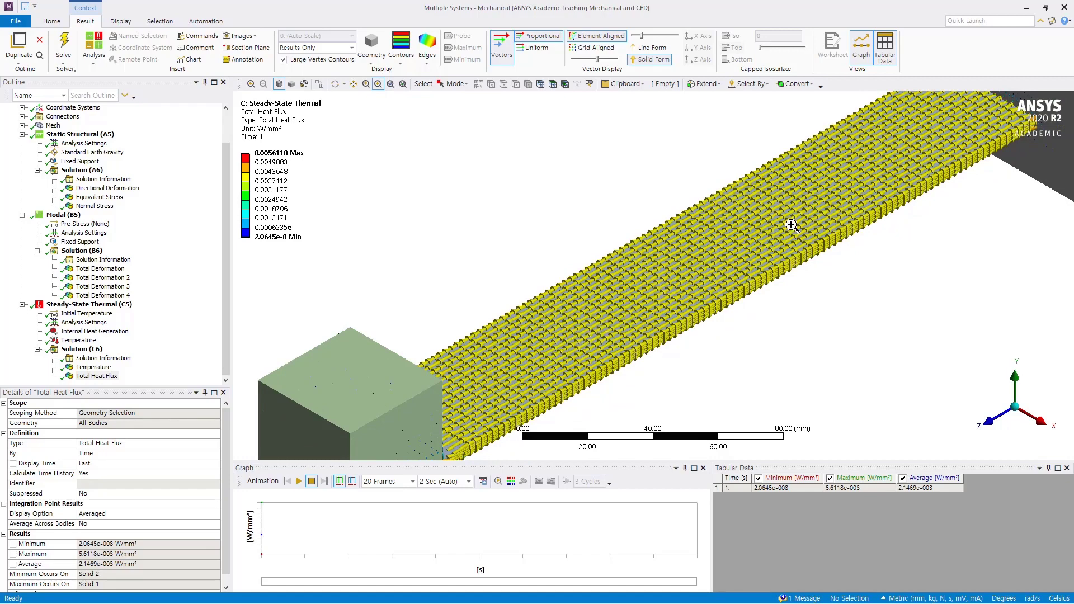
scroll(792, 225, down, 1)
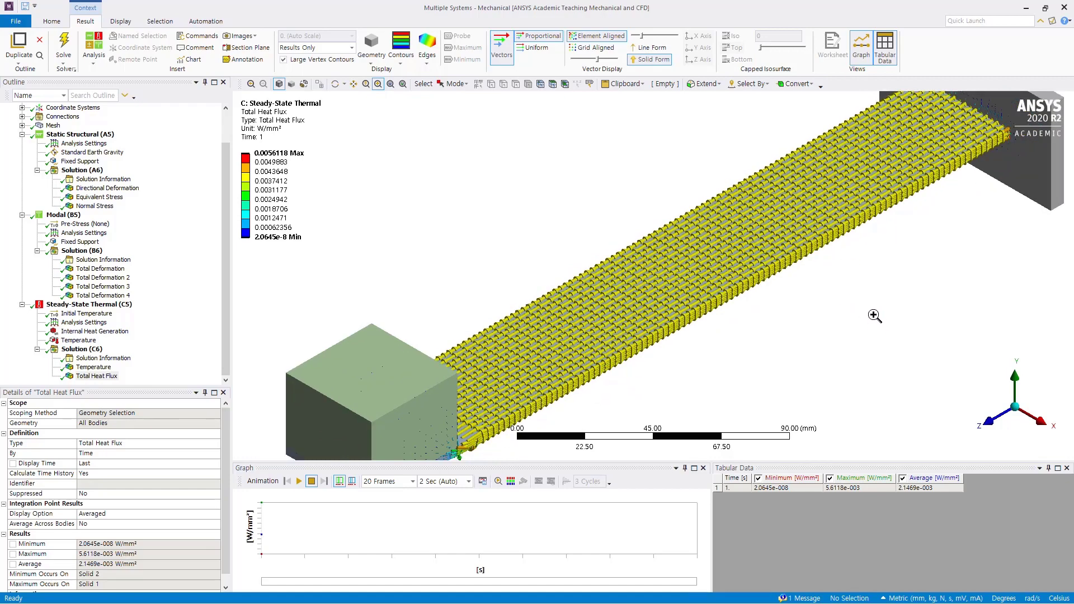
ctrl+middle_drag(904, 271, 608, 255)
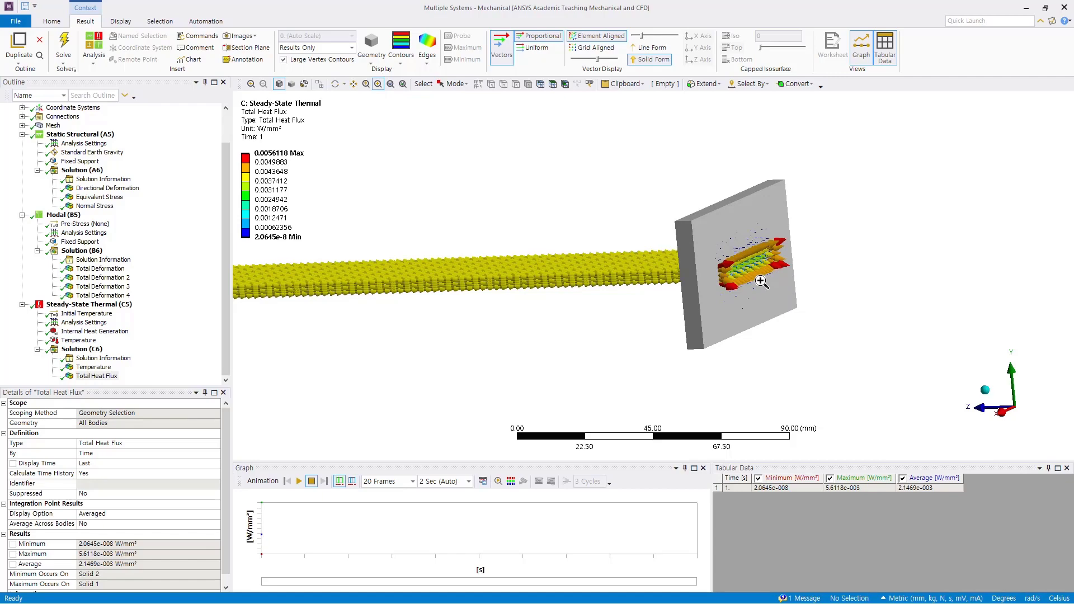
scroll(760, 281, down, 1)
scroll(761, 279, up, 5)
ctrl+middle_drag(822, 305, 719, 312)
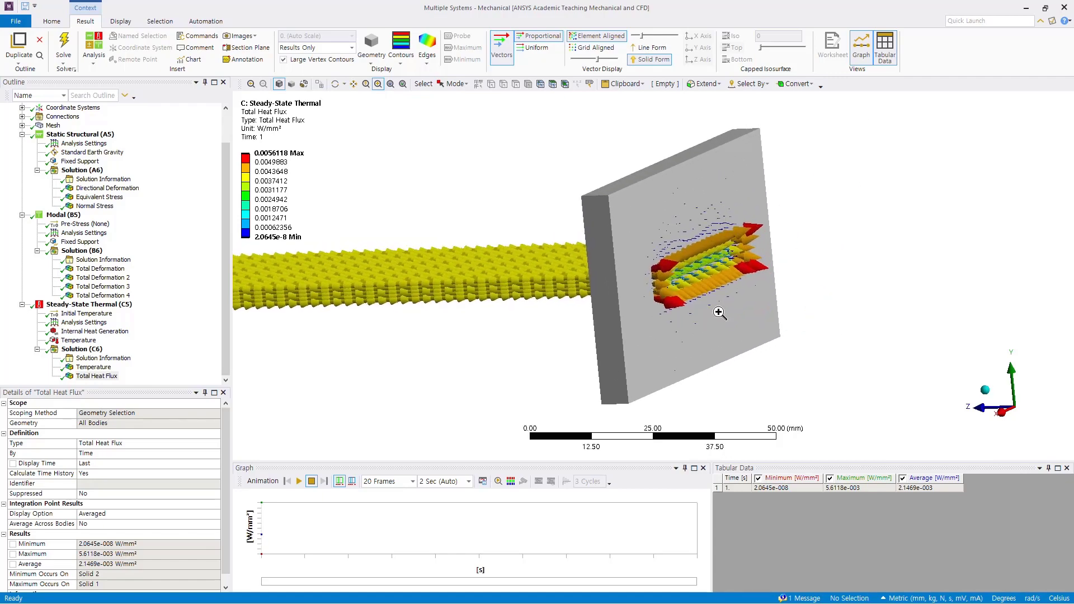
scroll(718, 312, up, 6)
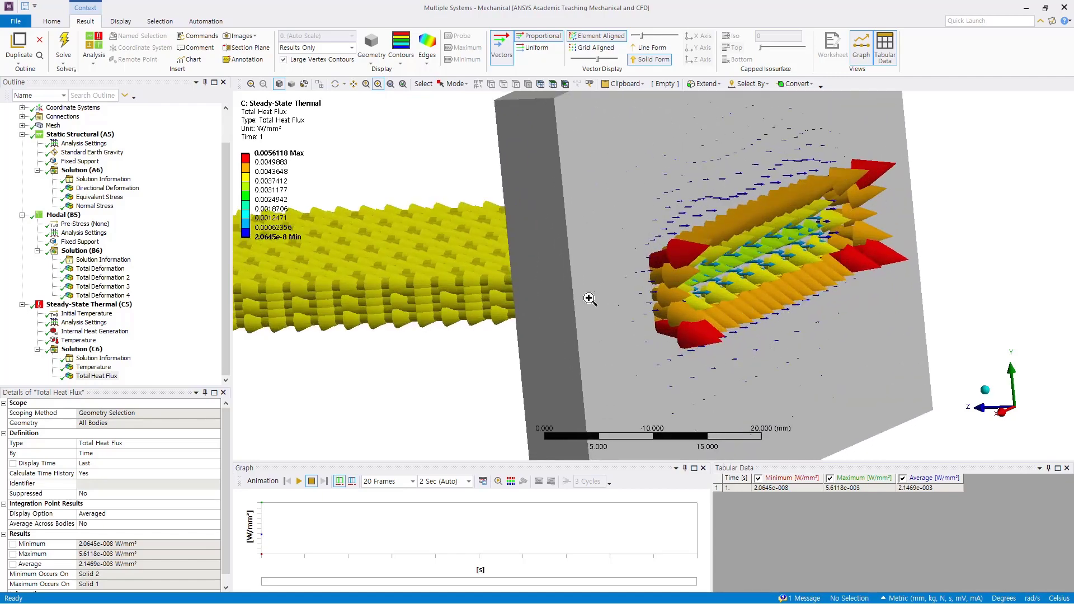
Examine the heat flux vectors on the back of the wall plate and return to the Temperature result
scroll(721, 327, up, 1)
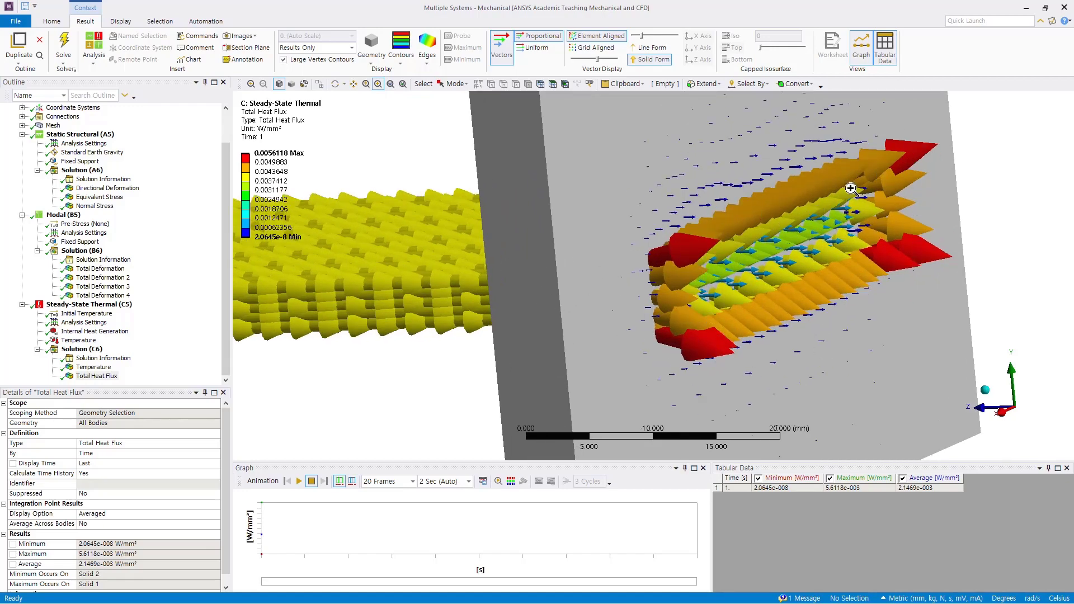
scroll(872, 271, down, 2)
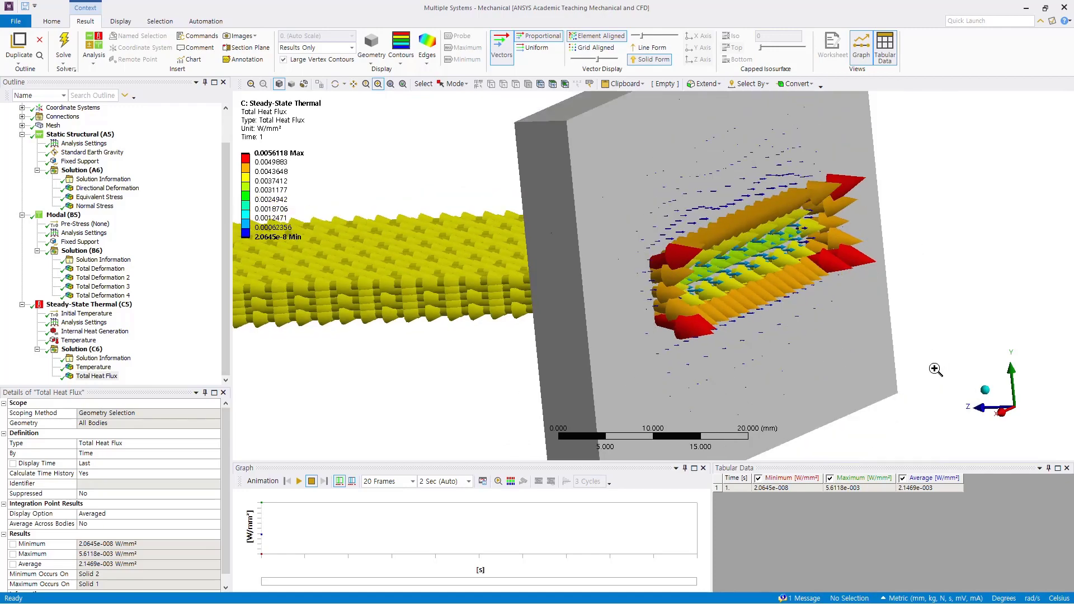
scroll(936, 369, down, 1)
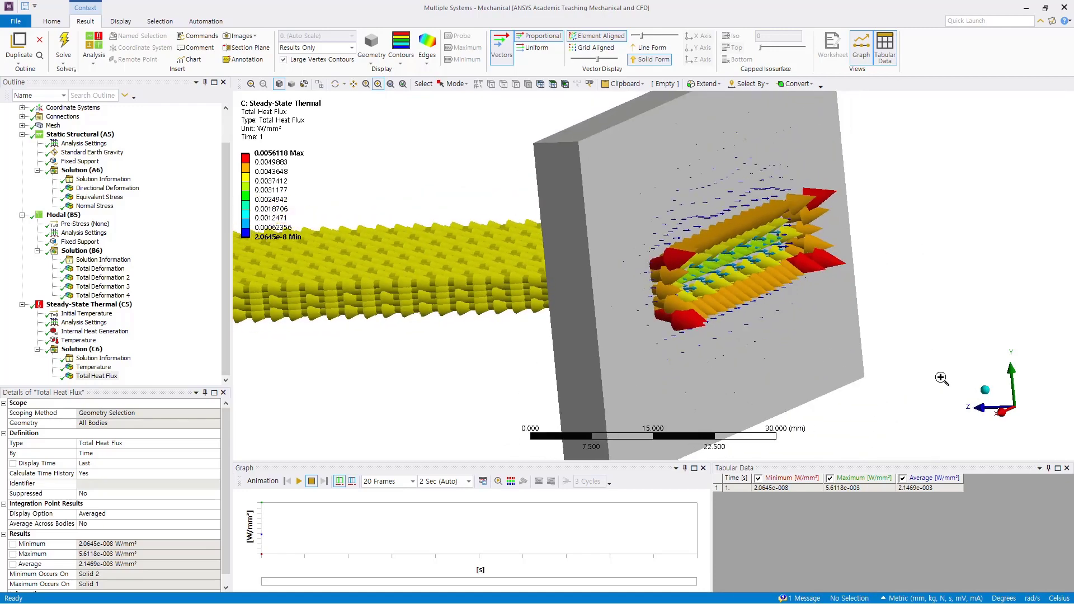
click(94, 367)
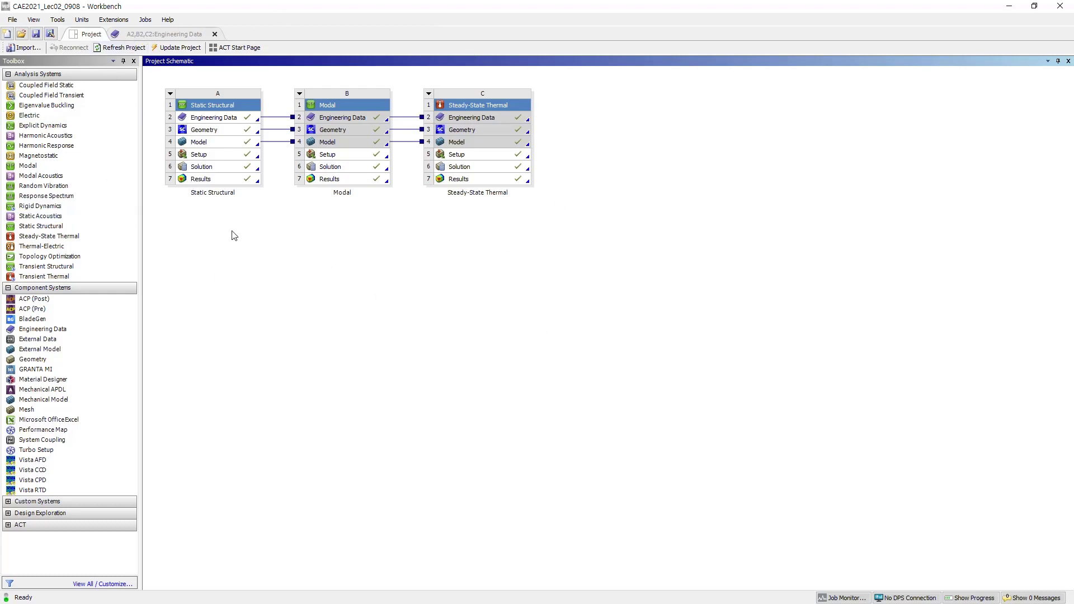
Save the project in Workbench and archive it as CAE2021_Lec02_0908 plus the author's name (.wbpz), excluding result files but including imported and User_files items
click(37, 36)
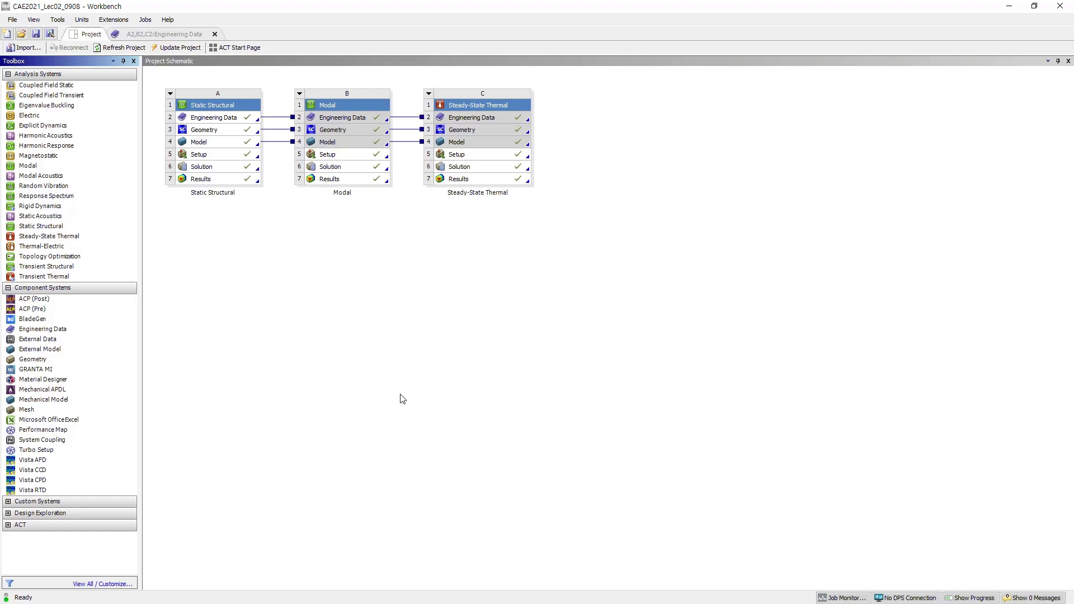
click(12, 20)
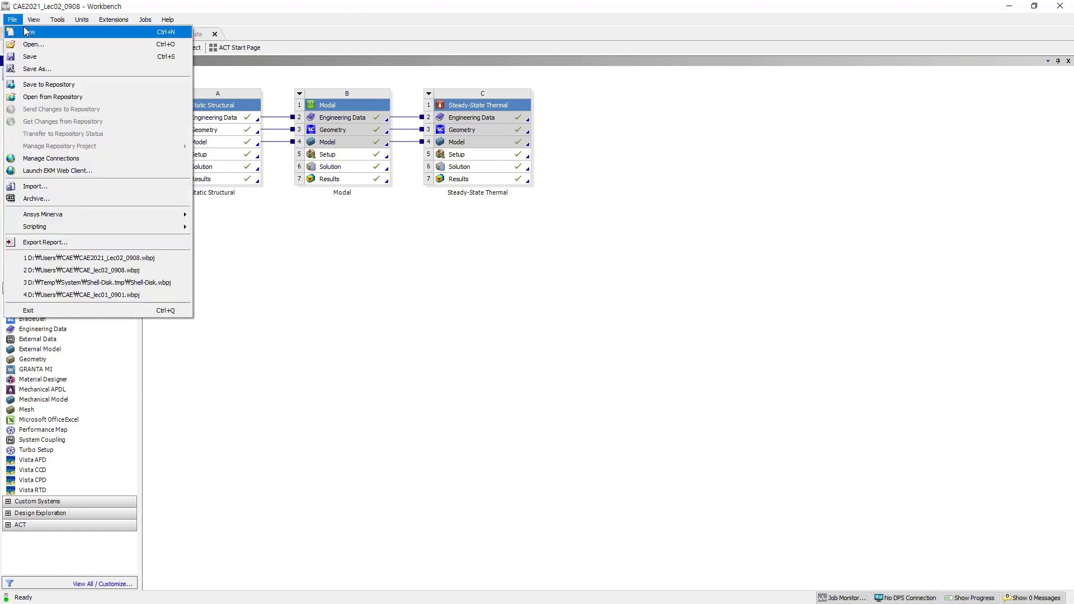
click(43, 201)
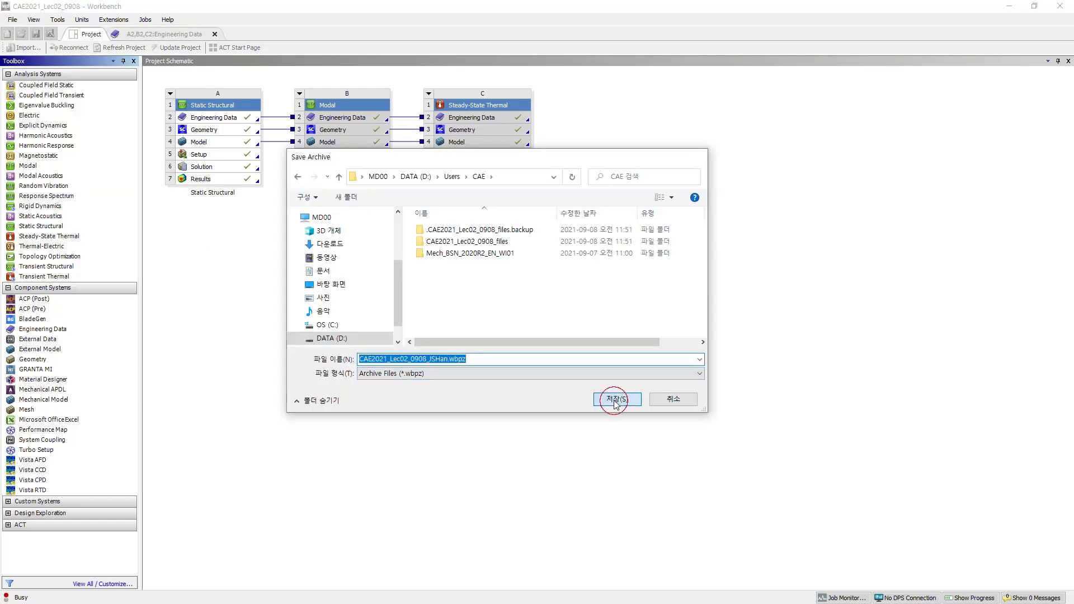
click(616, 401)
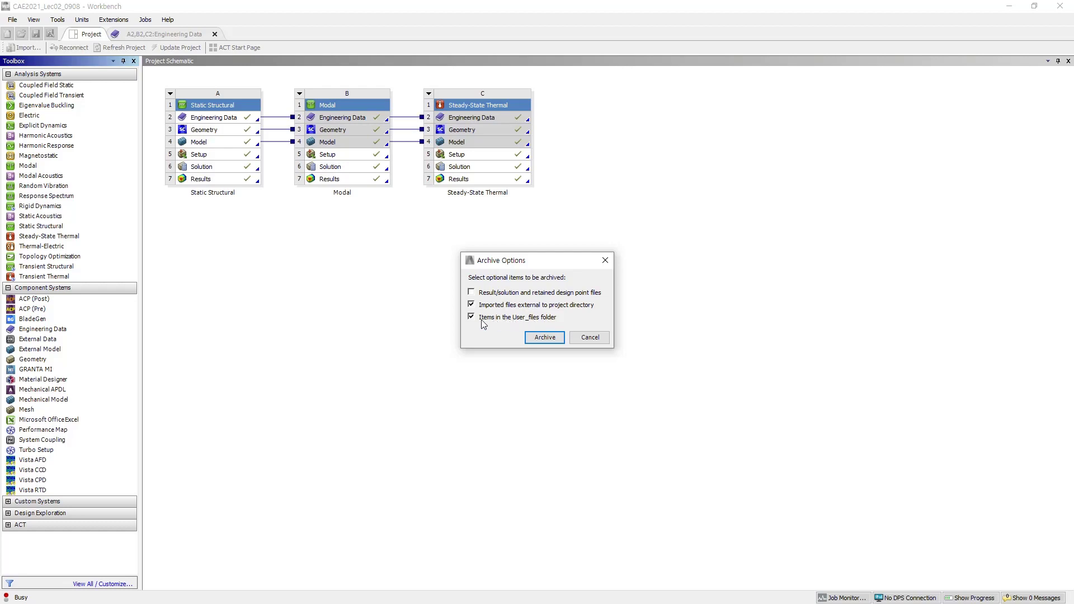
click(544, 338)
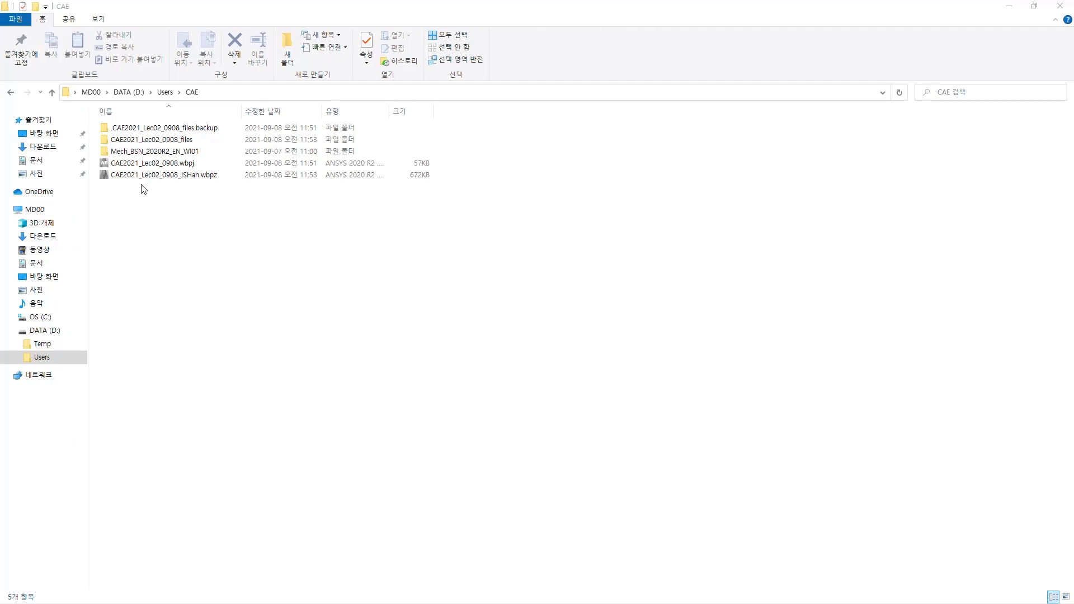
Switch to File Explorer and check the .wbpz archive file in the CAE folder
click(126, 175)
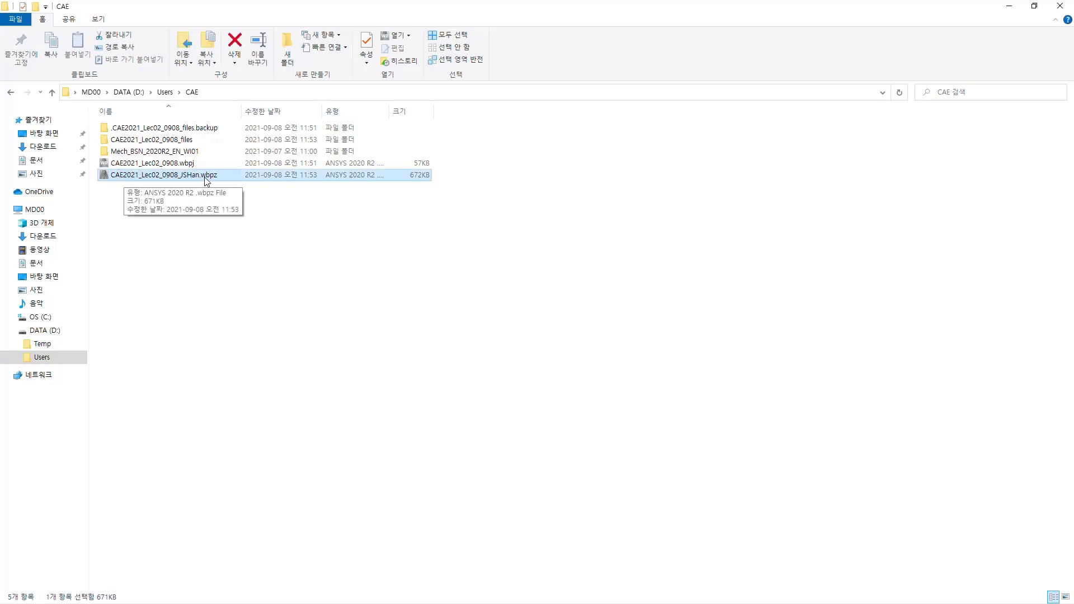
click(382, 273)
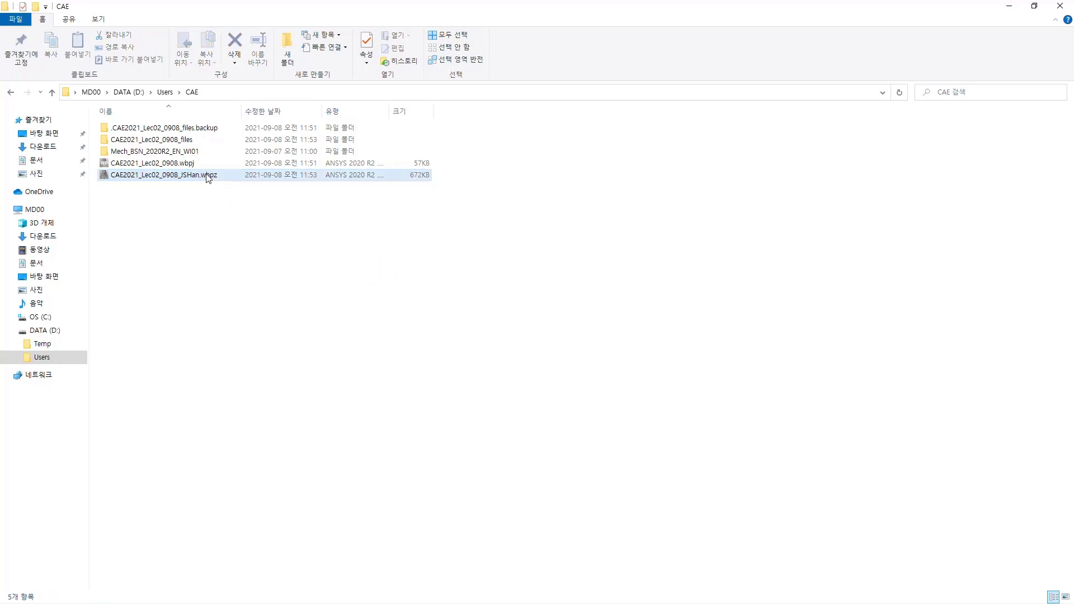